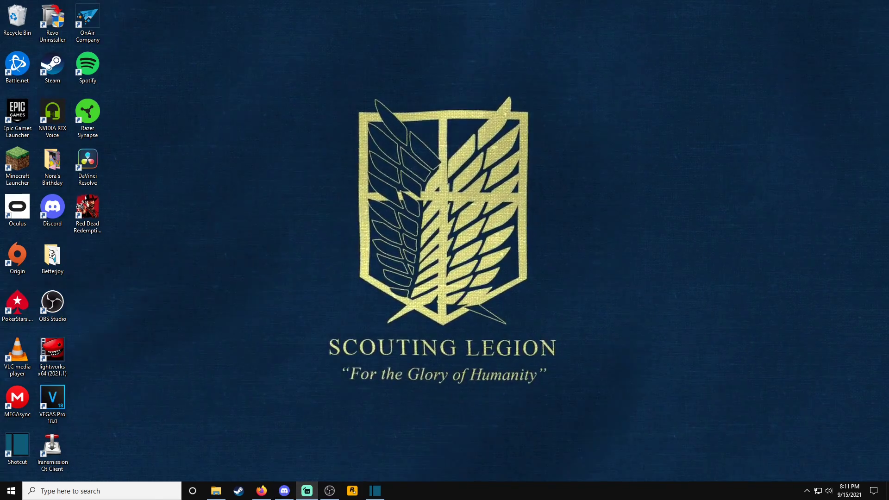
# - Switch to Streamlabs OBS, shrink the preview area above the Mini Feed, and look through the audio sources in the mixer
pyautogui.hotkey('alt', 'Tab')
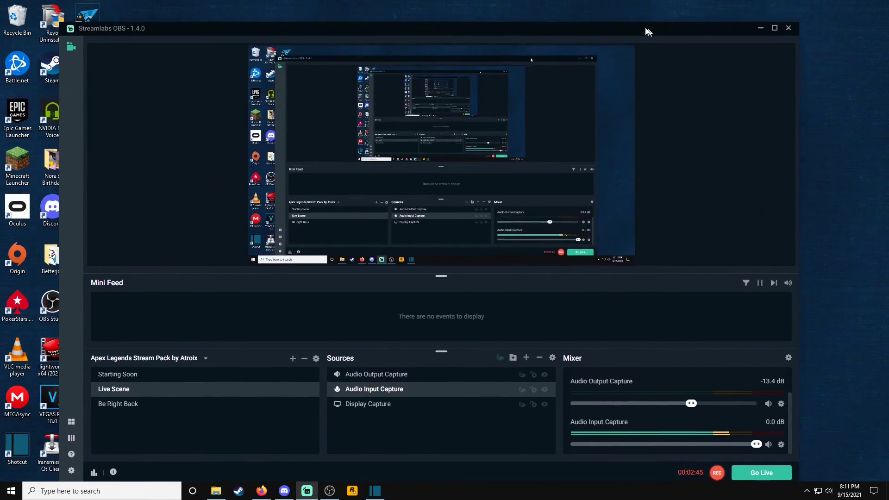
pyautogui.moveTo(646, 29); pyautogui.dragTo(643, 26)
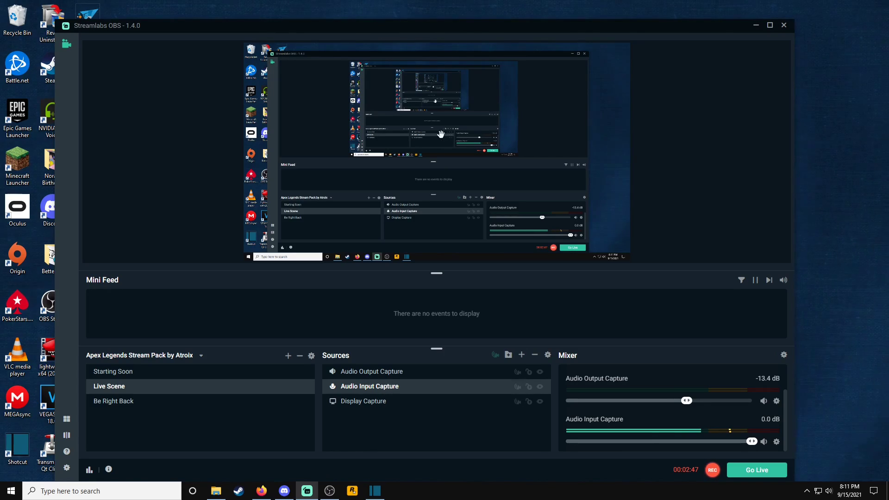
pyautogui.moveTo(448, 272); pyautogui.dragTo(449, 181)
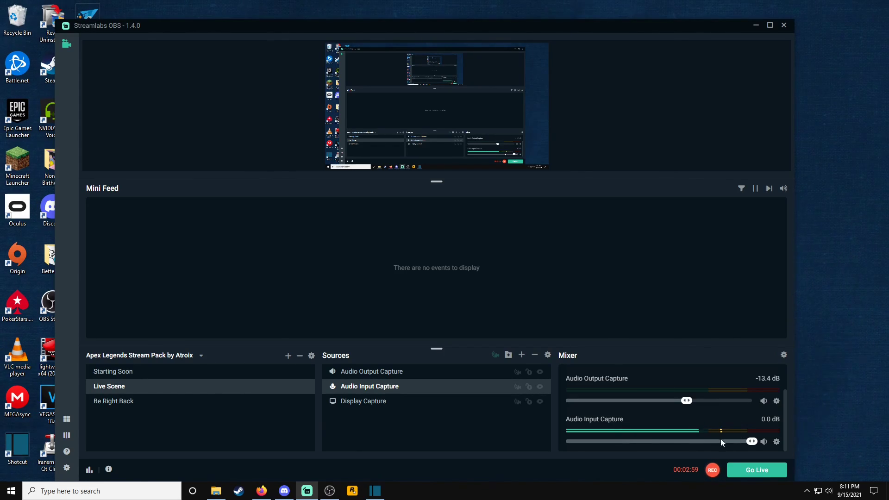
pyautogui.moveTo(782, 427)
pyautogui.mouseDown()
pyautogui.moveTo(791, 397)
pyautogui.moveTo(786, 416)
pyautogui.mouseUp()
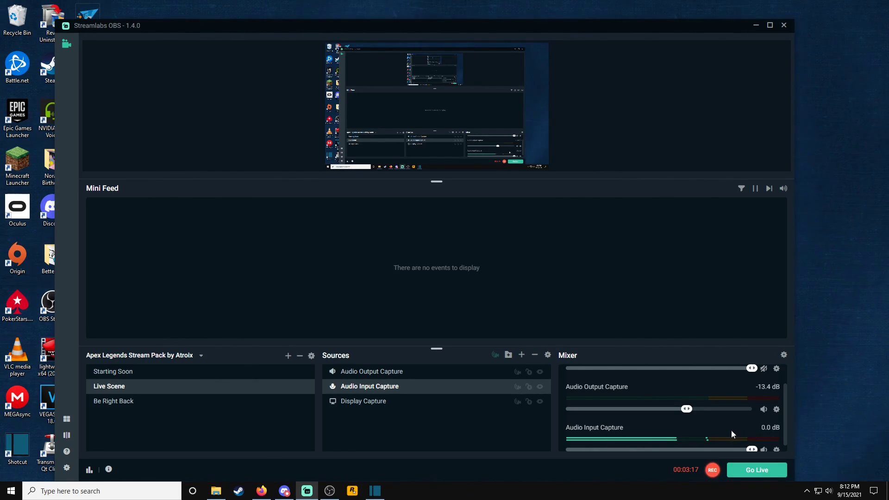
pyautogui.scroll(1, 690, 432)
pyautogui.scroll(-1, 688, 433)
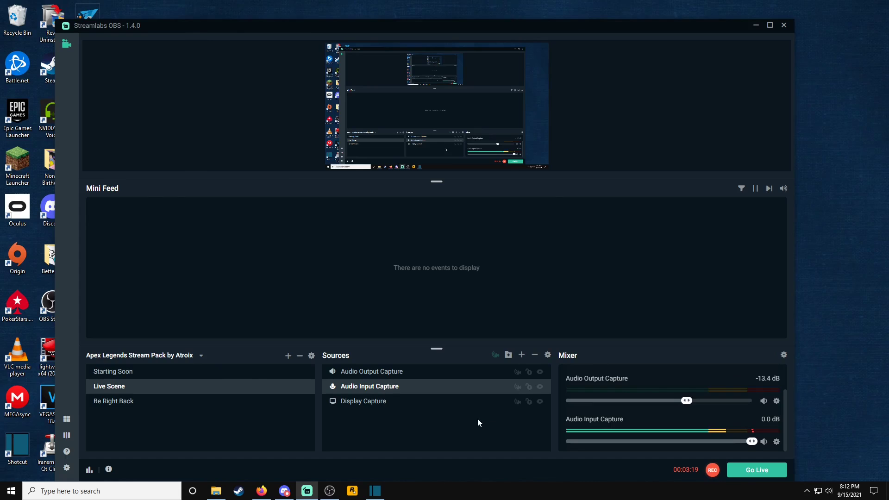
# - Add the existing Display Capture source to the Live Scene again
pyautogui.click(359, 402)
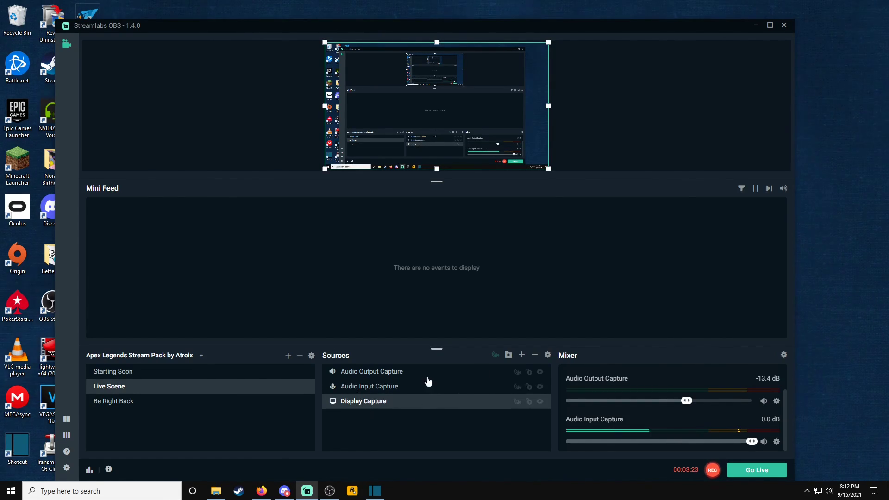
pyautogui.click(521, 356)
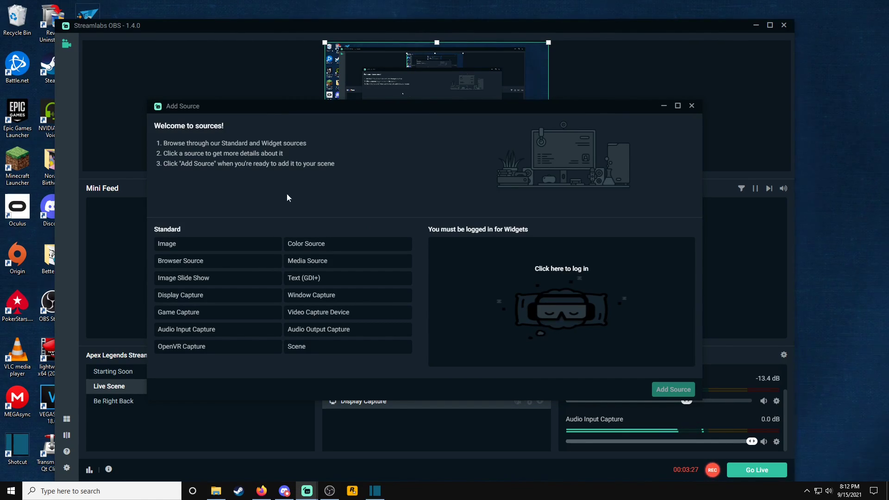
pyautogui.click(190, 297)
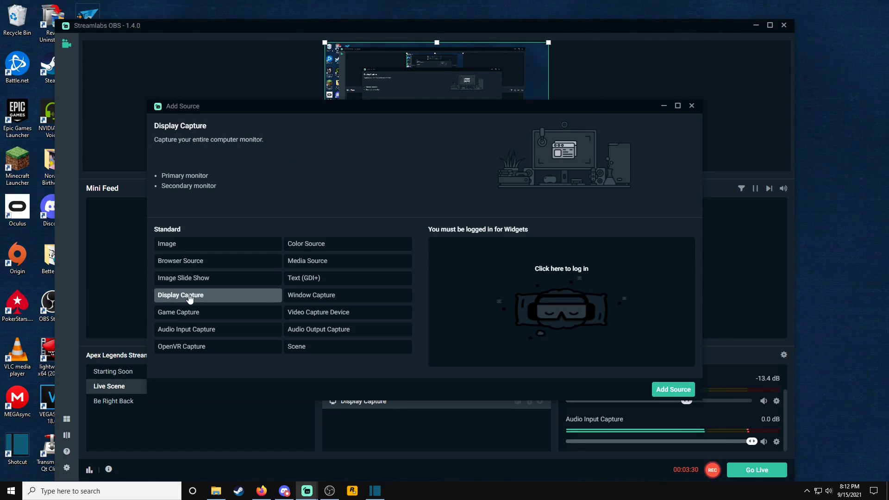
pyautogui.click(667, 389)
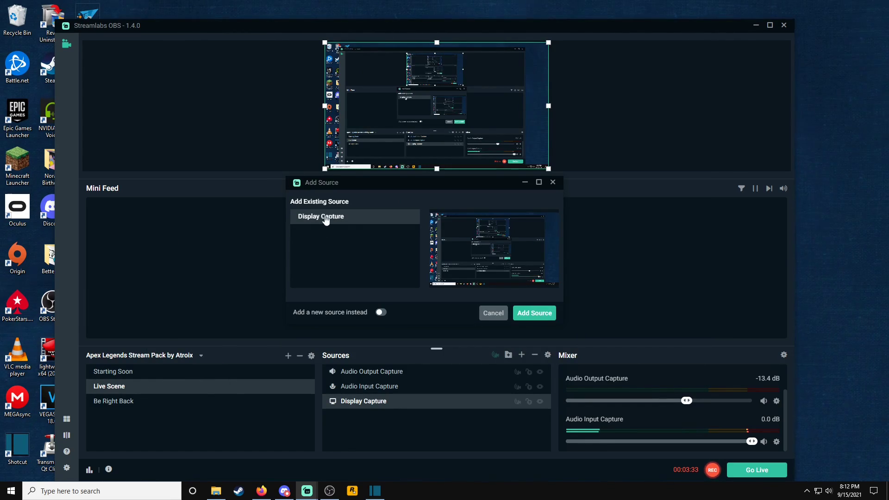
pyautogui.click(527, 318)
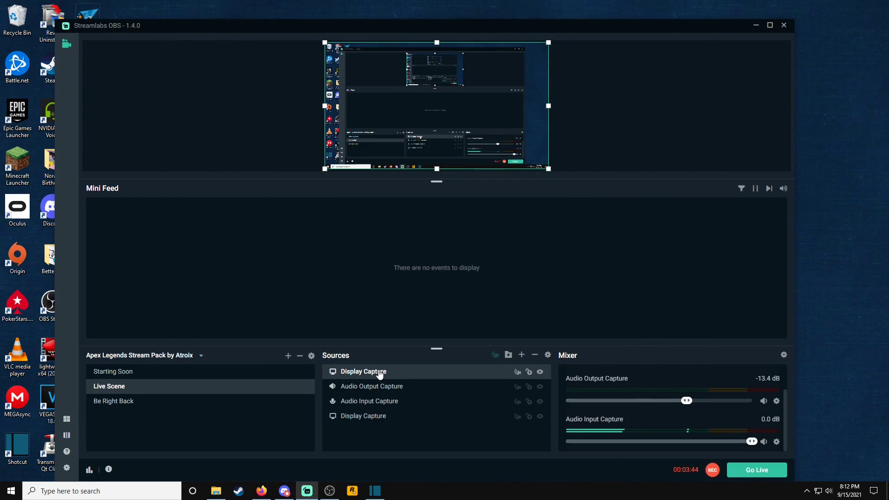
# - Set the added Display Capture source to record Display 1: 1920x1080 @ 0,0 (Primary Monitor)
pyautogui.rightClick(380, 371)
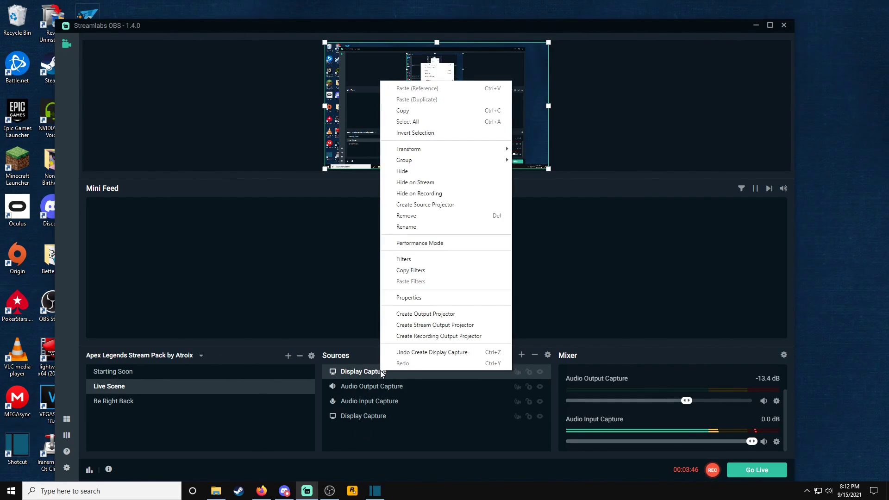
pyautogui.click(389, 376)
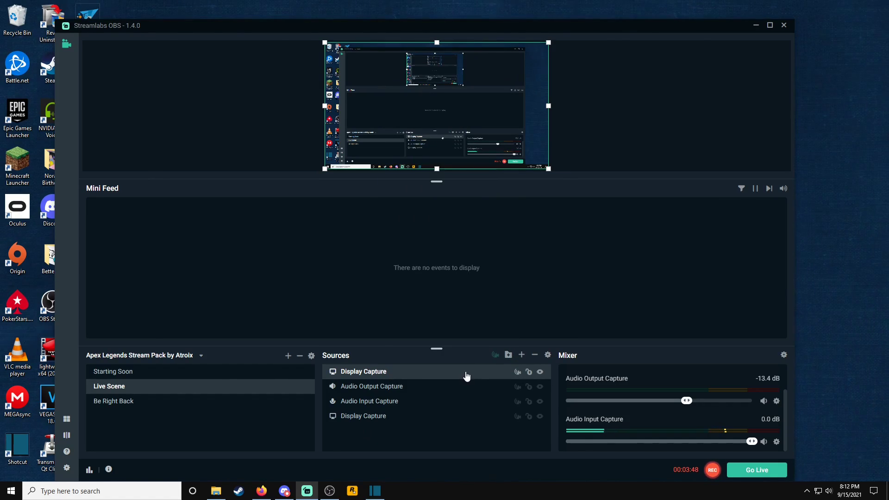
pyautogui.click(548, 355)
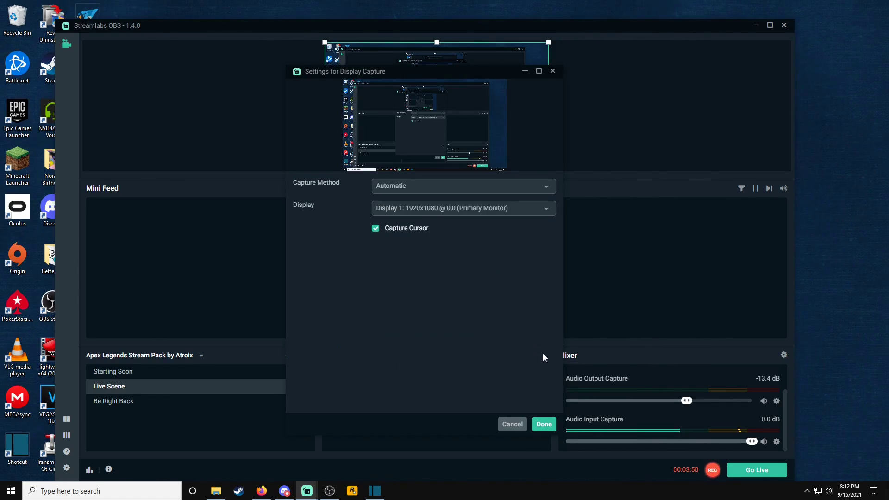
pyautogui.click(445, 209)
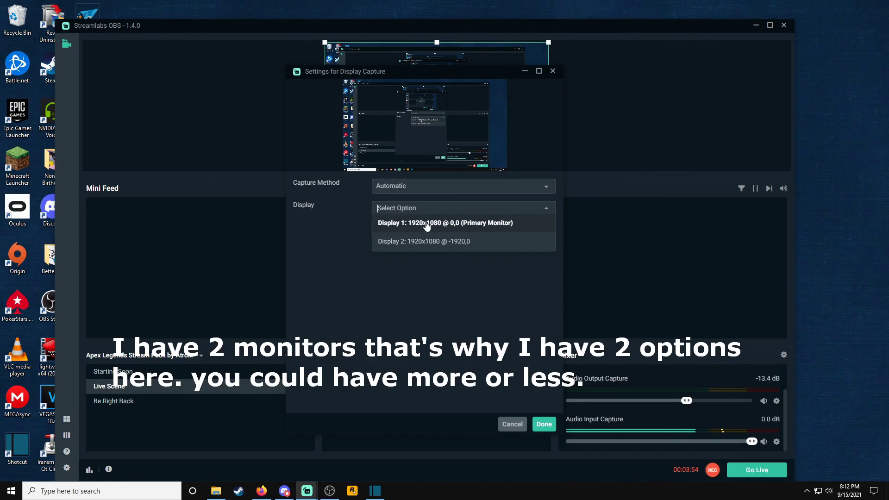
pyautogui.click(389, 222)
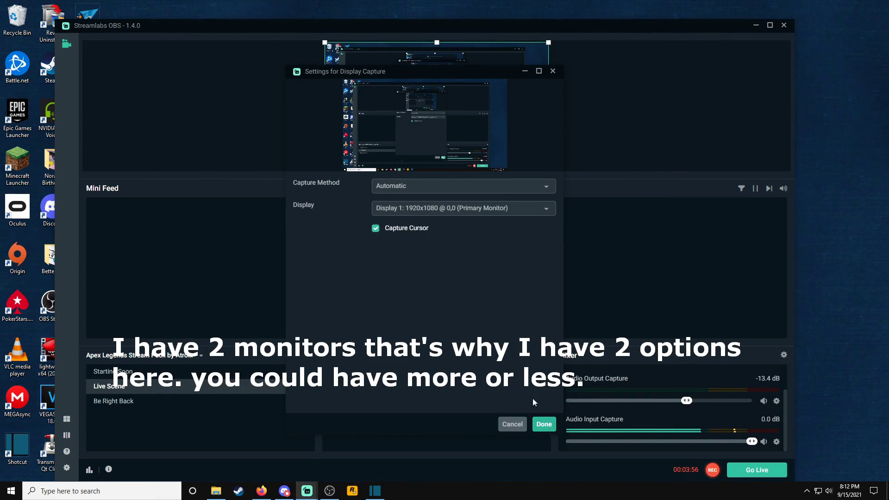
pyautogui.click(544, 424)
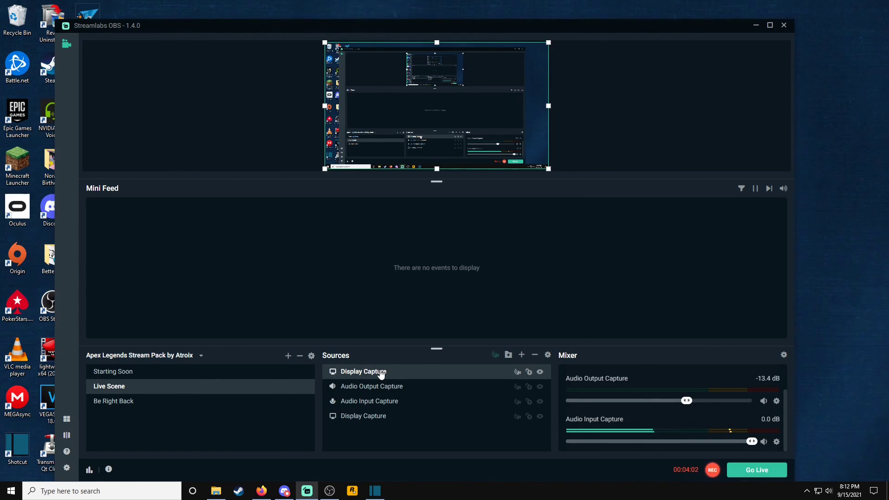
# - Remove the duplicate Display Capture source at the head of the Live Scene's source list
pyautogui.rightClick(381, 374)
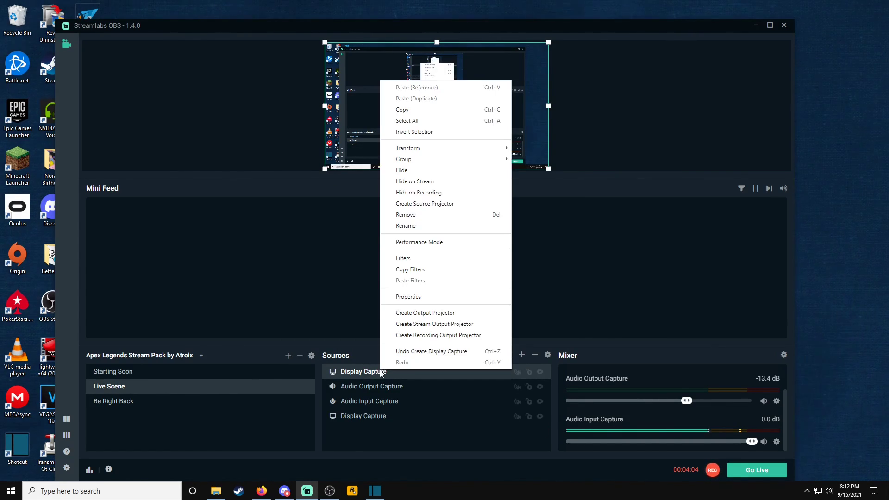
pyautogui.click(430, 220)
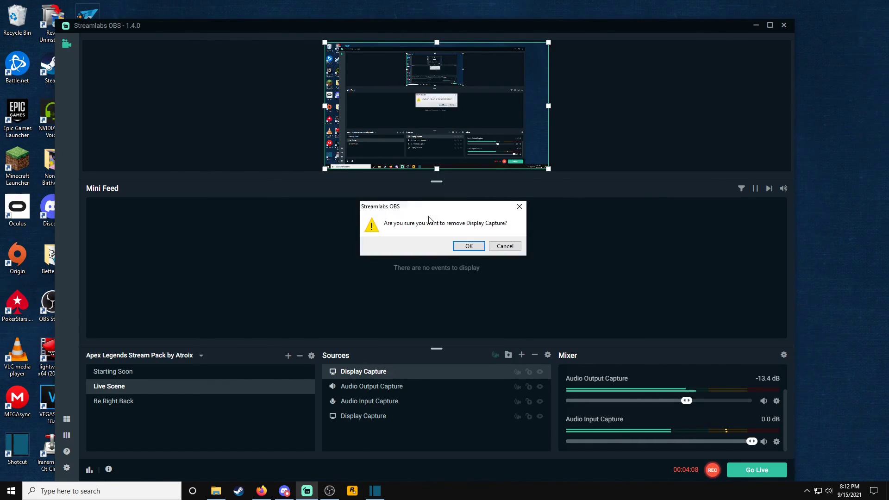
pyautogui.click(468, 246)
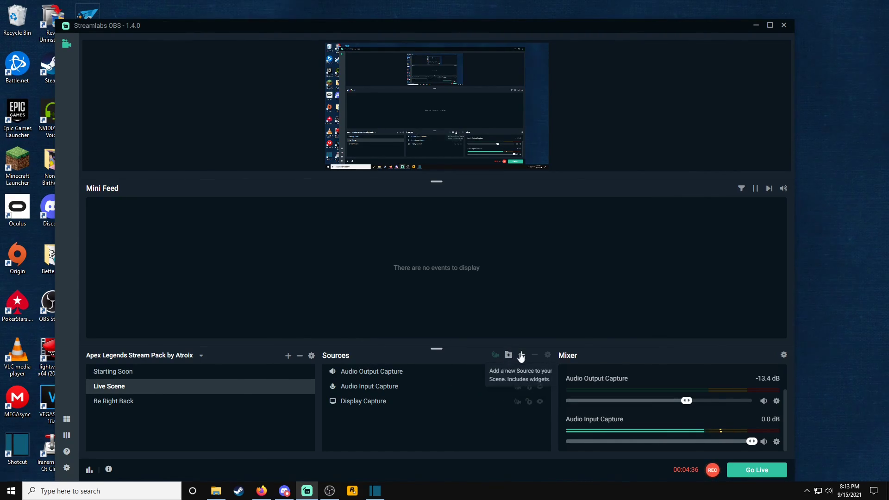
# - Switch to OBS Studio, move its window onto the main display, and mute its Mic/Aux audio
pyautogui.click(522, 355)
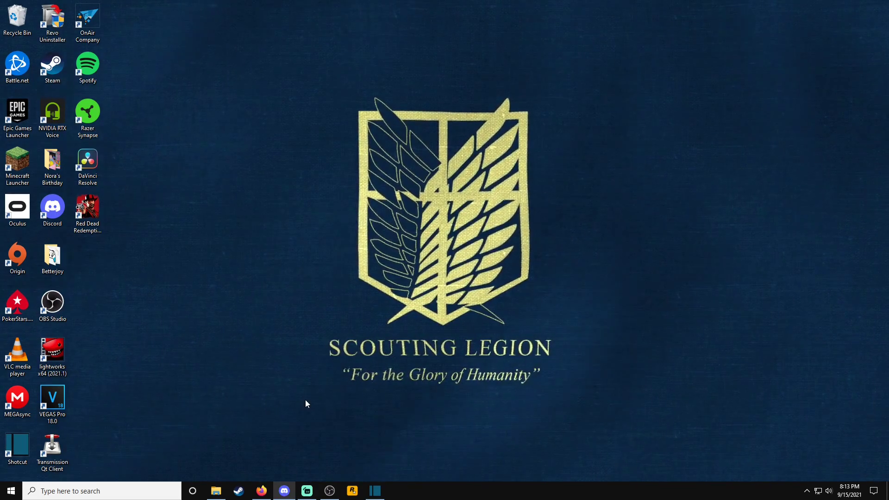
pyautogui.moveTo(302, 490)
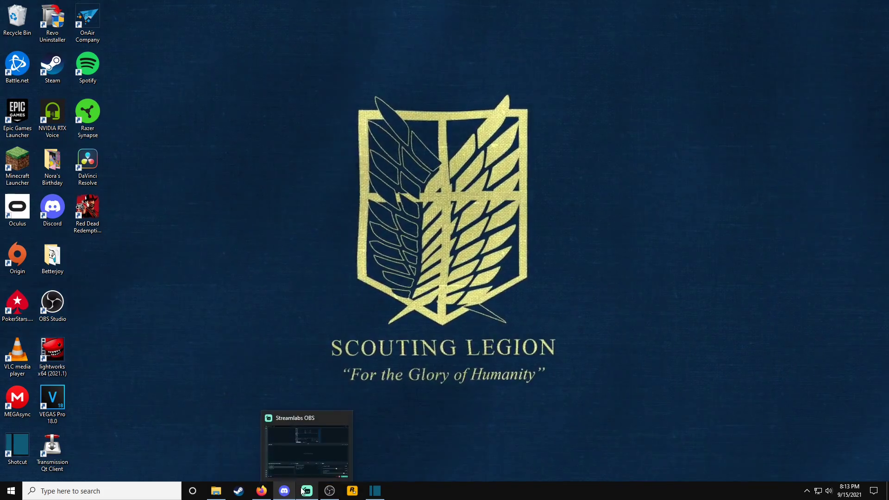
pyautogui.click(325, 491)
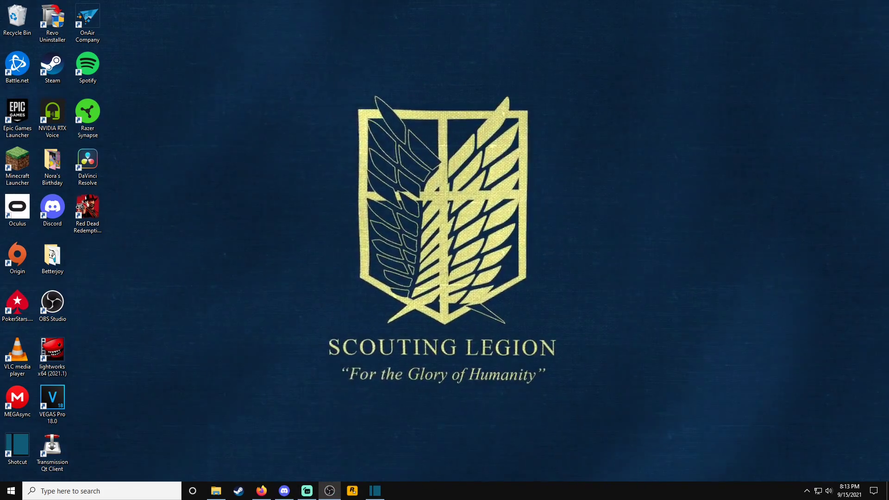
pyautogui.moveTo(0, 66); pyautogui.dragTo(373, 65)
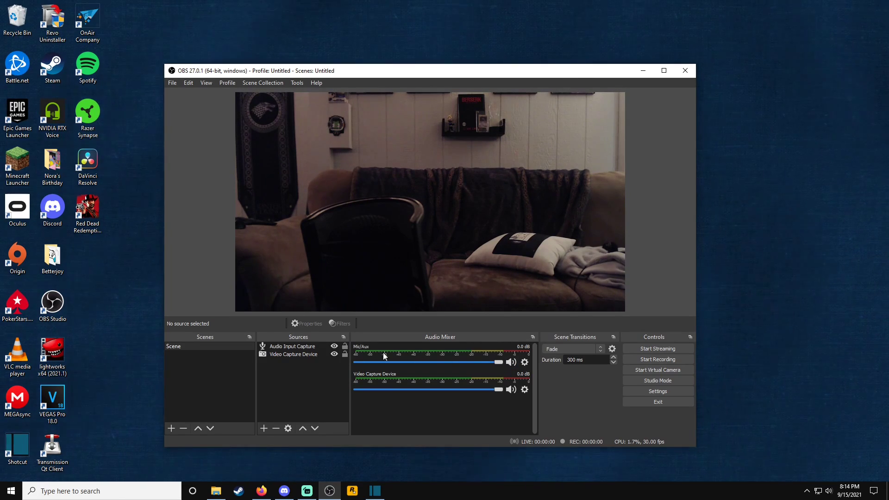
pyautogui.click(511, 362)
# - Show the OBS Studio window in front of Streamlabs OBS and reposition it over that window
pyautogui.click(306, 491)
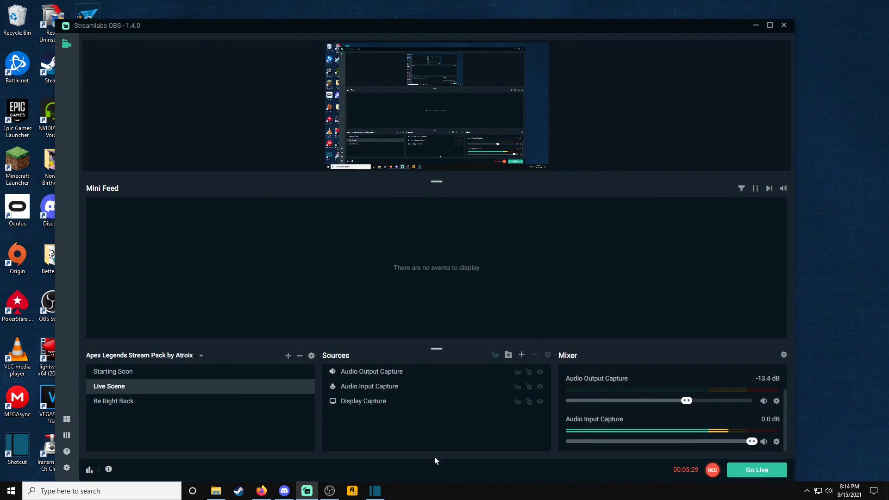
pyautogui.click(330, 491)
pyautogui.moveTo(461, 71); pyautogui.dragTo(526, 51)
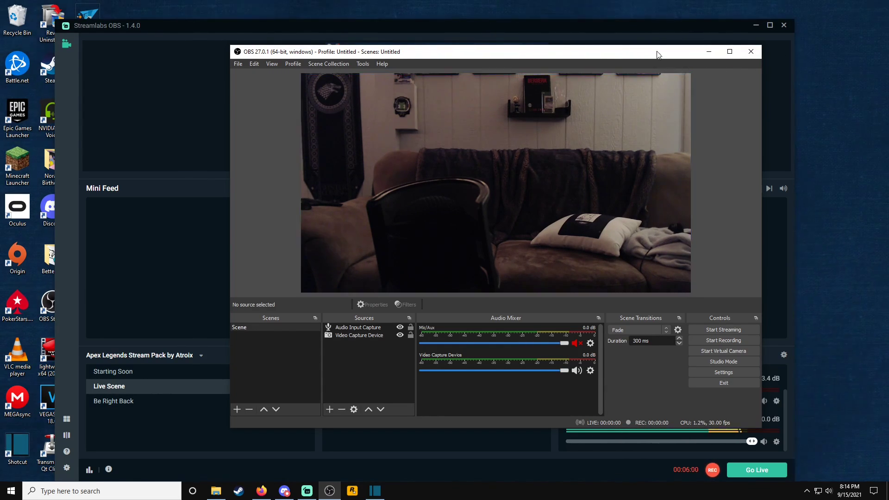
pyautogui.moveTo(651, 56); pyautogui.dragTo(583, 47)
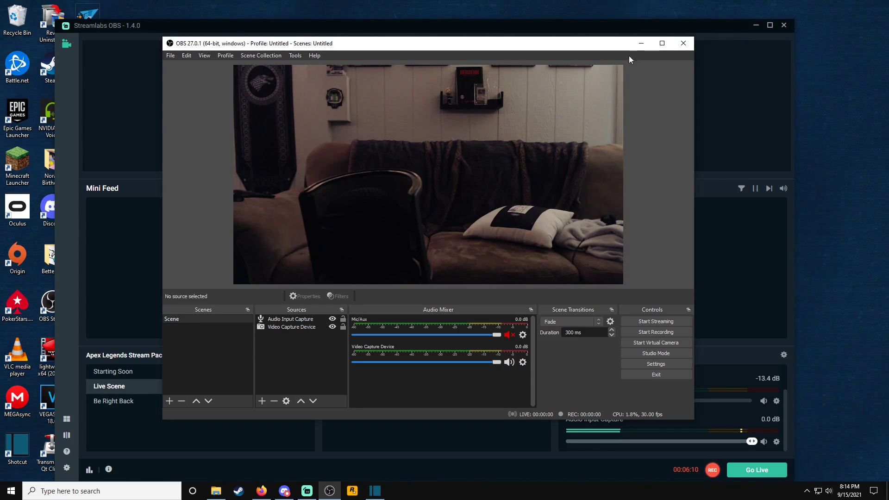
# - Minimise Streamlabs OBS and OBS Studio, and place the DaVinci Resolve desktop shortcut between Shotcut and Lightworks
pyautogui.click(562, 31)
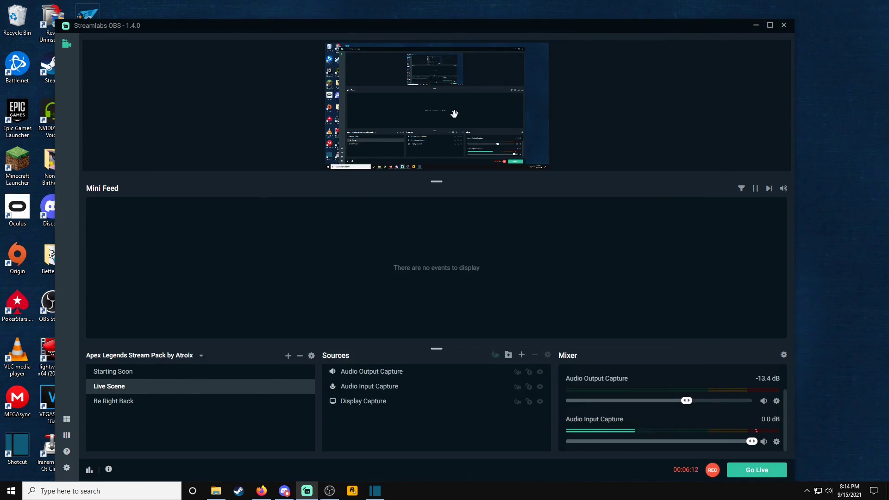
pyautogui.click(755, 27)
pyautogui.click(641, 43)
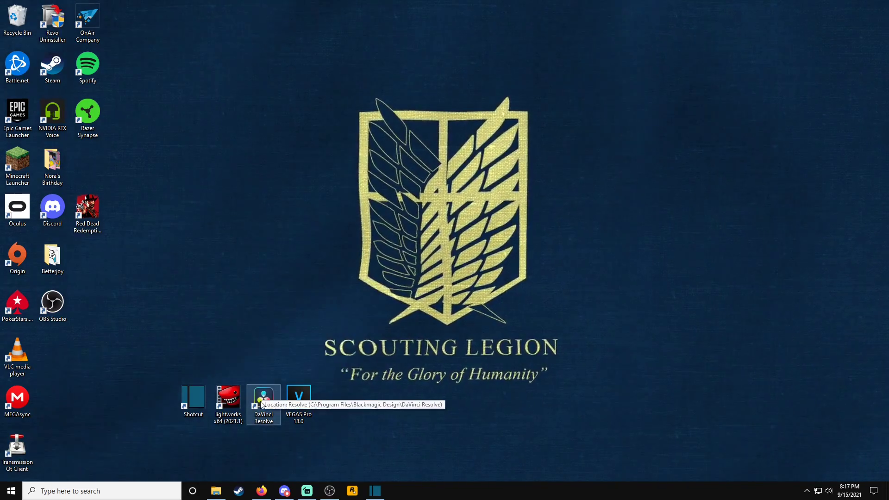
pyautogui.moveTo(261, 402); pyautogui.dragTo(229, 397)
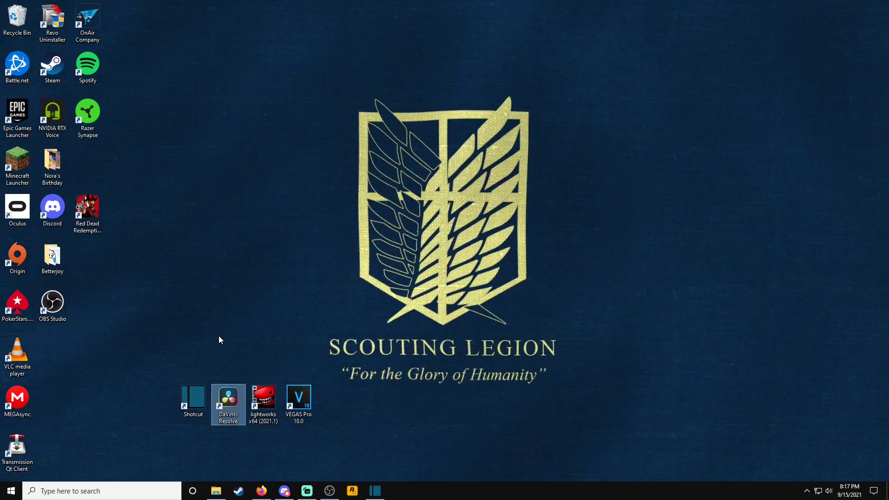
# - Switch to Shotcut and add the Mortal Kombat video from the Webcam Capture folder to the playlist
pyautogui.click(375, 490)
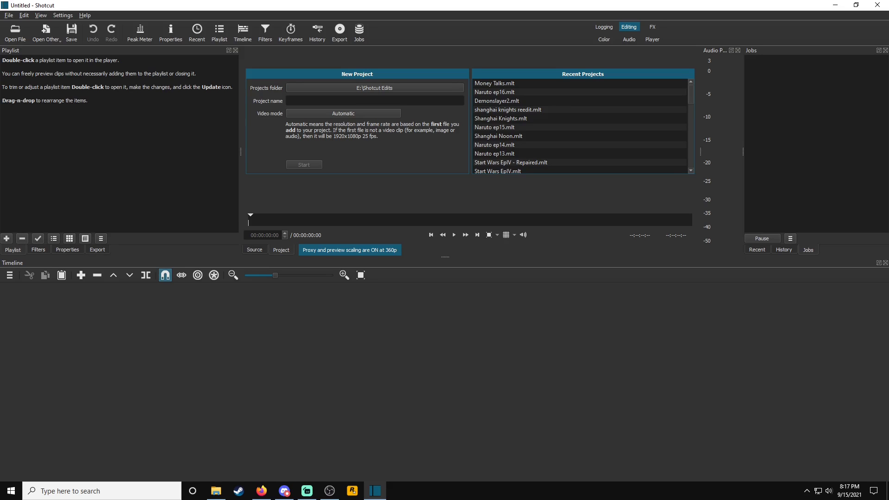
pyautogui.hotkey('alt', 'Tab')
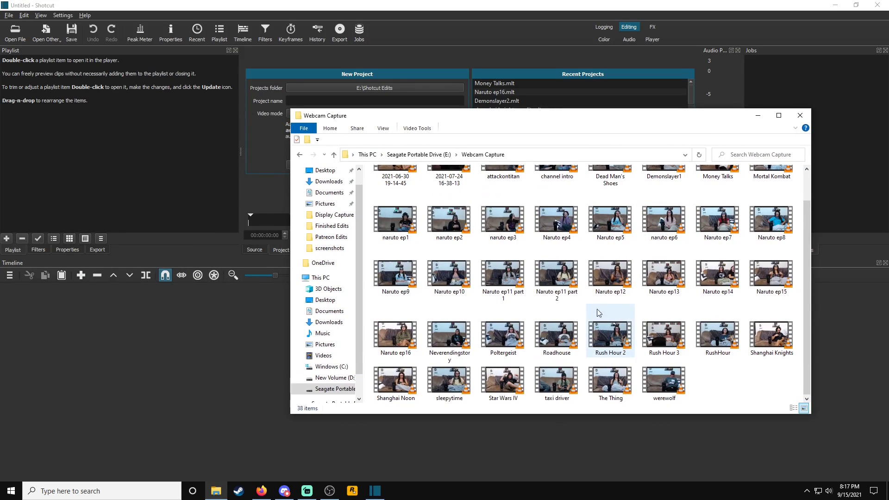
pyautogui.scroll(1, 597, 313)
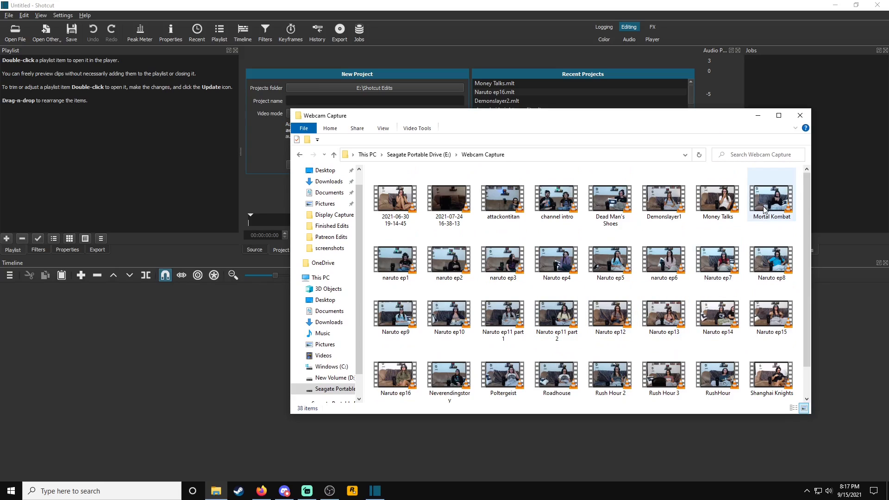
pyautogui.moveTo(764, 209); pyautogui.dragTo(80, 159)
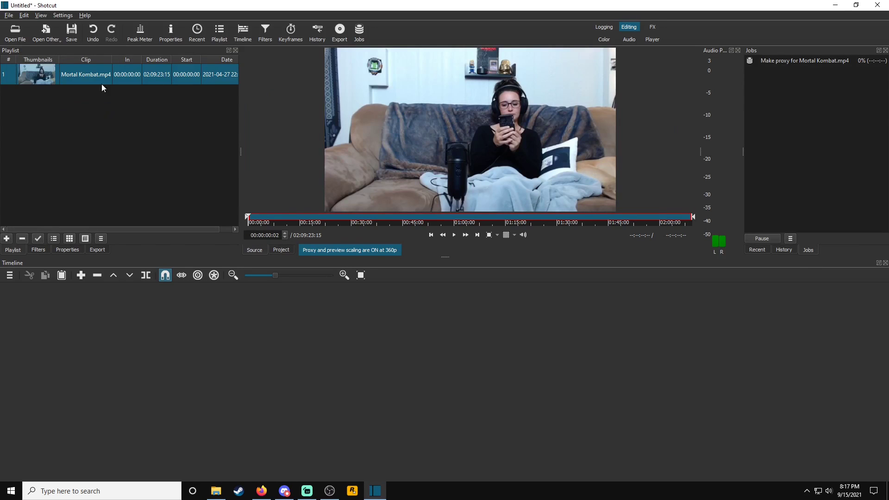
# - Add the Mortal Kombat video from the Display Capture folder to the playlist, and close the file browser
pyautogui.click(215, 490)
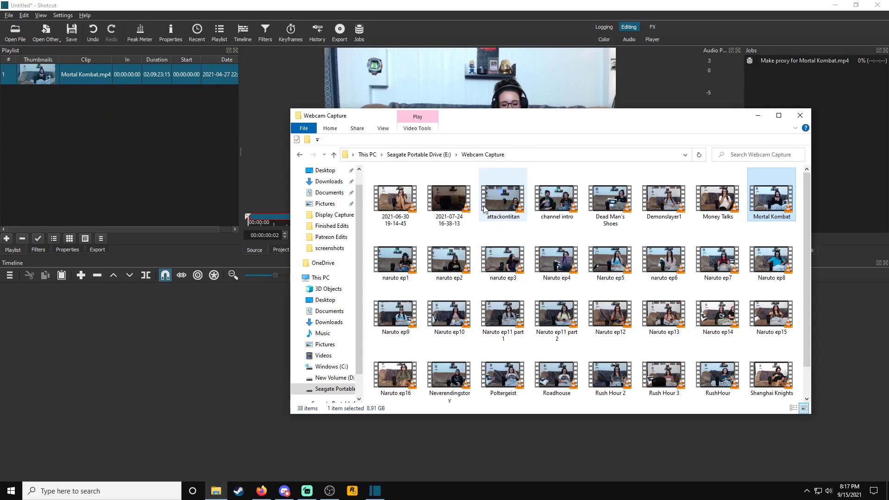
pyautogui.click(438, 154)
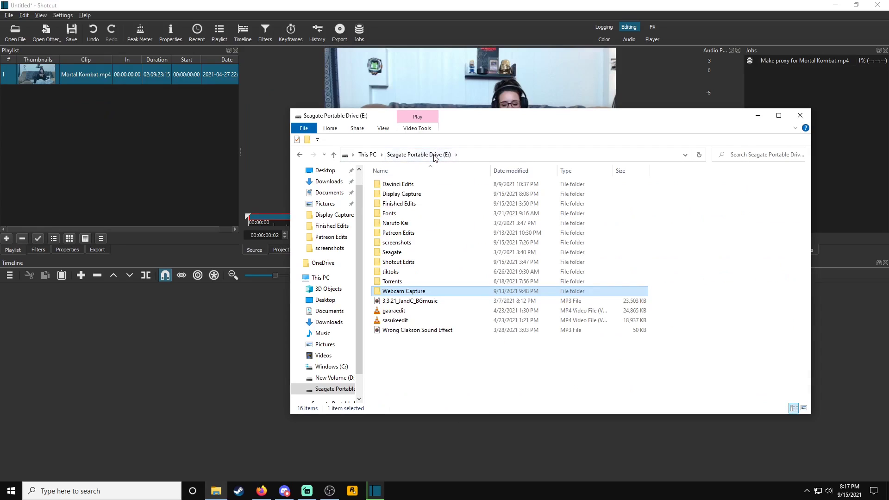
pyautogui.doubleClick(410, 194)
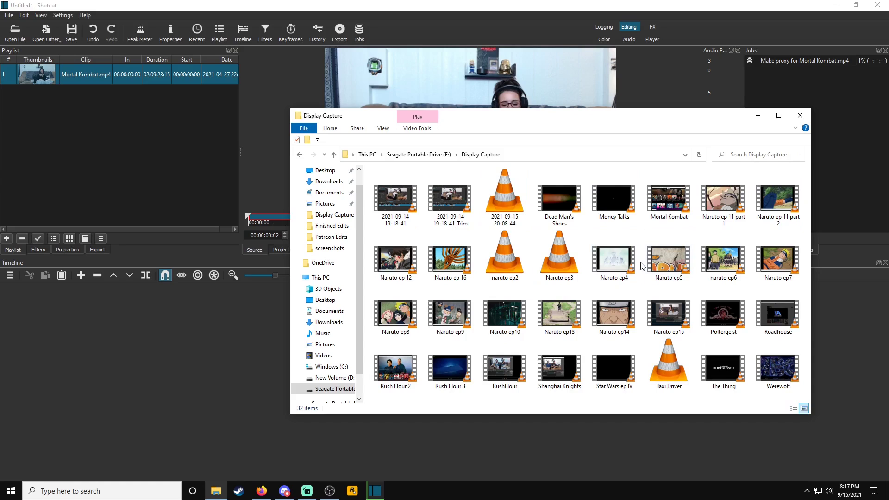
pyautogui.moveTo(668, 200); pyautogui.dragTo(62, 135)
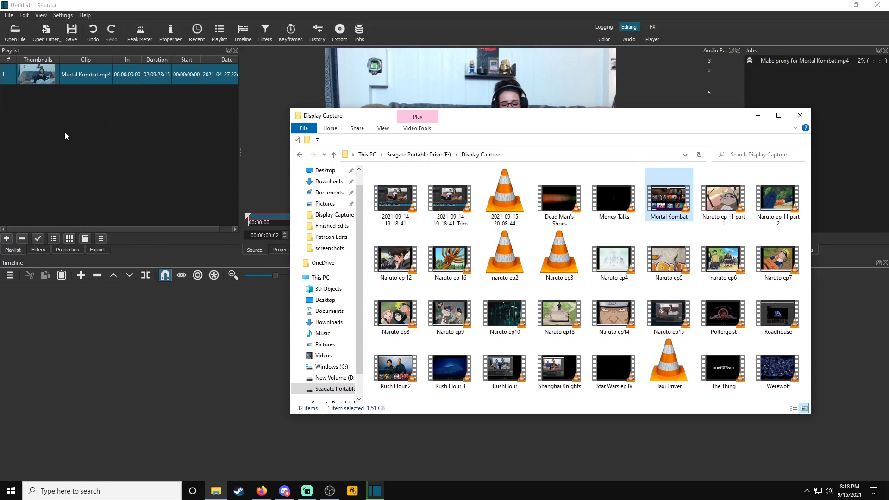
pyautogui.click(801, 116)
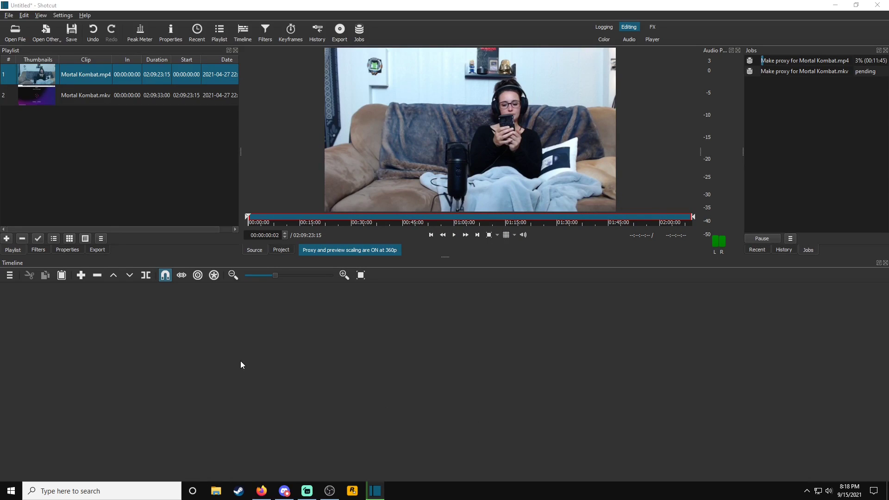
# - Show the Vimeo home page in Firefox, and return to Shotcut
pyautogui.moveTo(262, 495)
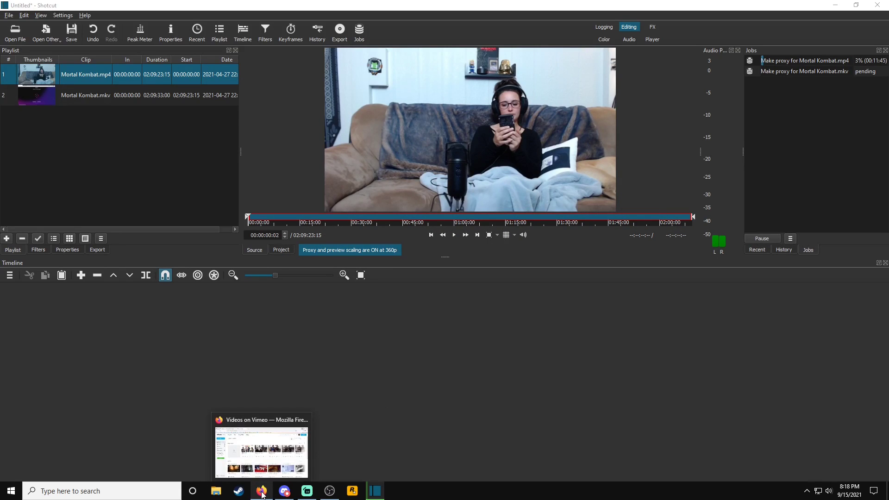
pyautogui.click(266, 464)
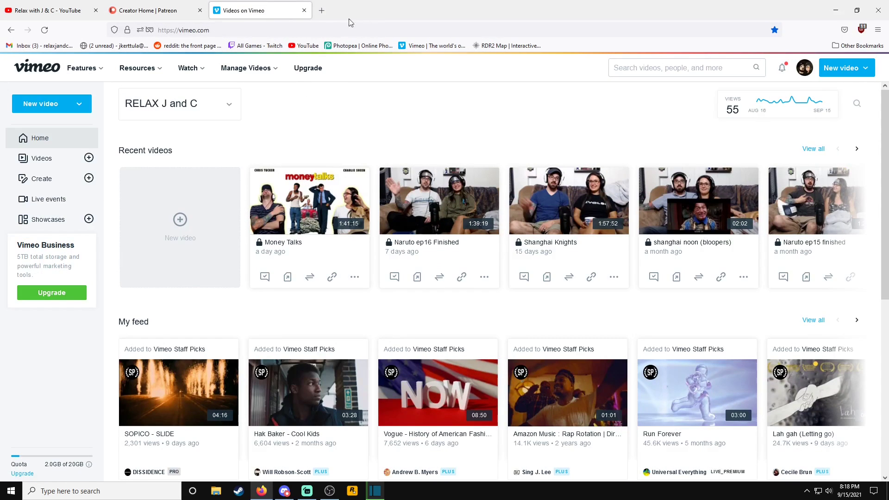
pyautogui.click(836, 10)
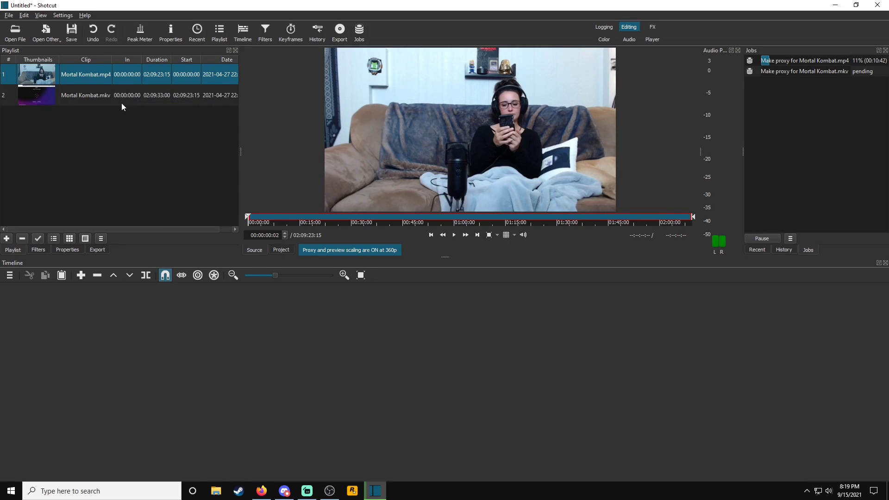
# - Enlarge the preview area, and place the webcam clip Mortal Kombat.mp4 on the timeline with the screen capture Mortal Kombat.mkv on a new video track above it
pyautogui.moveTo(446, 257); pyautogui.dragTo(458, 290)
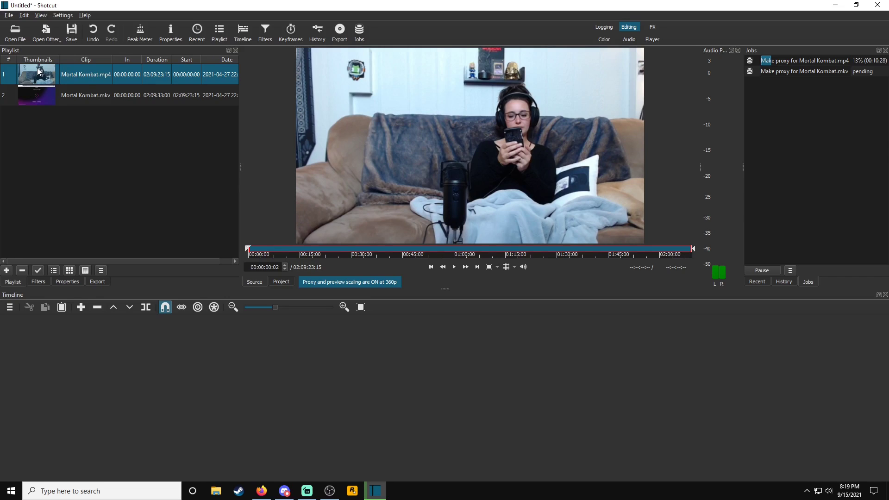
pyautogui.moveTo(38, 73); pyautogui.dragTo(88, 405)
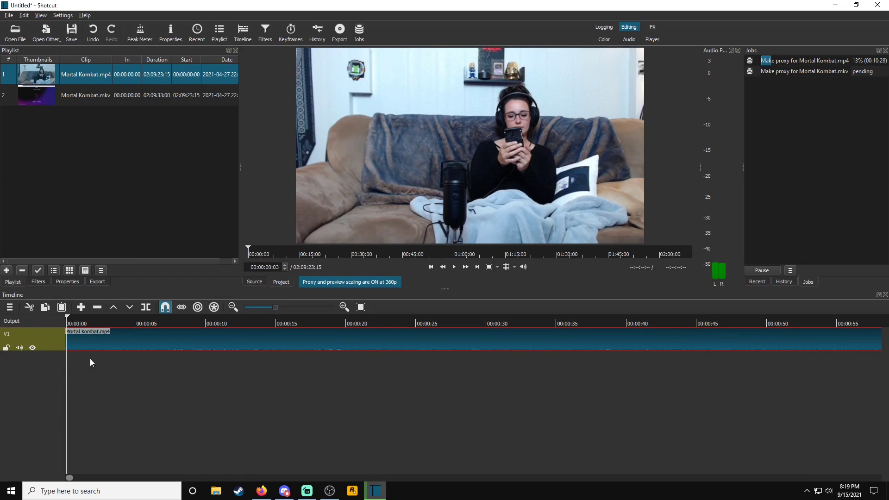
pyautogui.rightClick(59, 347)
pyautogui.moveTo(91, 353)
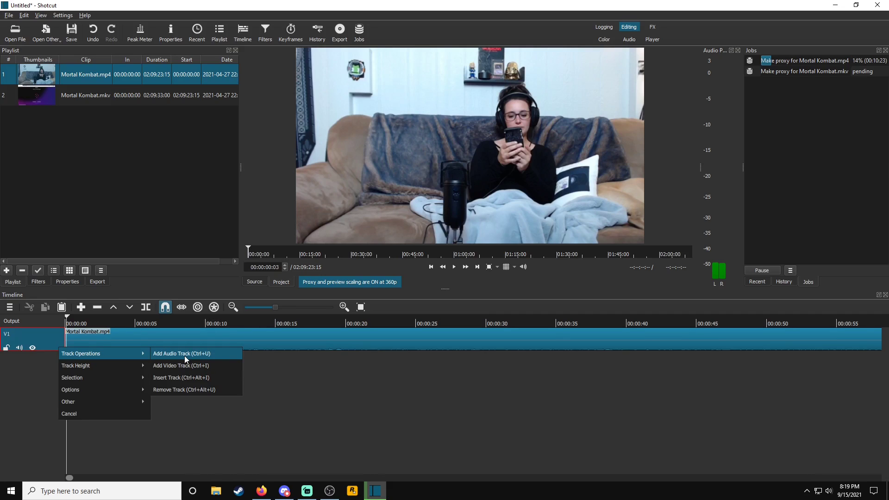
pyautogui.click(178, 366)
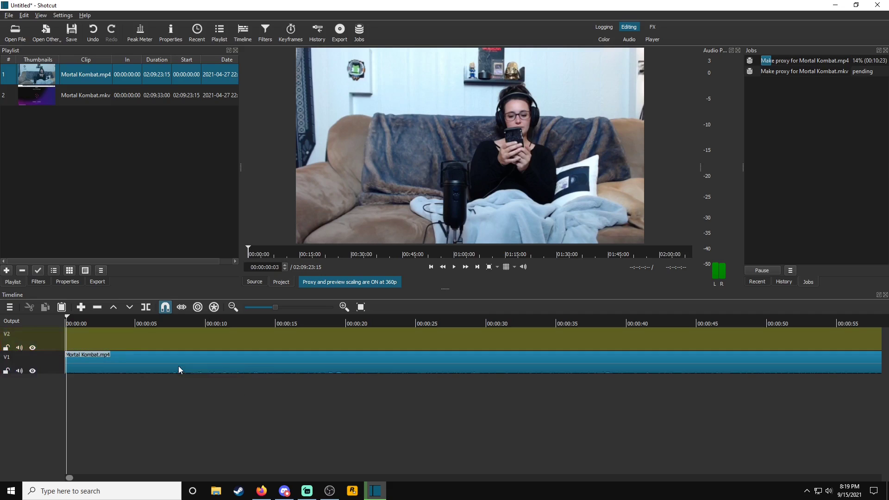
pyautogui.moveTo(34, 95); pyautogui.dragTo(72, 346)
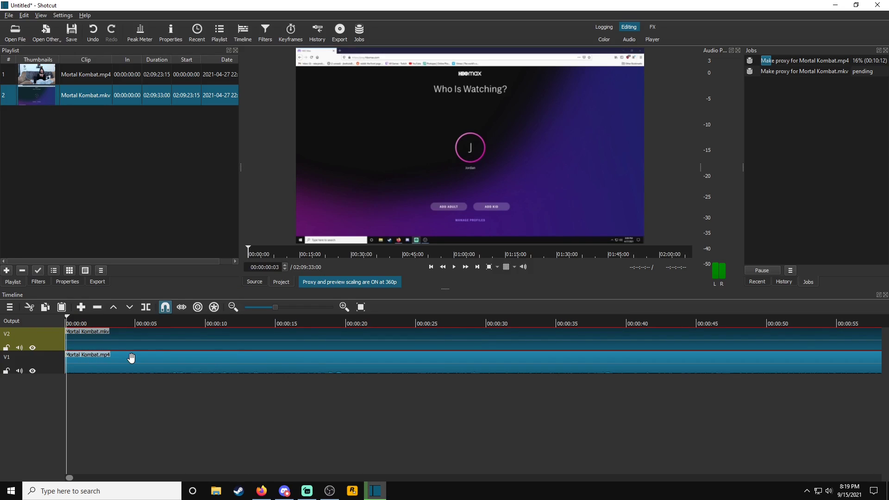
# - Add a Size, Position & Rotate filter to track V2 and scale the screen capture down to about 908 x 511
pyautogui.click(53, 346)
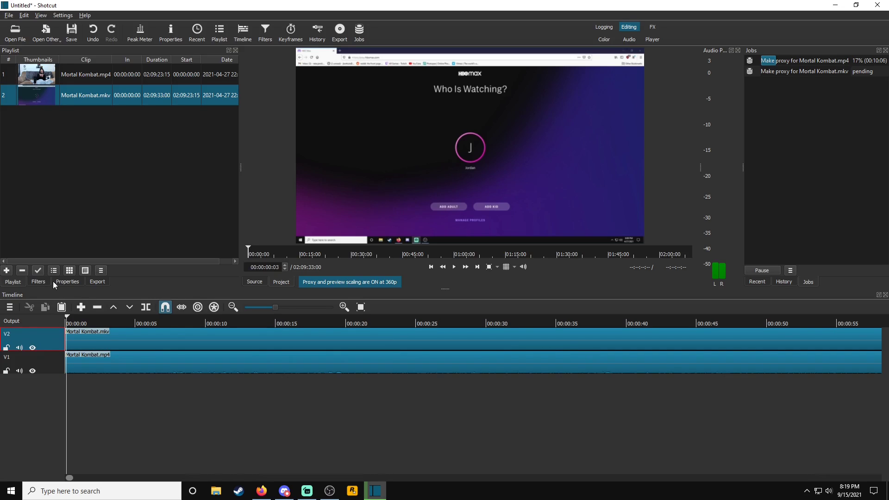
pyautogui.click(39, 282)
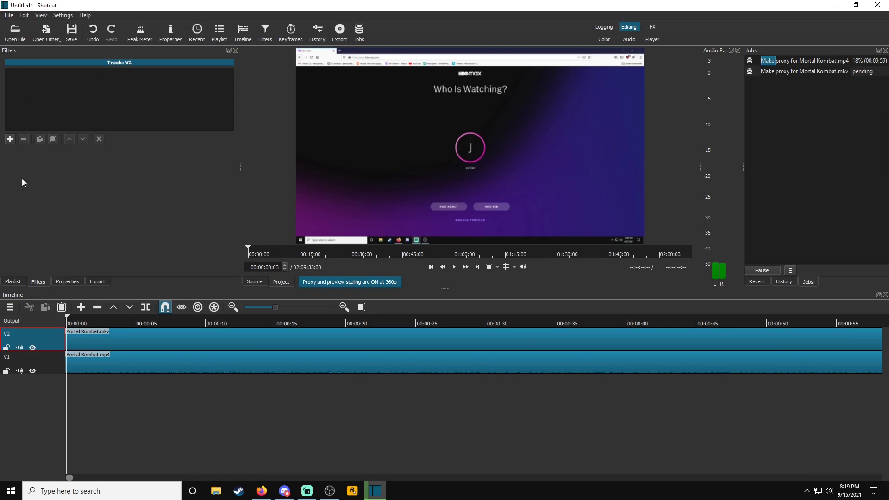
pyautogui.click(9, 139)
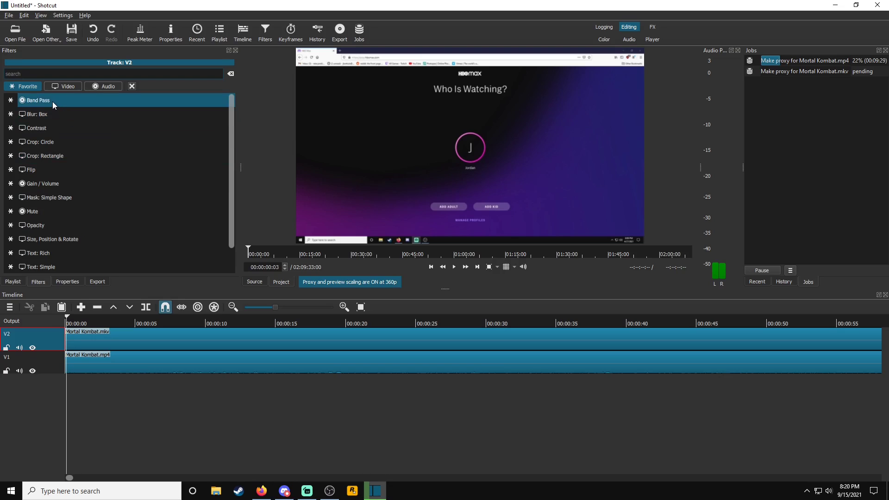
pyautogui.click(48, 240)
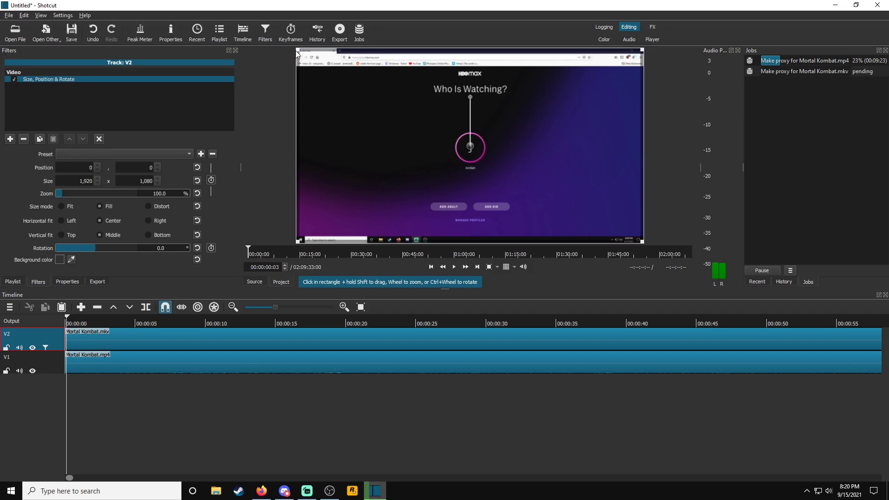
pyautogui.moveTo(346, 84); pyautogui.dragTo(466, 158)
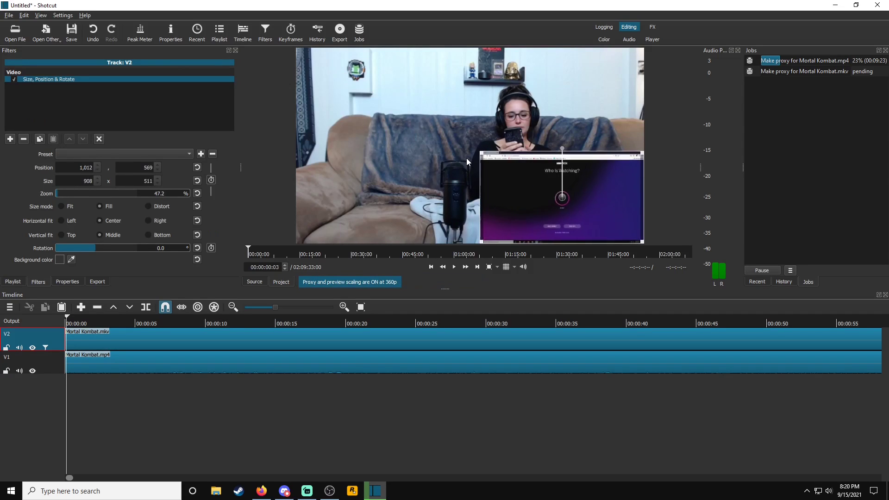
# - Turn on the preview grid and centre the screen-capture overlay along the frame's lower edge, at position about 506, 572
pyautogui.moveTo(563, 198); pyautogui.dragTo(463, 200)
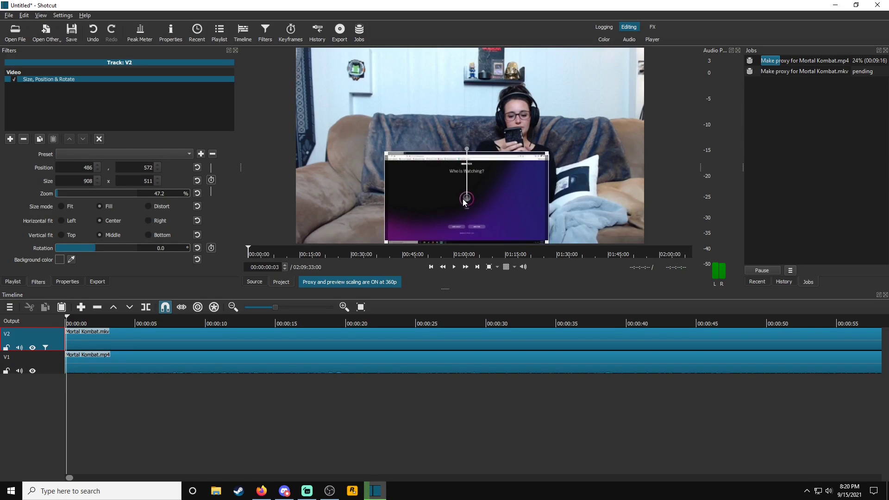
pyautogui.click(507, 268)
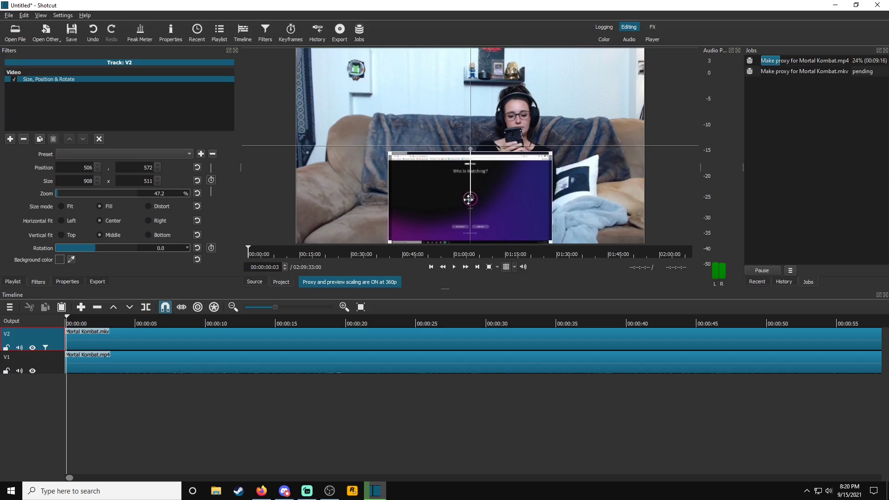
pyautogui.moveTo(467, 198); pyautogui.dragTo(471, 198)
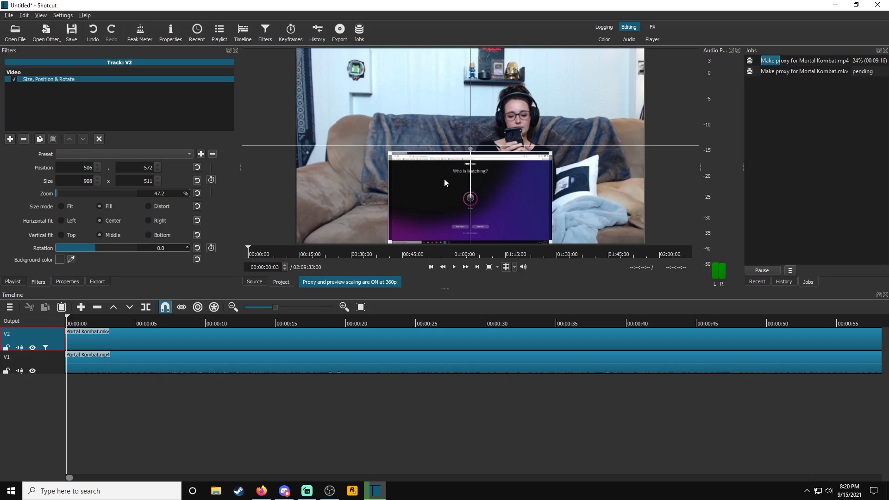
# - Add a Size, Position & Rotate filter to track V1, zoom the webcam footage to about 116.8% and shift it to about -156, -170
pyautogui.click(80, 364)
pyautogui.click(57, 368)
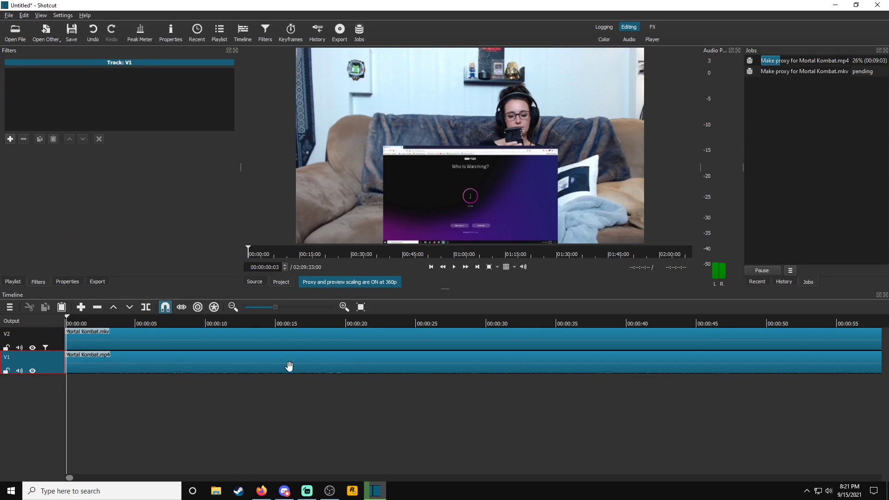
pyautogui.click(10, 139)
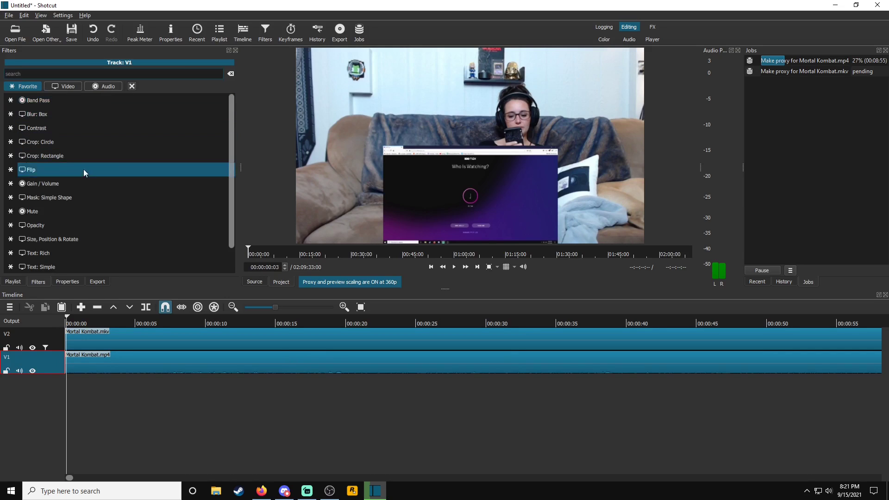
pyautogui.click(72, 239)
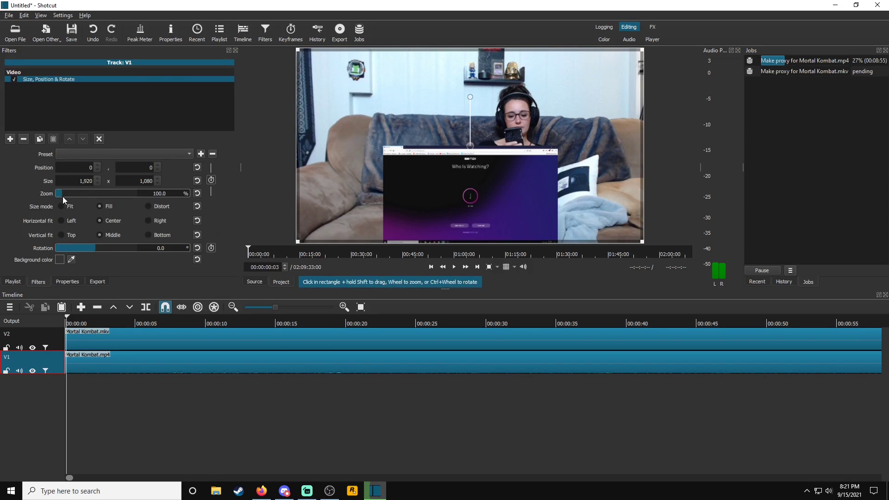
pyautogui.moveTo(62, 195); pyautogui.dragTo(67, 198)
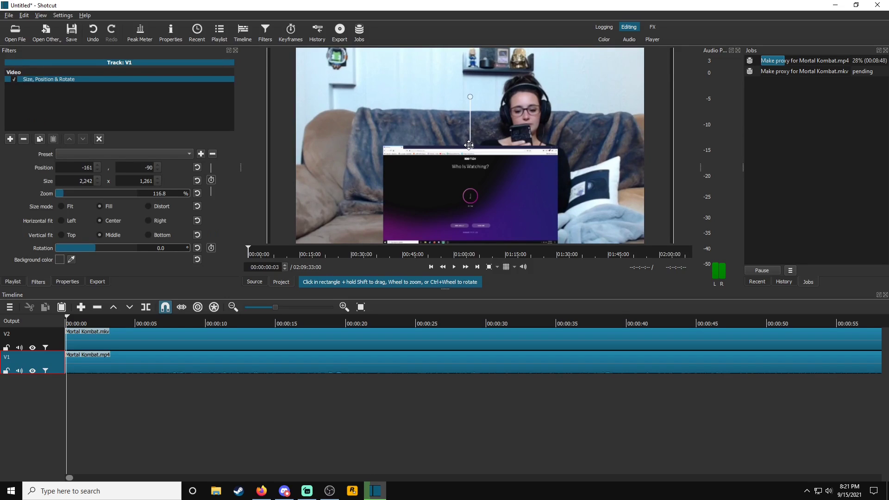
pyautogui.moveTo(469, 145); pyautogui.dragTo(469, 126)
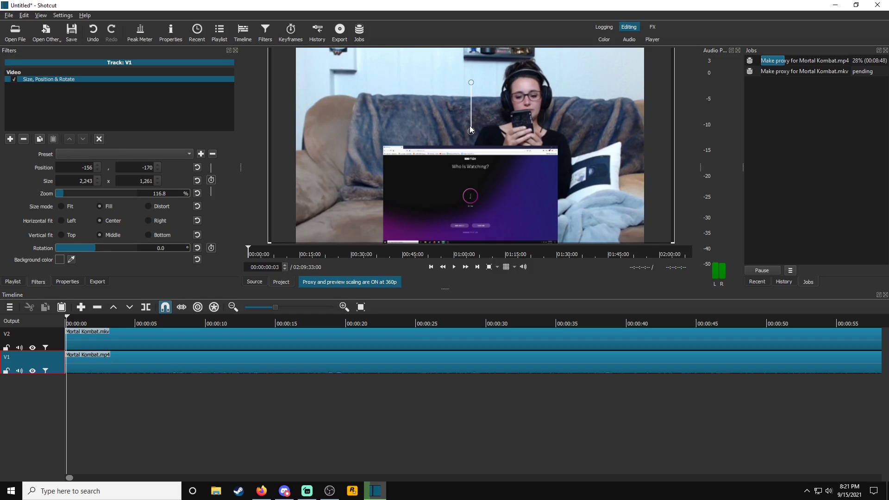
# - Play back roughly the first ten seconds of the combined webcam and screen footage to check the layout
pyautogui.press('space')
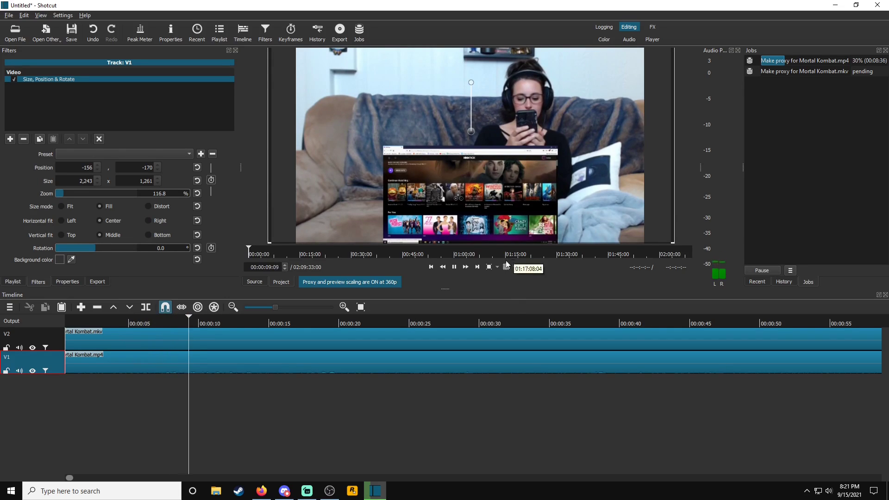
pyautogui.press('space')
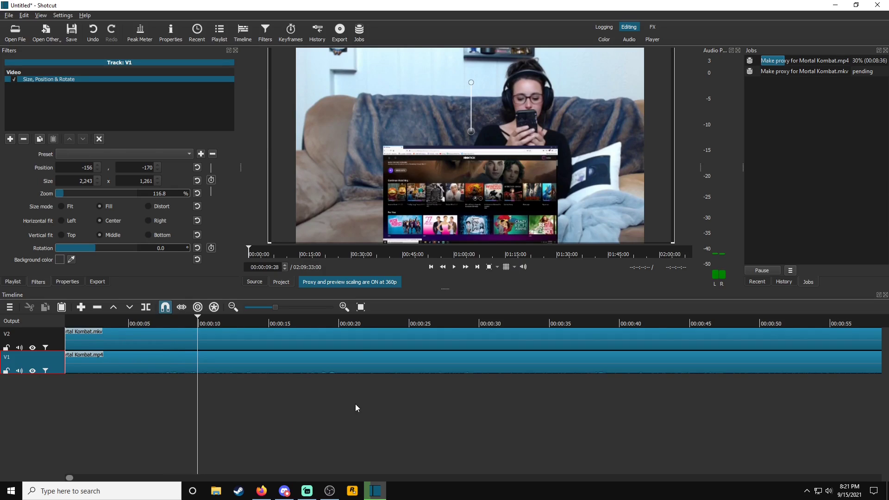
pyautogui.hscroll(1, 356, 404)
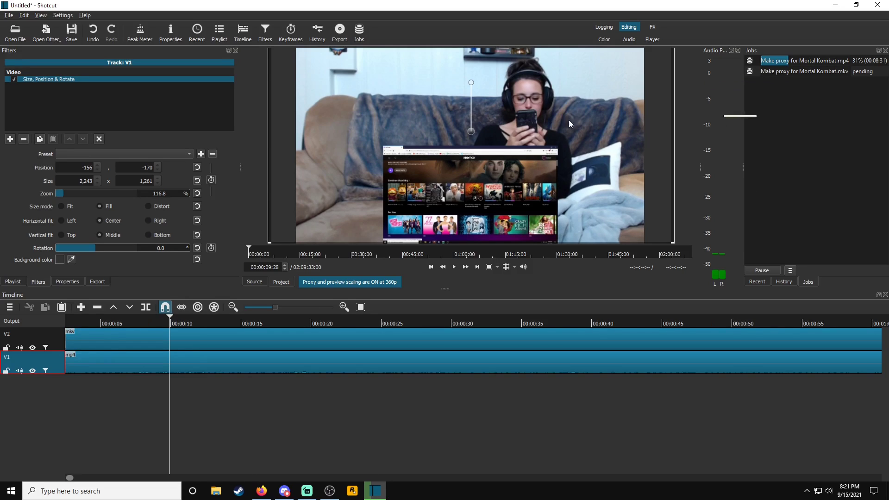
# - Bring the playlist back into view and show the Use Proxy option in the proxy settings without changing it
pyautogui.click(13, 282)
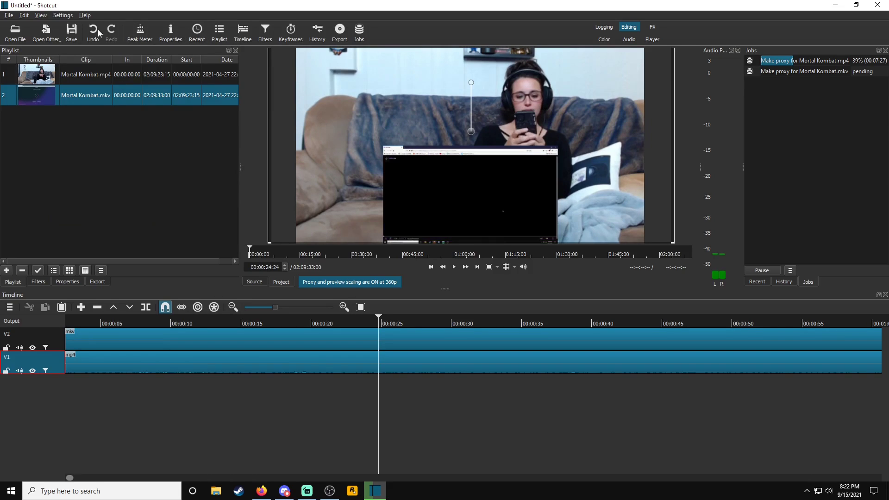
pyautogui.click(63, 15)
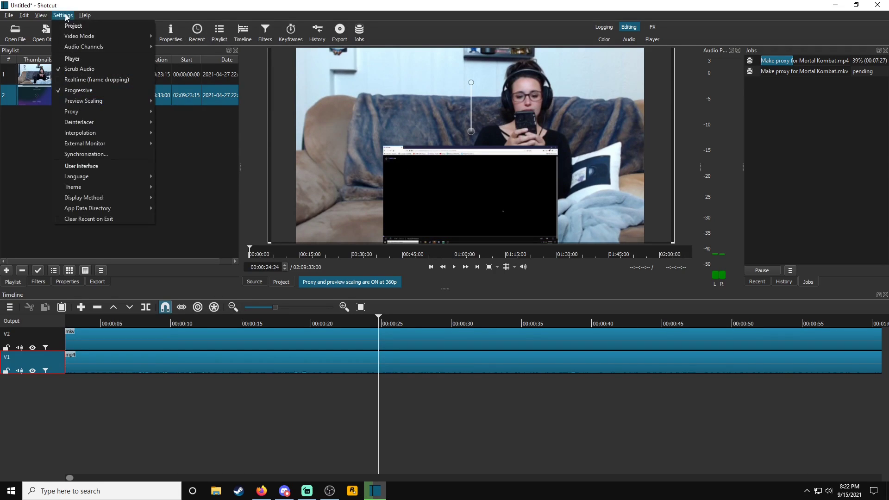
pyautogui.moveTo(81, 112)
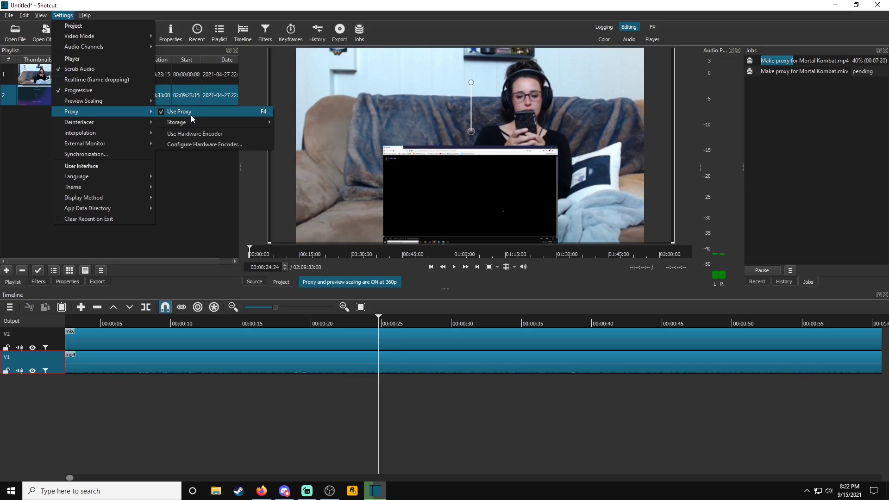
pyautogui.click(108, 213)
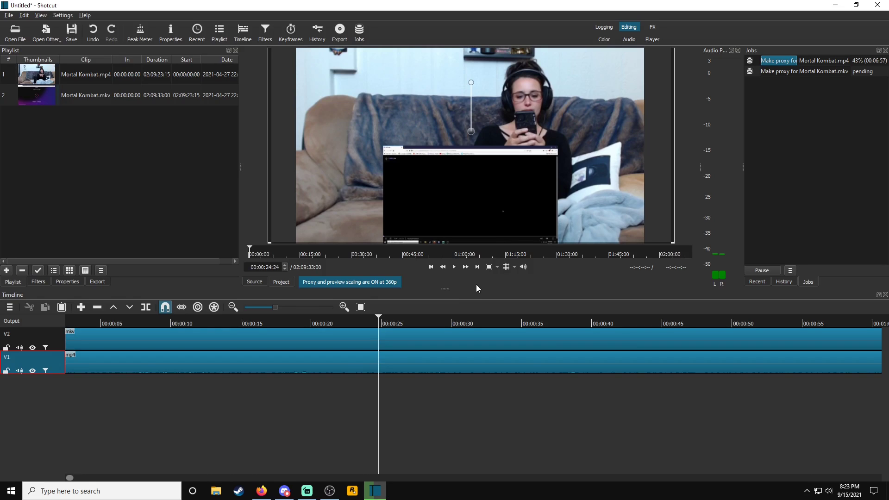
# - Play short samples of the footage at 00:01:35:19 and about 00:01:47 to look for where the reaction should start
pyautogui.hscroll(4, 527, 366)
pyautogui.hscroll(20, 473, 383)
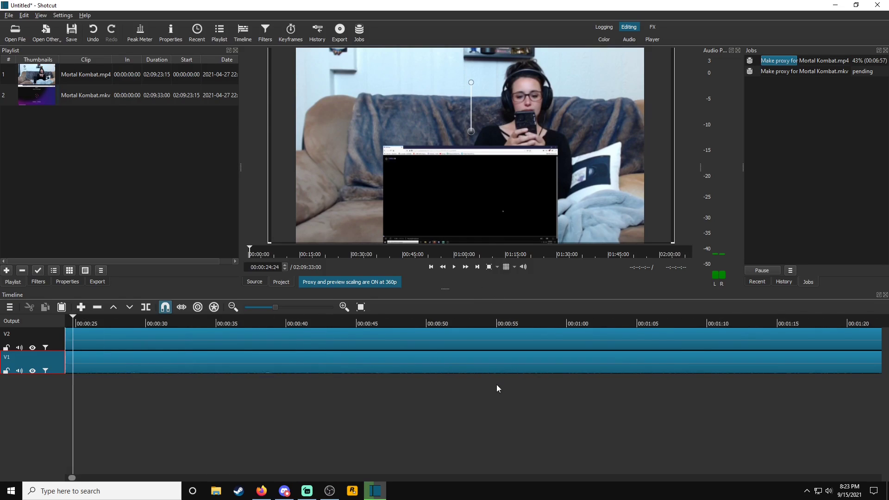
pyautogui.hscroll(-3, 385, 398)
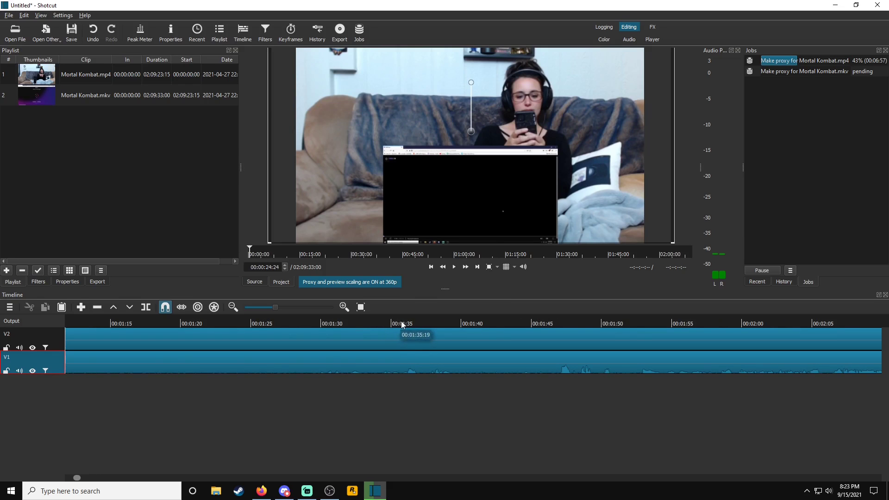
pyautogui.click(397, 324)
pyautogui.press('space')
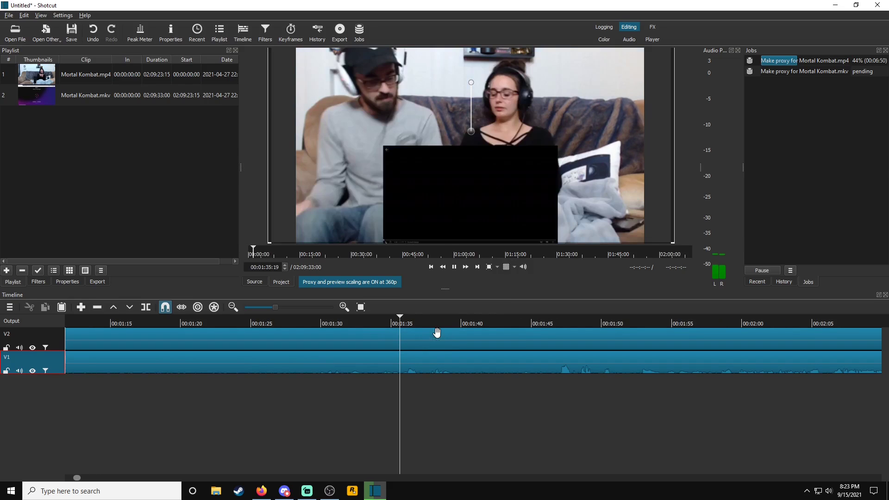
pyautogui.click(563, 324)
pyautogui.hscroll(5, 597, 363)
pyautogui.press('space')
pyautogui.hscroll(15, 546, 385)
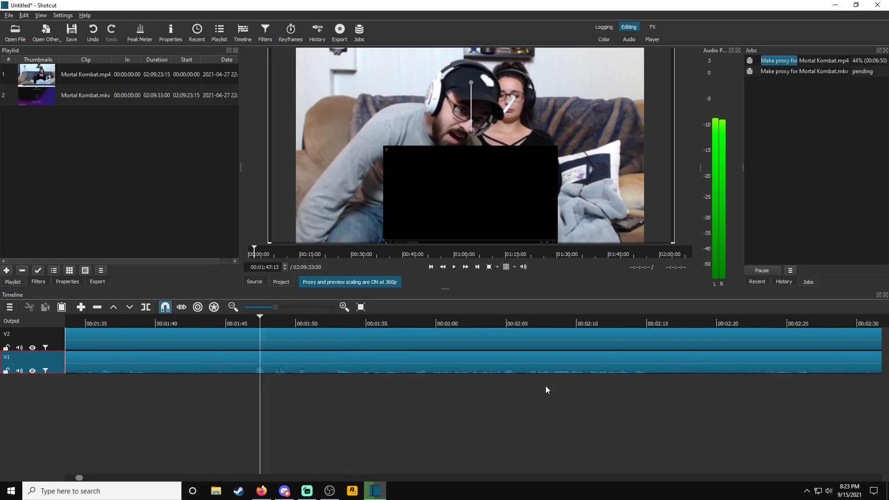
# - Play and replay the footage between about 00:02:46 and 00:02:50 to locate the cut point, returning to 00:02:46:17
pyautogui.click(541, 325)
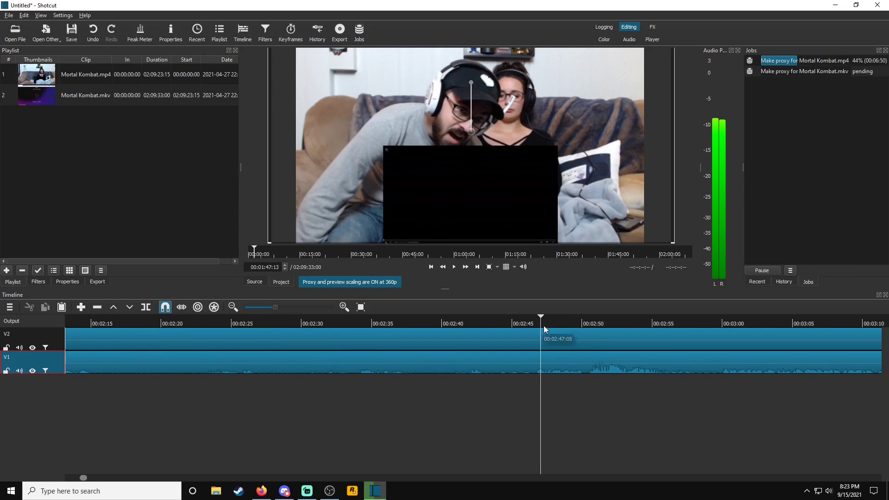
pyautogui.press('space')
pyautogui.hscroll(3, 569, 398)
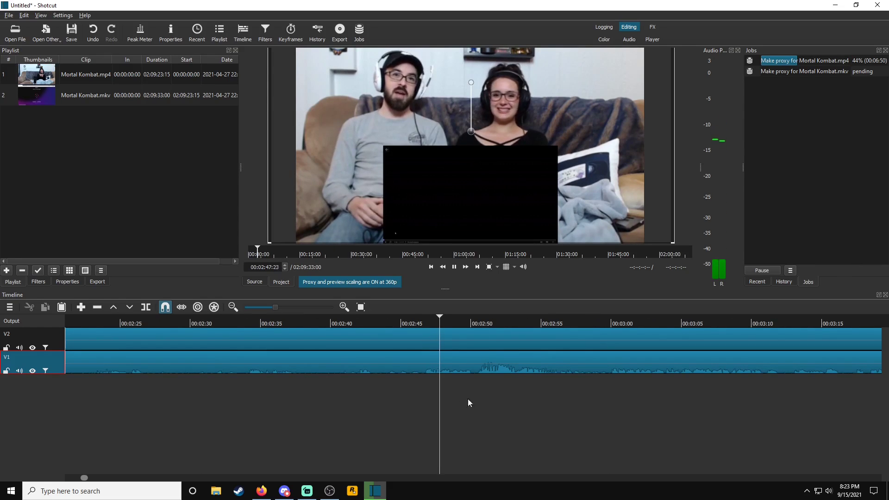
pyautogui.press('space')
pyautogui.moveTo(445, 326); pyautogui.dragTo(424, 324)
pyautogui.press('space')
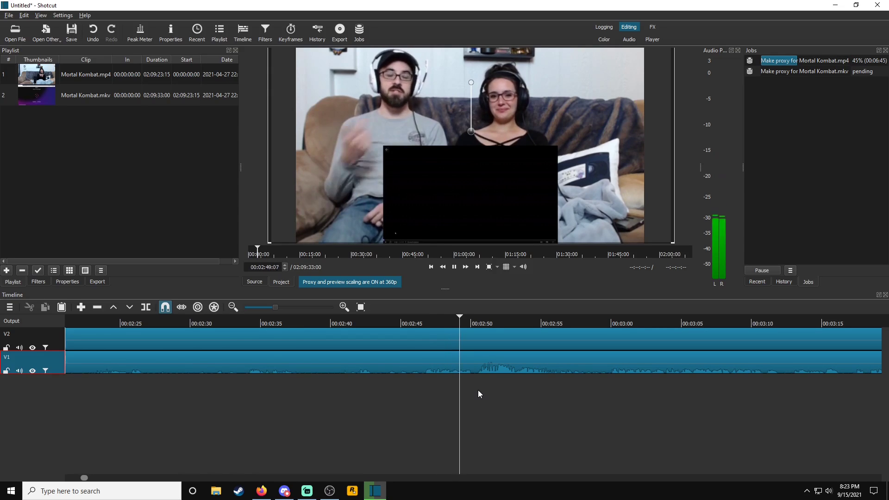
pyautogui.press('space')
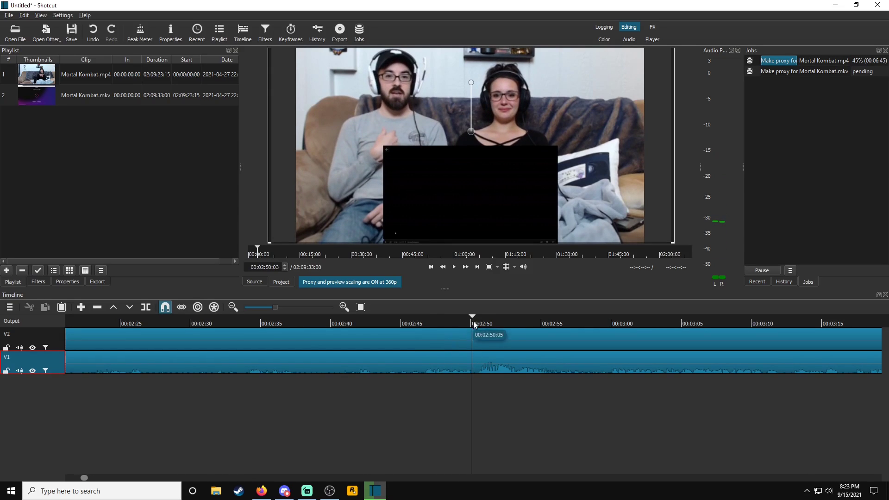
pyautogui.moveTo(474, 320); pyautogui.dragTo(423, 322)
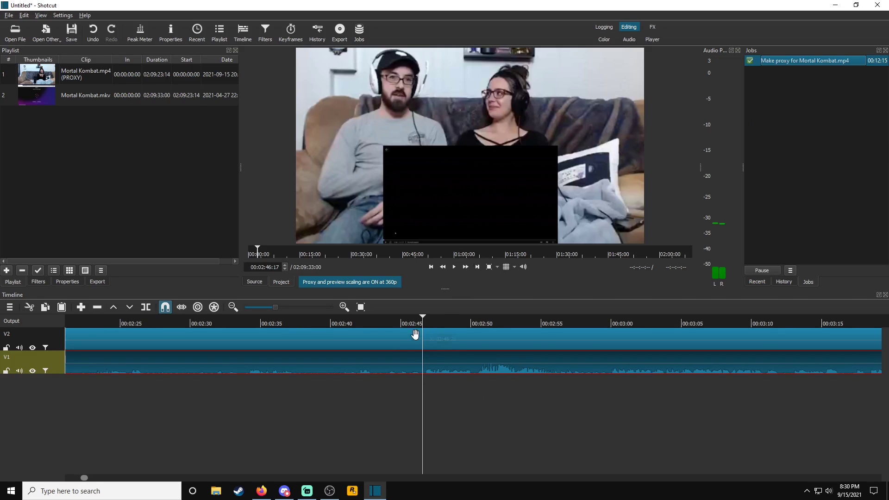
# - Replay the chosen moment and split the webcam clip on V1 and the screen-capture clip on V2 at 00:02:46:20
pyautogui.hscroll(3, 398, 348)
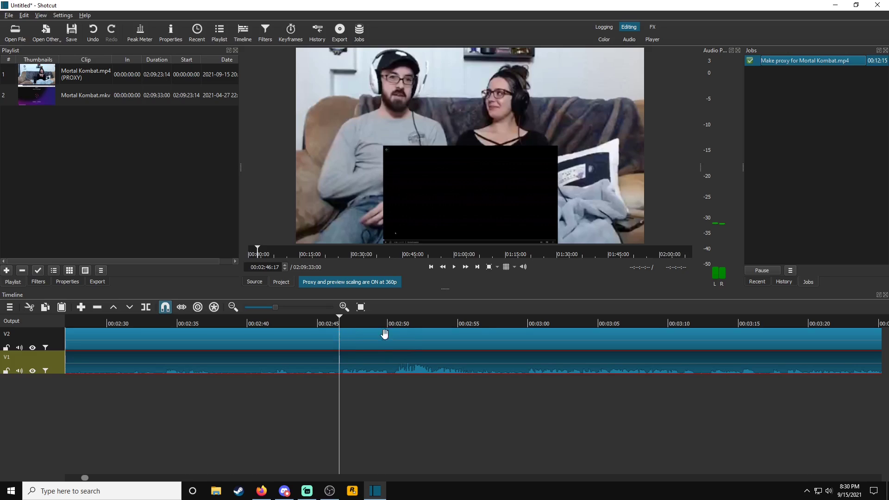
pyautogui.hscroll(1, 336, 351)
pyautogui.hscroll(-2, 337, 350)
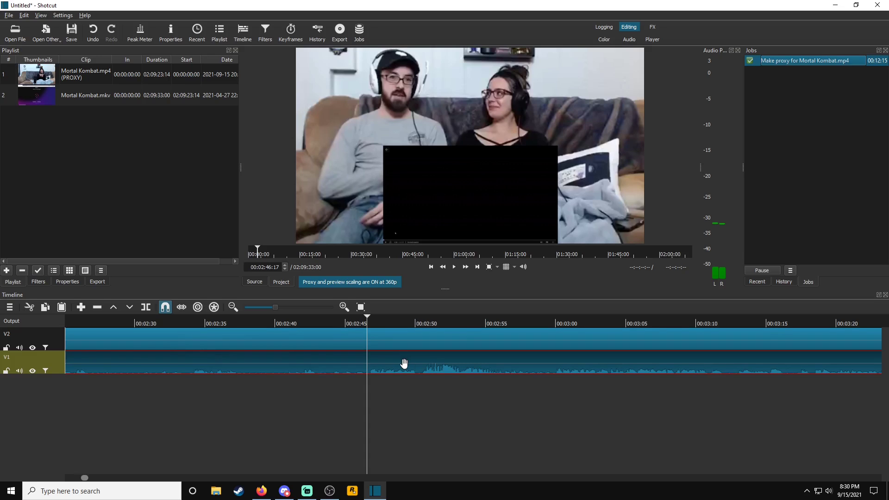
pyautogui.press('space')
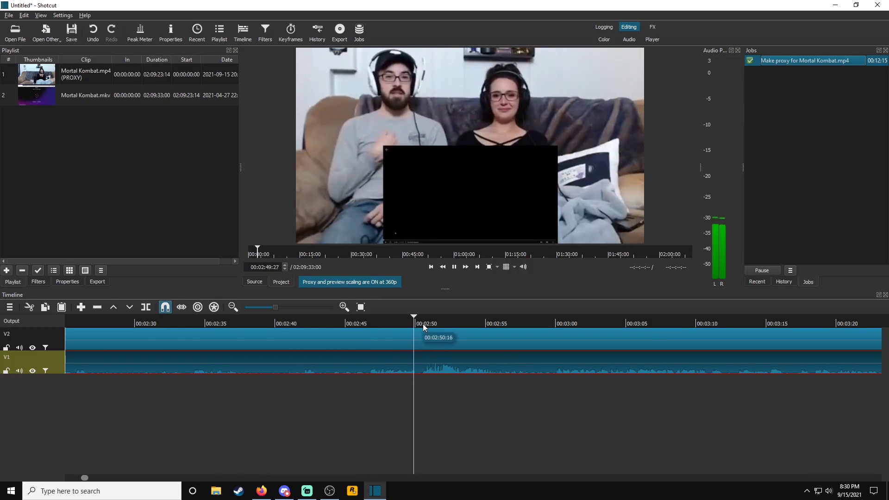
pyautogui.moveTo(418, 325); pyautogui.dragTo(371, 330)
pyautogui.press('s')
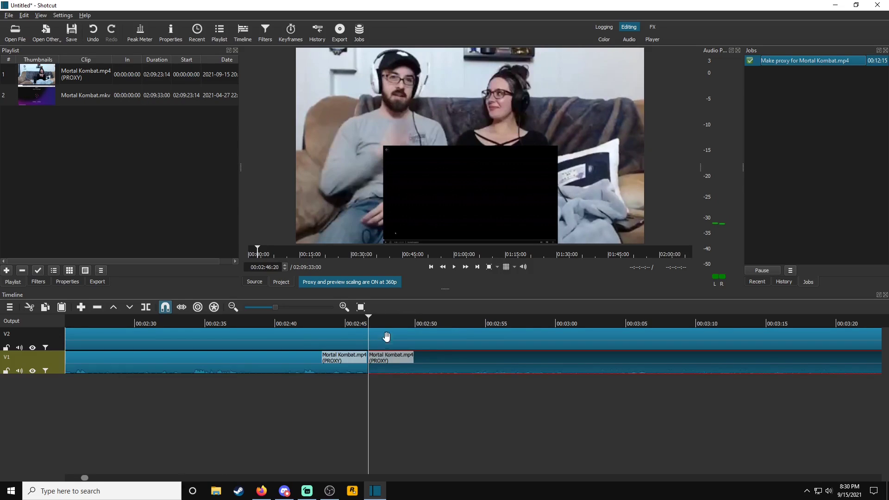
pyautogui.click(378, 343)
pyautogui.press('s')
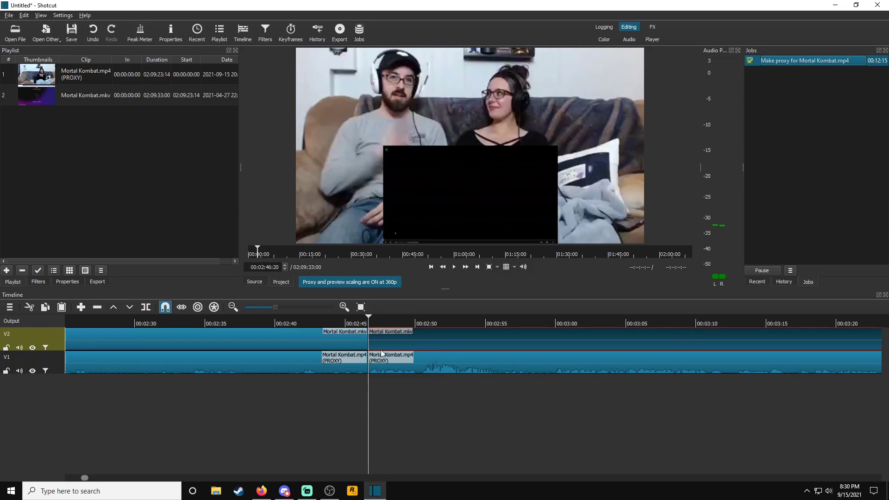
# - Split the V2 screen capture at 00:02:33:20 and delete the section up to the 00:02:46:20 cut, leaving a gap
pyautogui.scroll(1, 376, 403)
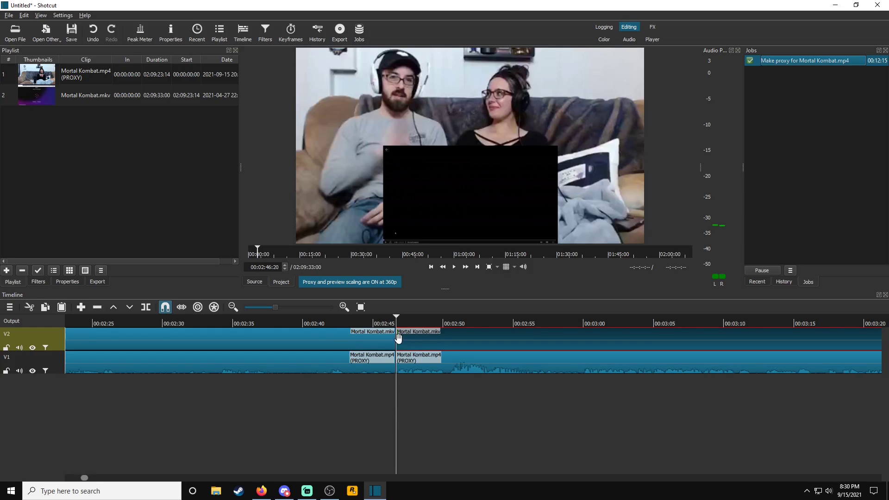
pyautogui.moveTo(326, 329); pyautogui.dragTo(213, 327)
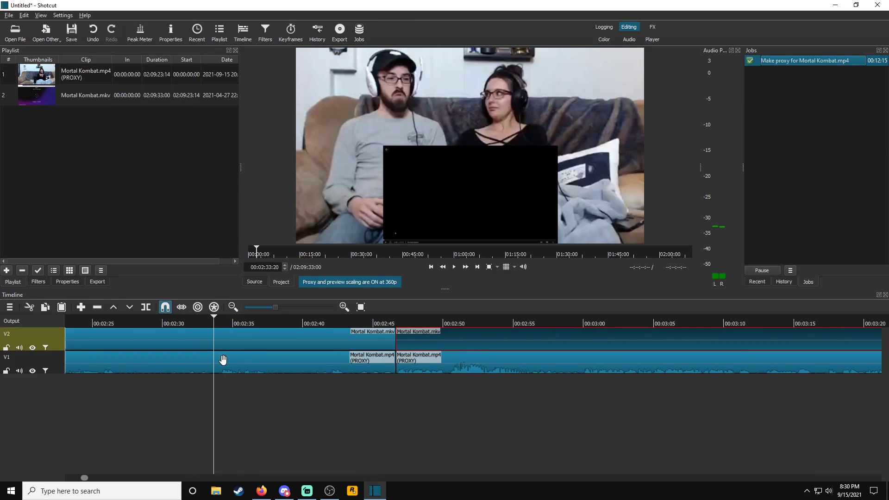
pyautogui.press('s')
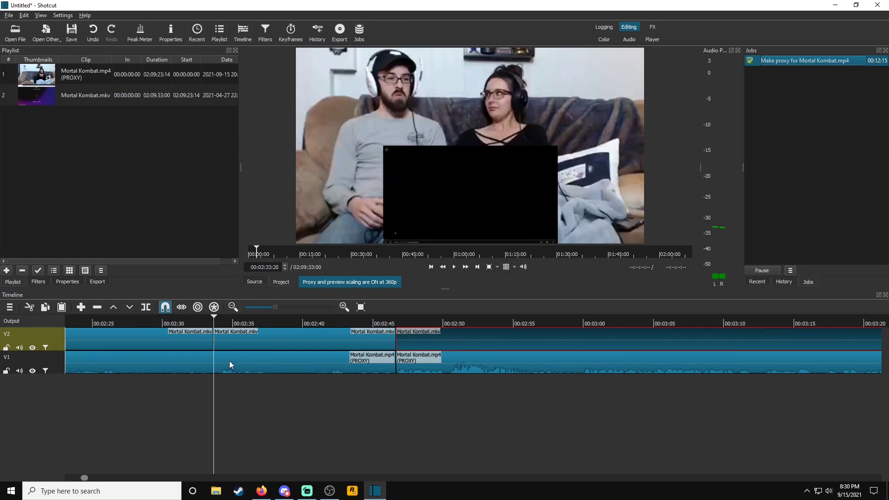
pyautogui.moveTo(210, 325); pyautogui.dragTo(180, 324)
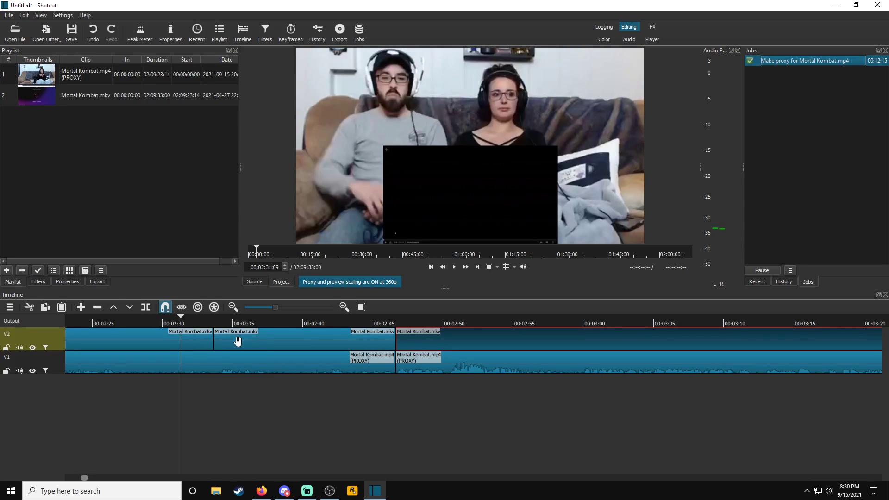
pyautogui.click(259, 342)
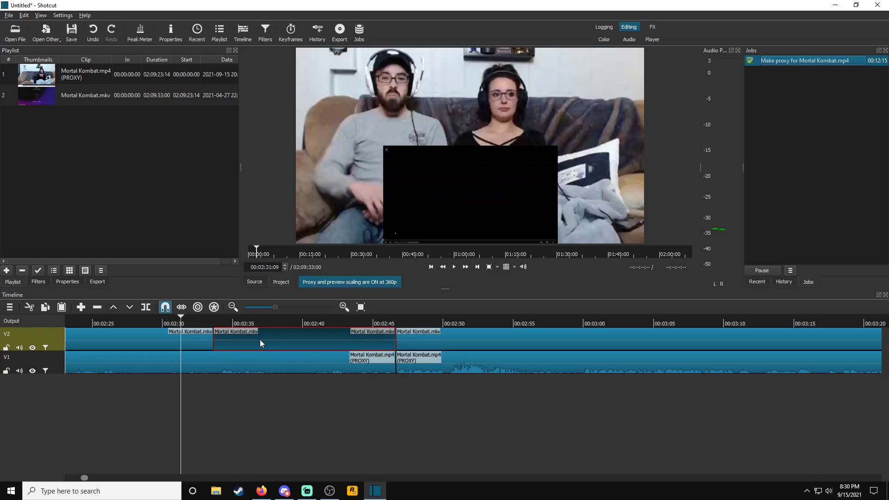
pyautogui.press('Delete')
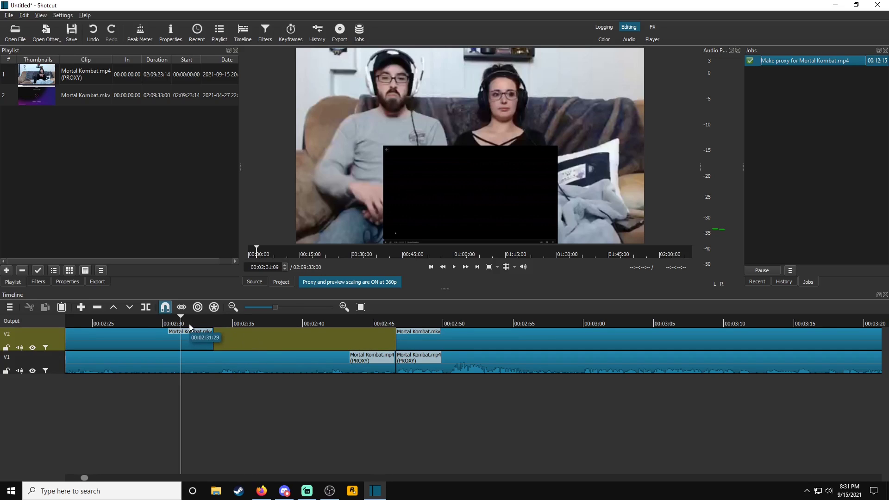
# - Split the V2 screen-capture clip at 00:02:31:09 and move the playhead back to 00:02:30:08
pyautogui.click(146, 307)
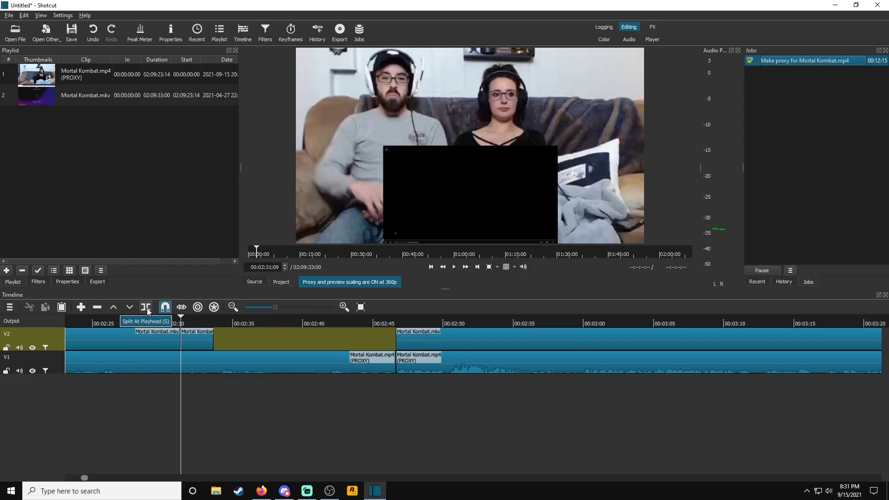
pyautogui.click(168, 323)
pyautogui.click(165, 324)
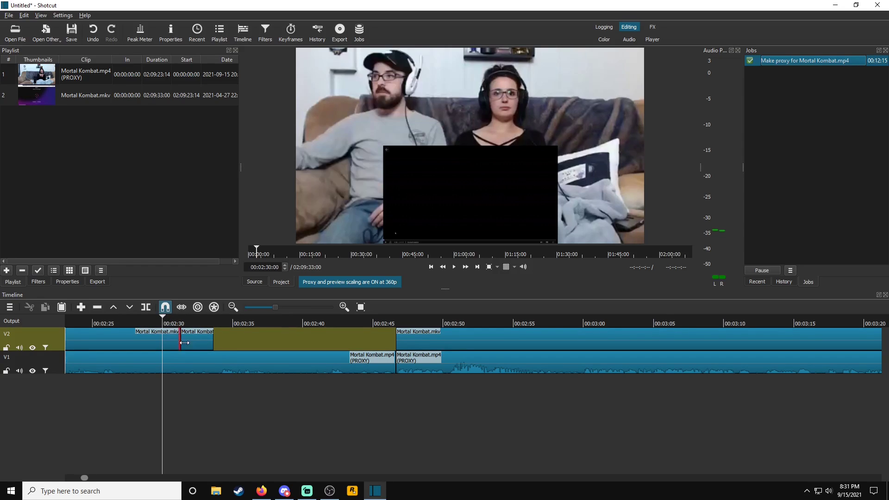
pyautogui.moveTo(167, 326)
pyautogui.mouseDown()
pyautogui.moveTo(153, 324)
pyautogui.moveTo(166, 325)
pyautogui.mouseUp()
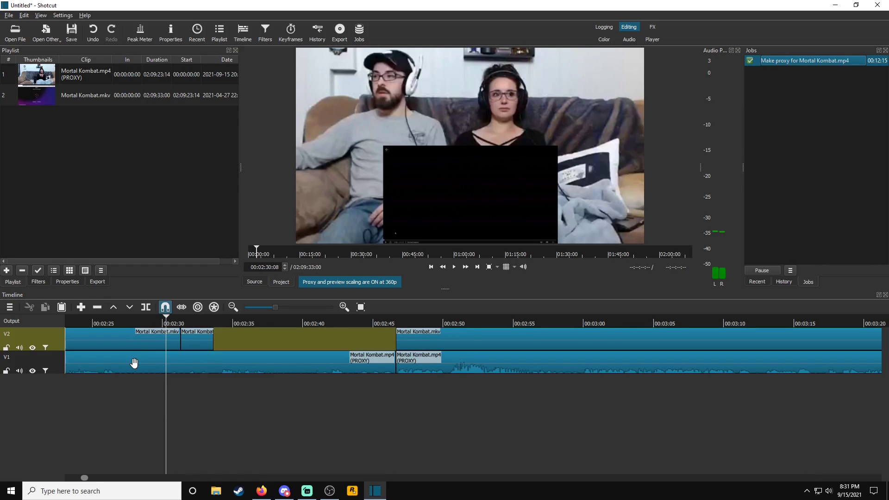
# - Show how to pick the track being cut and split both the V2 and V1 clips at 00:02:29:04
pyautogui.click(135, 340)
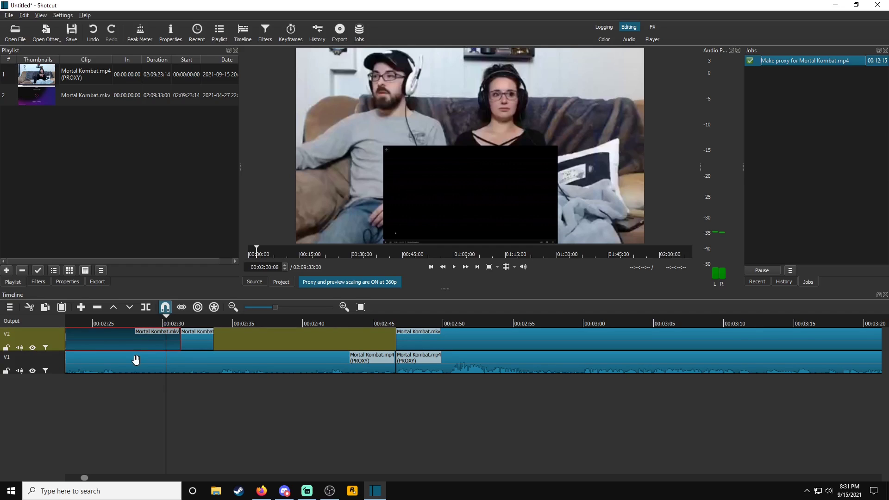
pyautogui.click(138, 361)
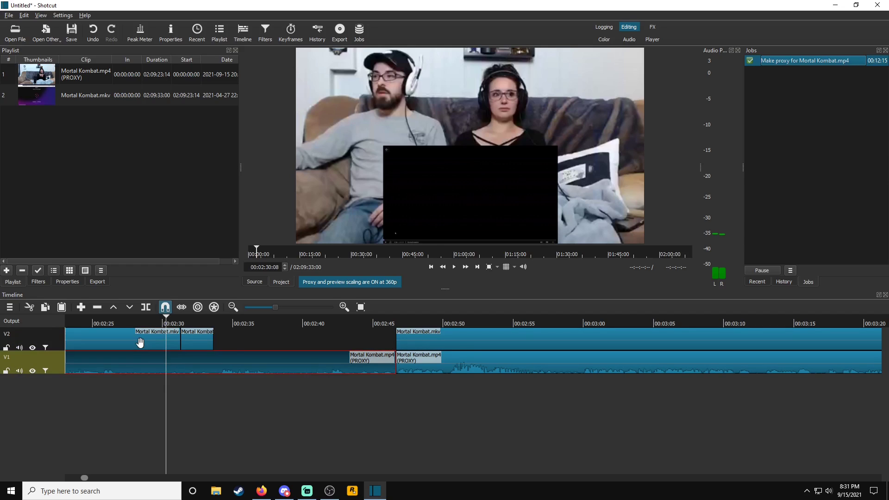
pyautogui.click(139, 343)
pyautogui.click(144, 363)
pyautogui.click(147, 343)
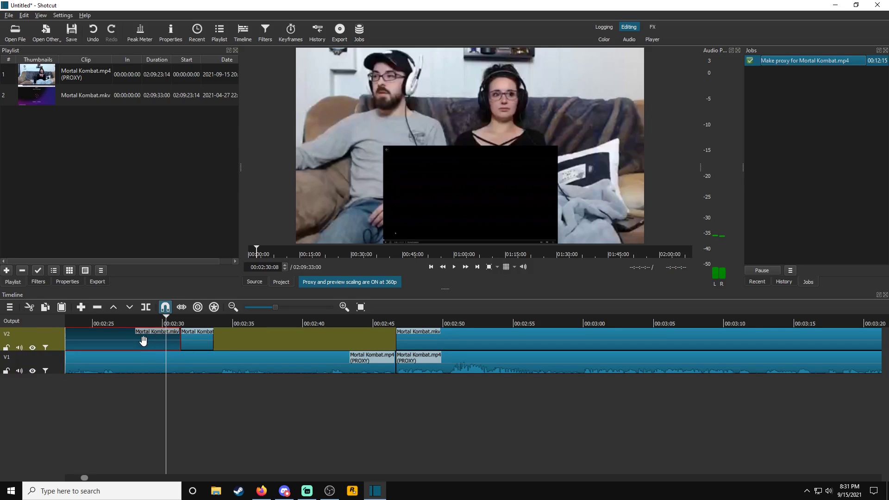
pyautogui.moveTo(165, 324); pyautogui.dragTo(151, 321)
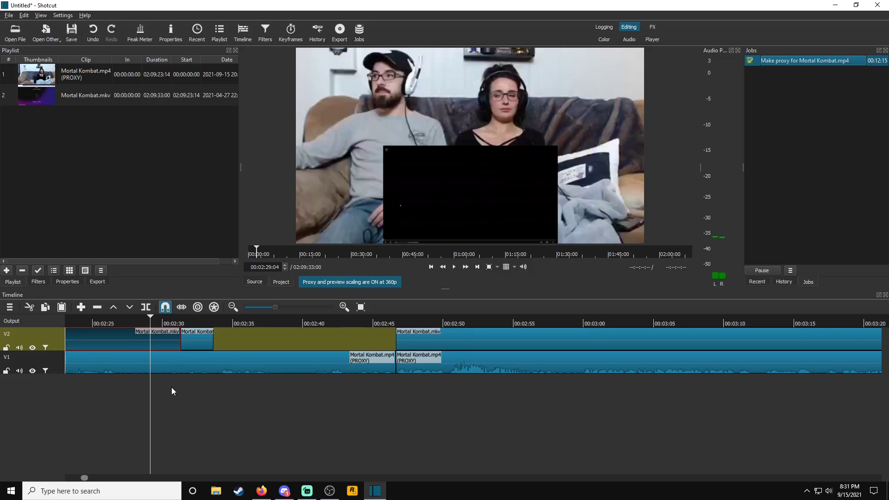
pyautogui.press('s')
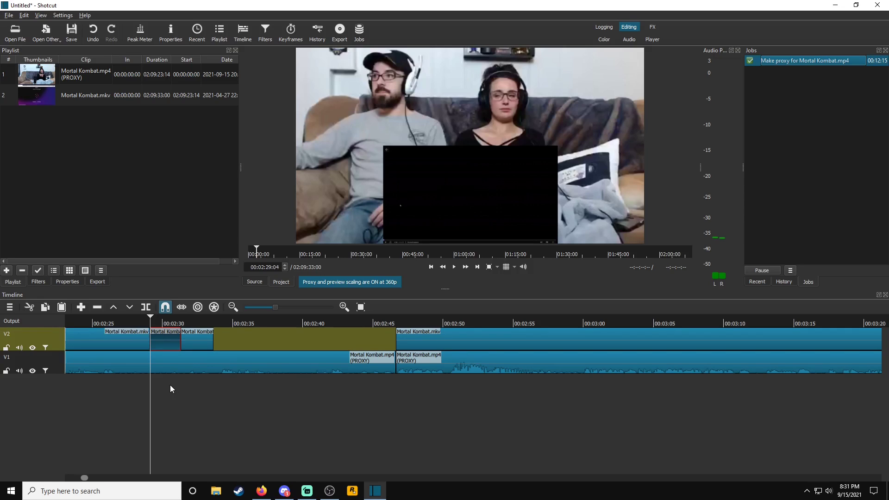
pyautogui.click(151, 359)
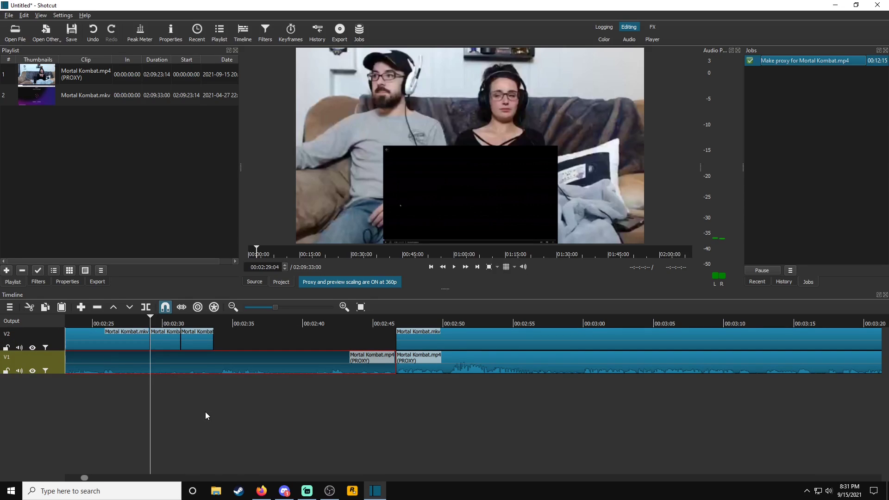
pyautogui.press('s')
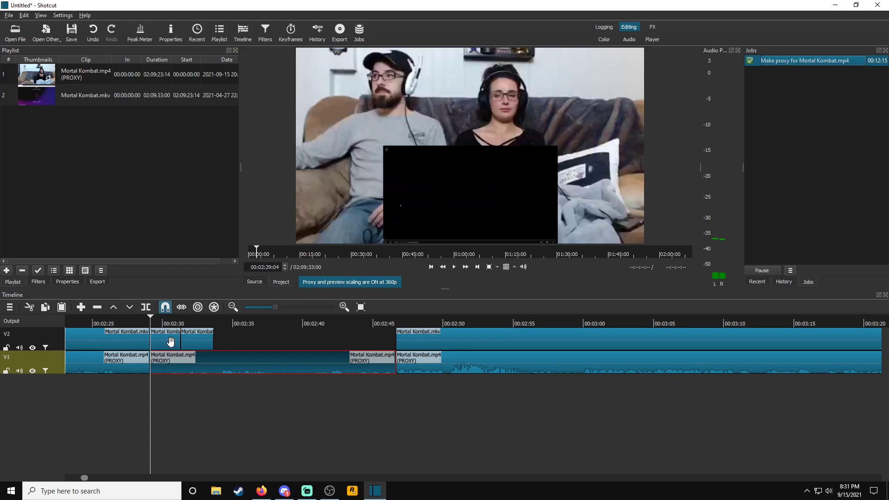
# - Delete the V2 pieces and the V1 section between the 00:02:29:04 and 00:02:46:20 cuts, leaving gaps on both tracks
pyautogui.click(171, 343)
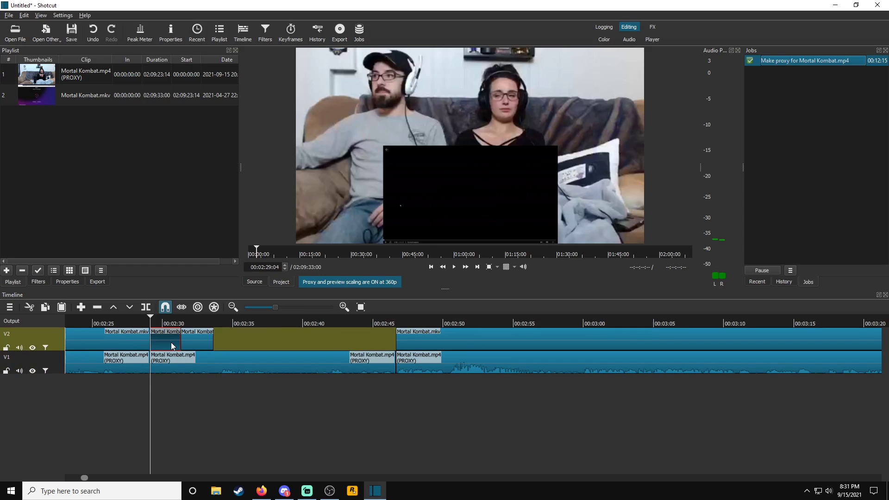
pyautogui.scroll(1, 221, 411)
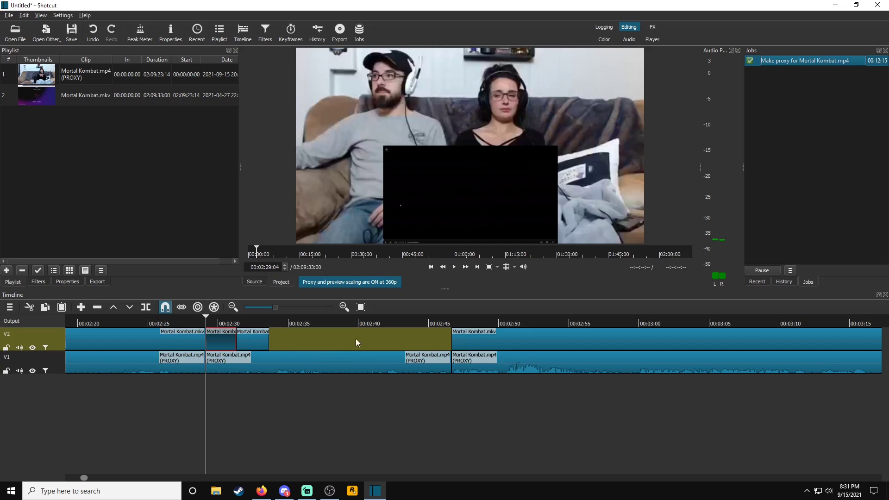
pyautogui.click(320, 345)
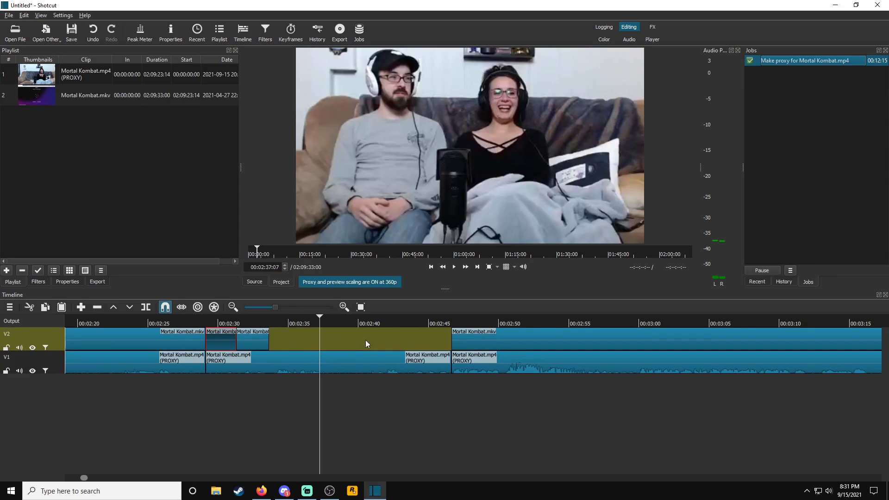
pyautogui.moveTo(759, 343)
pyautogui.mouseDown()
pyautogui.moveTo(571, 341)
pyautogui.moveTo(753, 341)
pyautogui.mouseUp()
pyautogui.scroll(2, 298, 417)
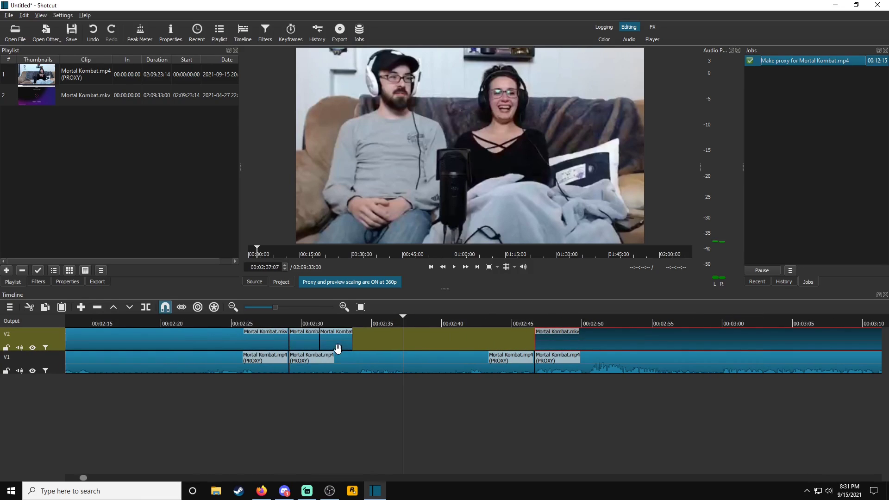
pyautogui.click(334, 342)
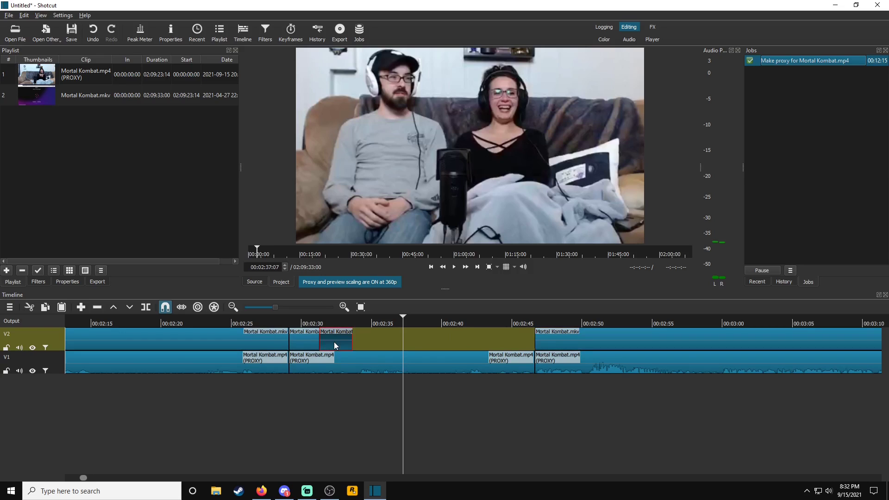
pyautogui.press('BackSpace')
pyautogui.click(327, 362)
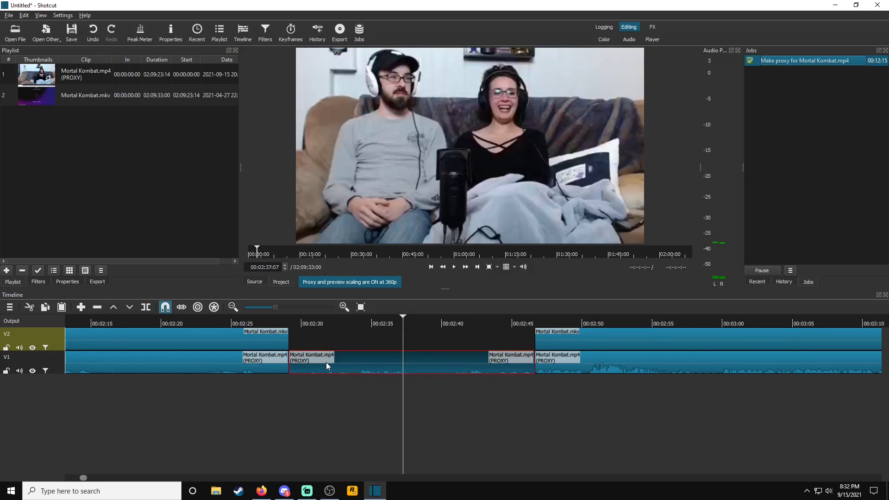
pyautogui.press('BackSpace')
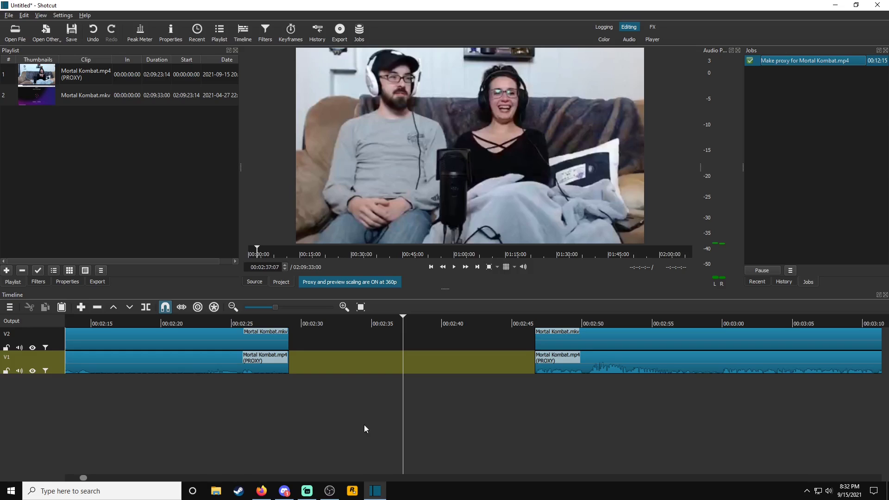
# - Move the remaining V2 and V1 clips back against the 00:02:29:04 cut to close the gap, and scrub across the join
pyautogui.moveTo(579, 334); pyautogui.dragTo(255, 337)
pyautogui.moveTo(609, 368); pyautogui.dragTo(257, 353)
pyautogui.hscroll(-5, 279, 406)
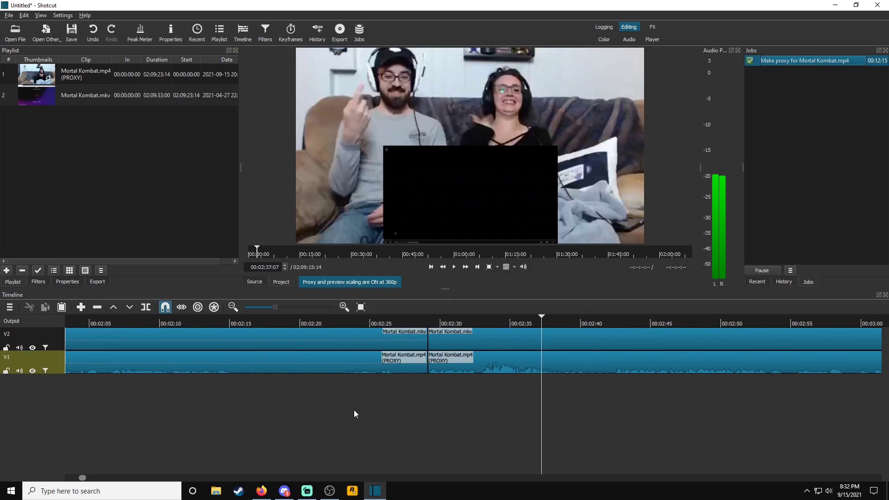
pyautogui.hscroll(-2, 366, 419)
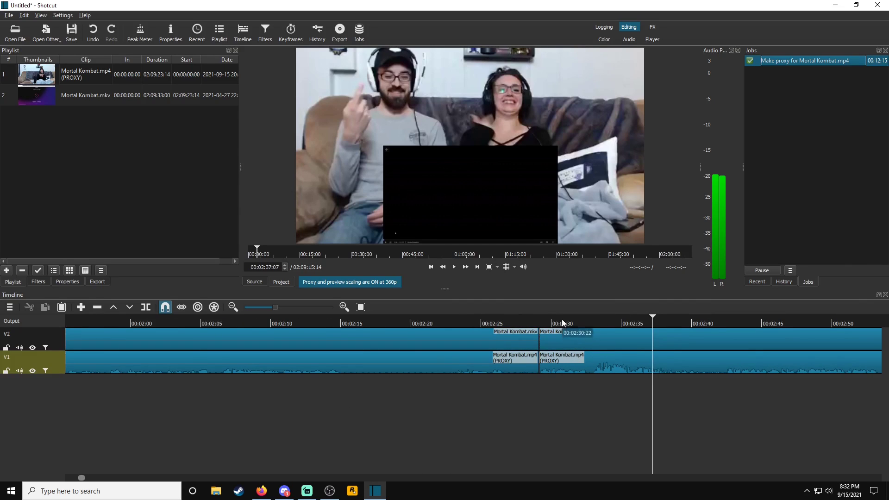
pyautogui.moveTo(537, 323); pyautogui.dragTo(574, 328)
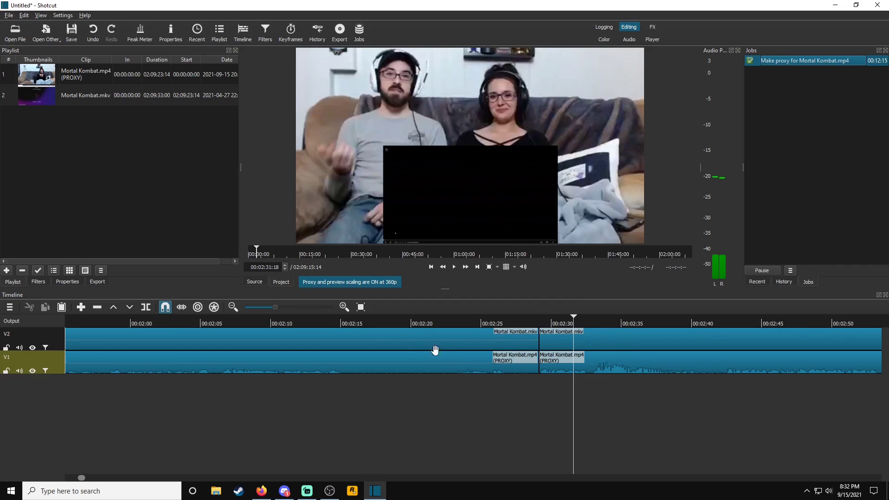
# - Remove the V2 and V1 opening sections before the 00:02:29:04 cut, start the remaining clips at 00:00:00:00, and play the new beginning
pyautogui.click(294, 343)
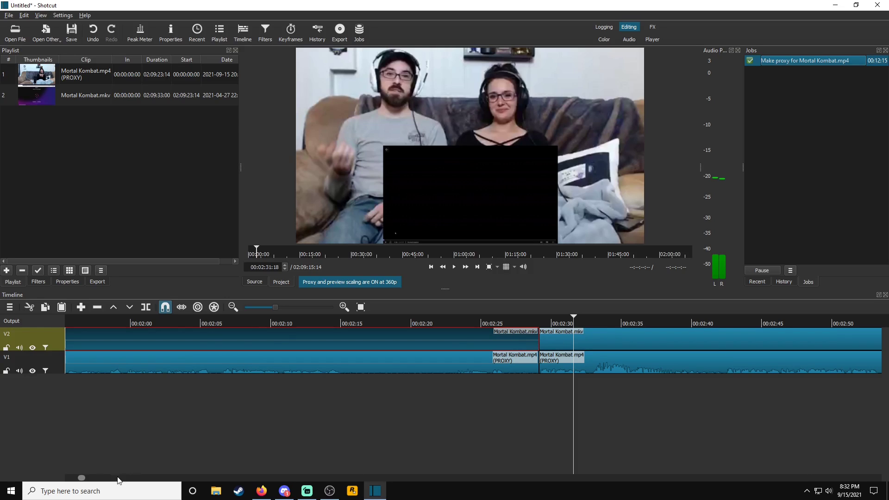
pyautogui.moveTo(85, 479); pyautogui.dragTo(68, 477)
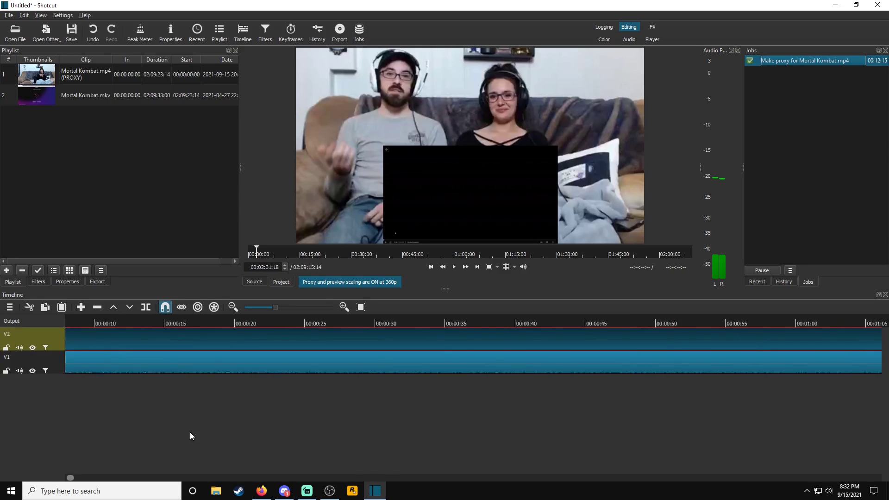
pyautogui.click(161, 426)
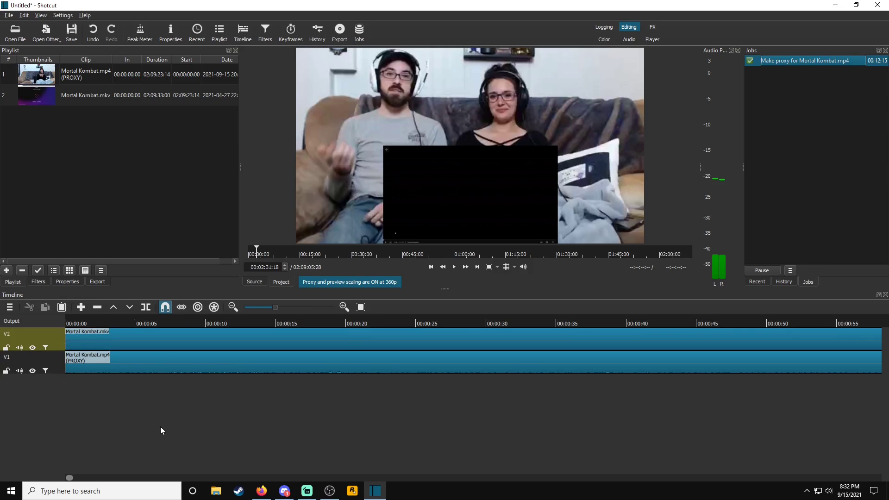
pyautogui.click(203, 368)
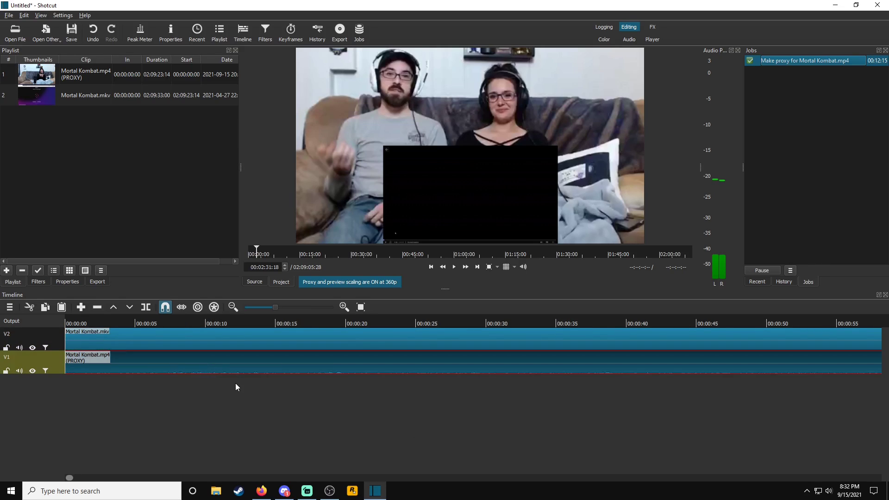
pyautogui.moveTo(92, 320); pyautogui.dragTo(64, 319)
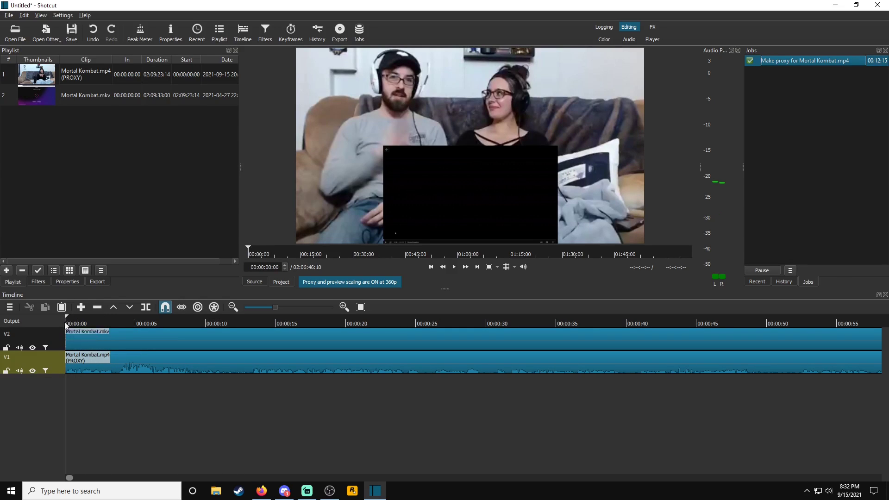
pyautogui.press('space')
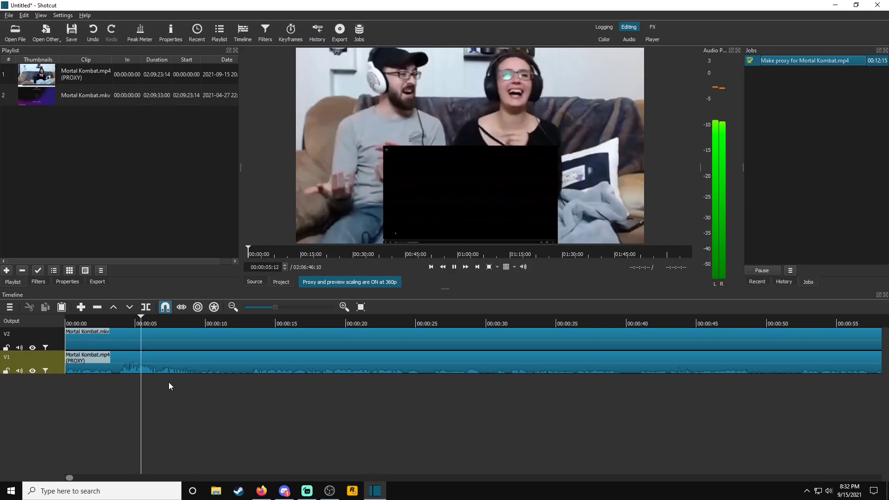
pyautogui.press('space')
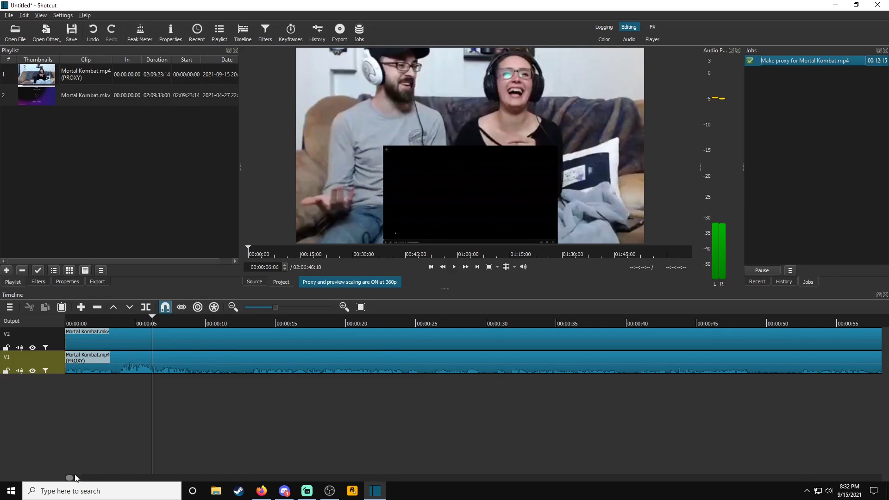
# - Examine the V1 and V2 waveforms and footage further along the timeline for the next section to cut
pyautogui.hscroll(3, 290, 411)
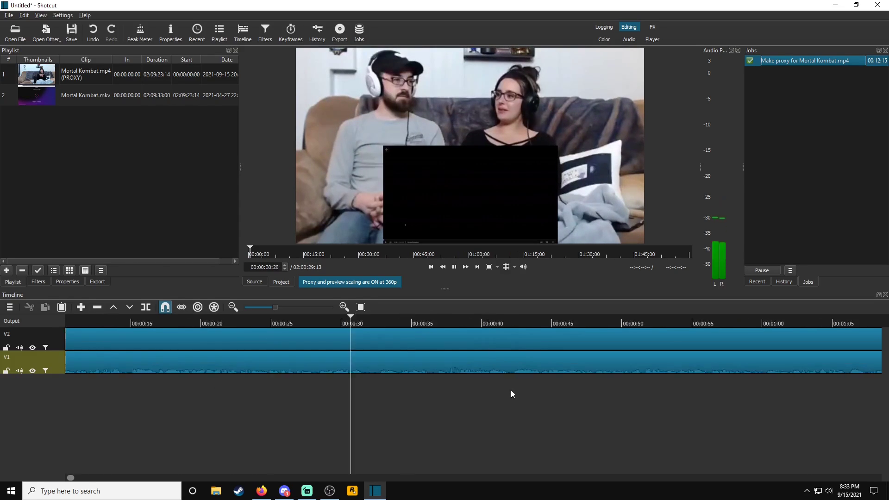
pyautogui.hscroll(10, 496, 389)
pyautogui.press('space')
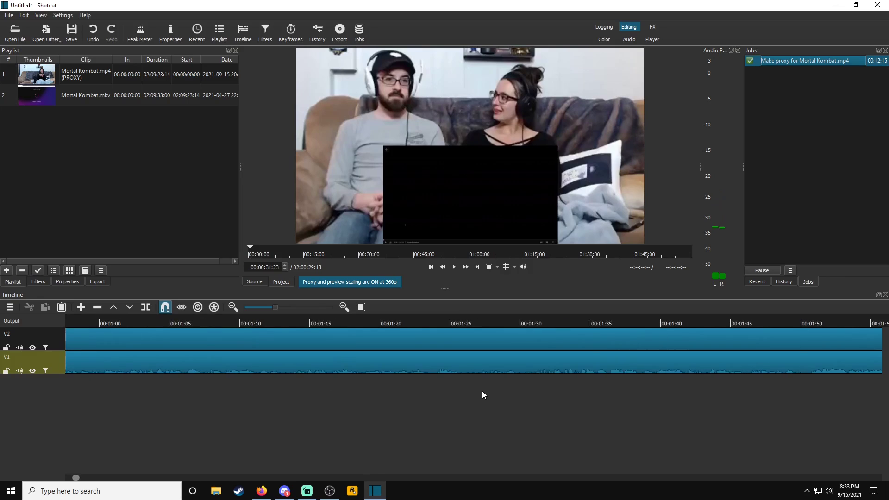
pyautogui.hscroll(20, 484, 391)
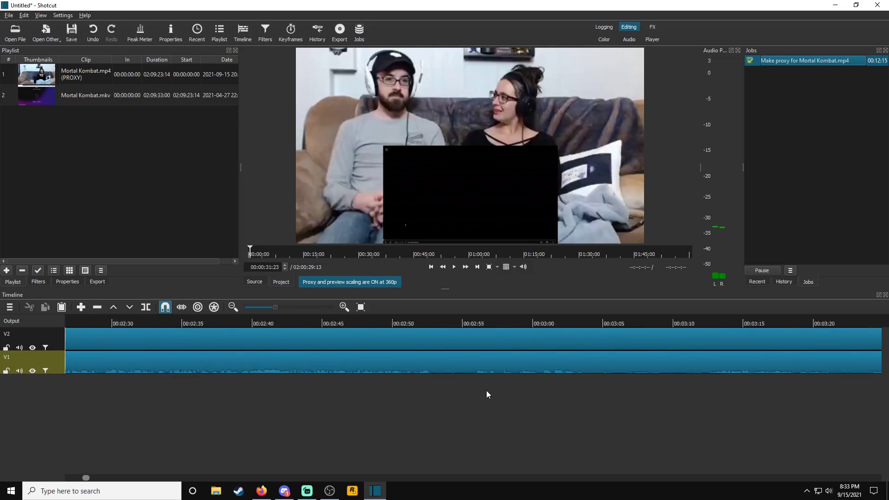
pyautogui.hscroll(15, 486, 391)
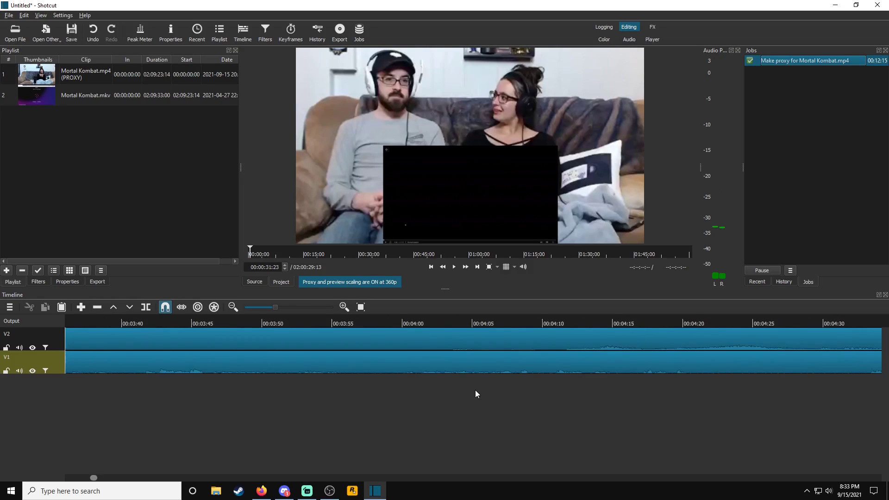
pyautogui.hscroll(2, 474, 391)
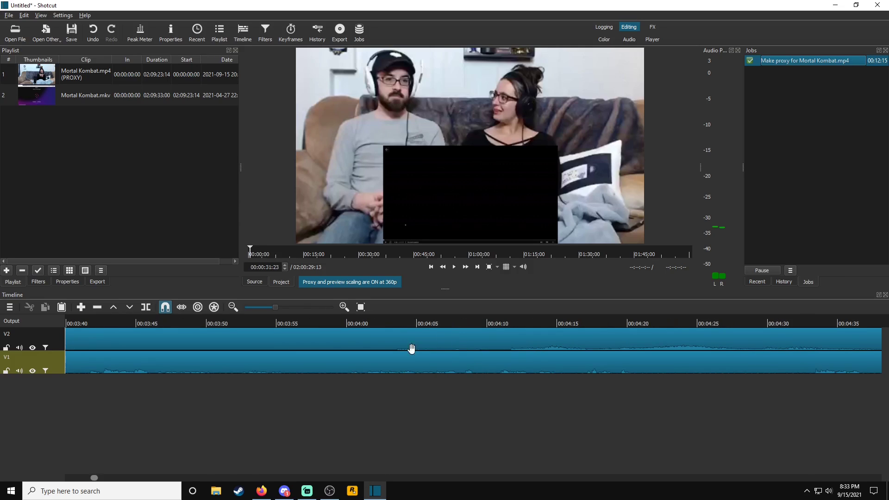
pyautogui.hscroll(-7, 368, 413)
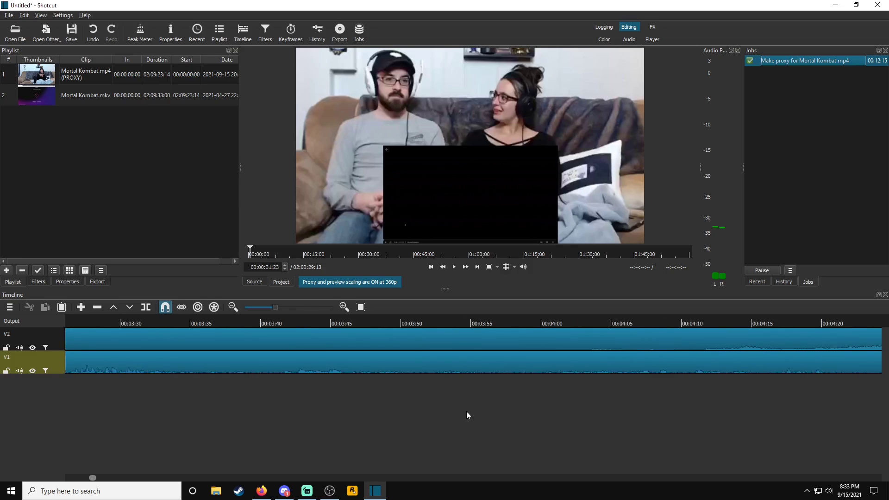
pyautogui.hscroll(-3, 468, 415)
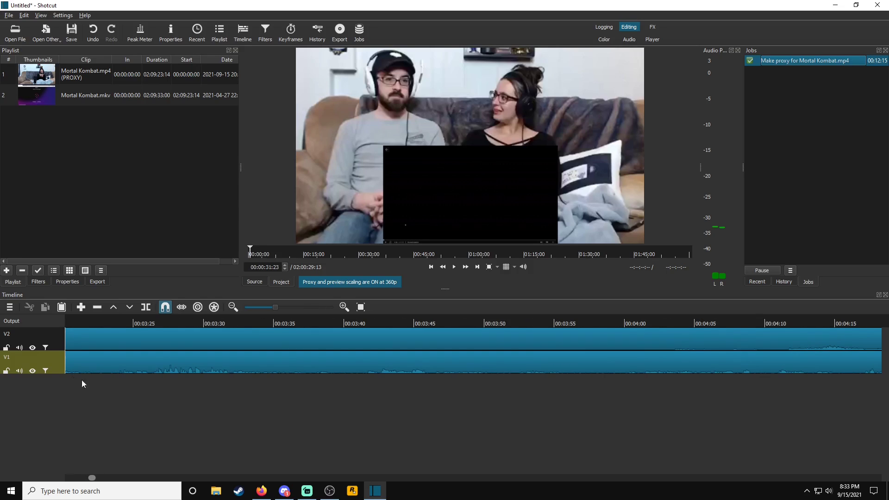
pyautogui.hscroll(5, 371, 411)
pyautogui.click(468, 323)
pyautogui.press('space')
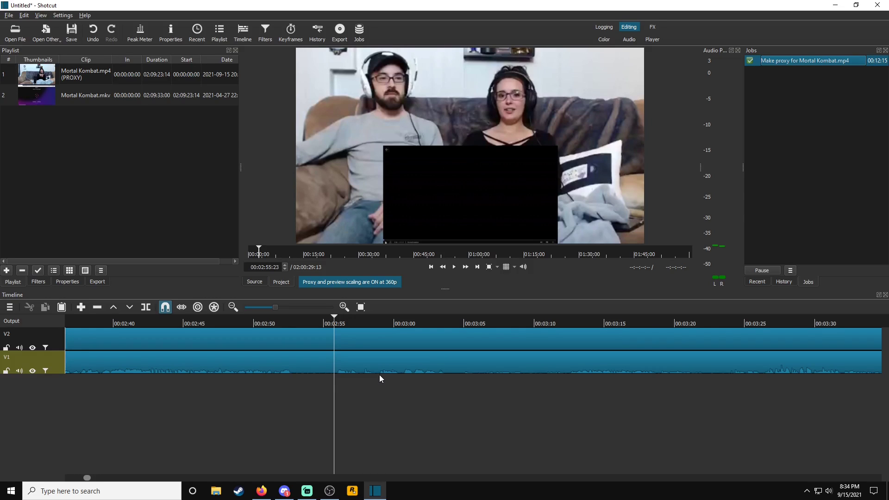
pyautogui.hscroll(12, 443, 394)
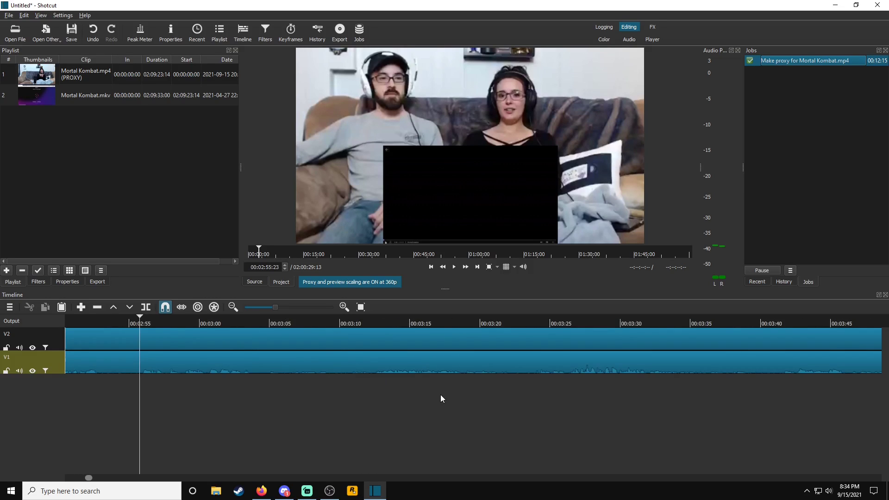
pyautogui.hscroll(-12, 431, 409)
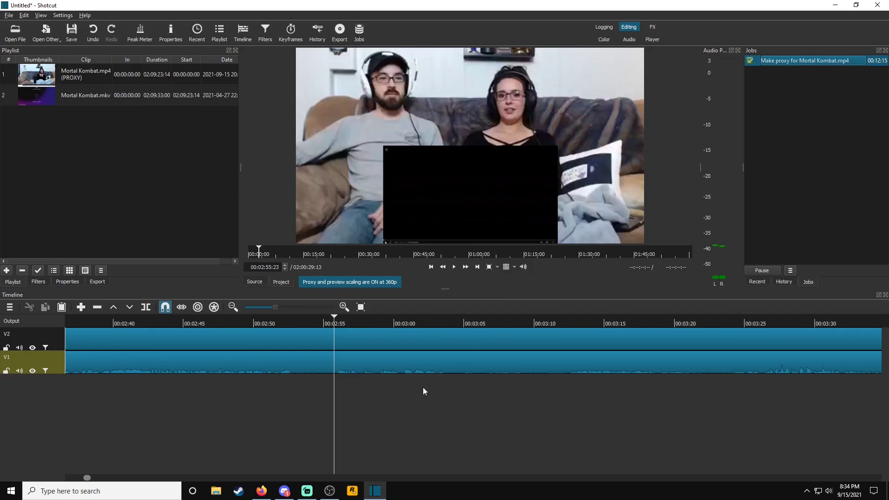
# - Enlarge the video preview, replay the footage around 00:02:50, and split the V2 and V1 clips at 00:02:52:27
pyautogui.moveTo(445, 290); pyautogui.dragTo(446, 354)
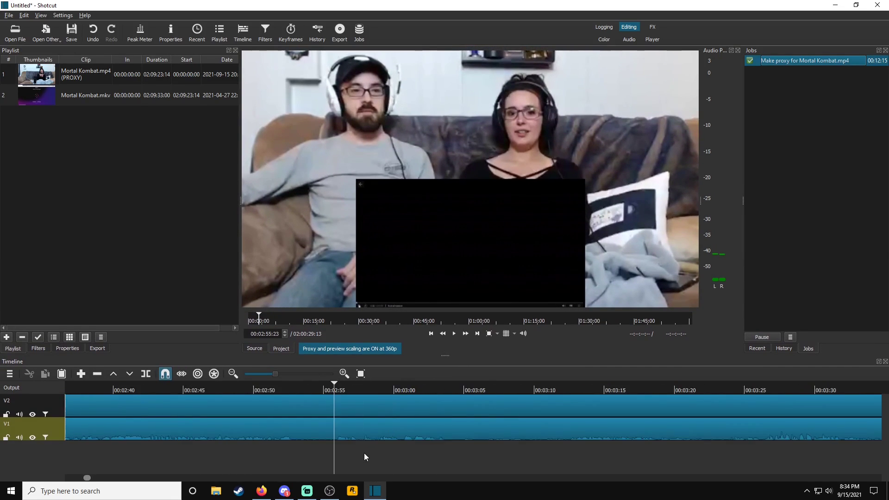
pyautogui.moveTo(338, 391)
pyautogui.mouseDown()
pyautogui.moveTo(311, 390)
pyautogui.moveTo(334, 393)
pyautogui.mouseUp()
pyautogui.click(337, 391)
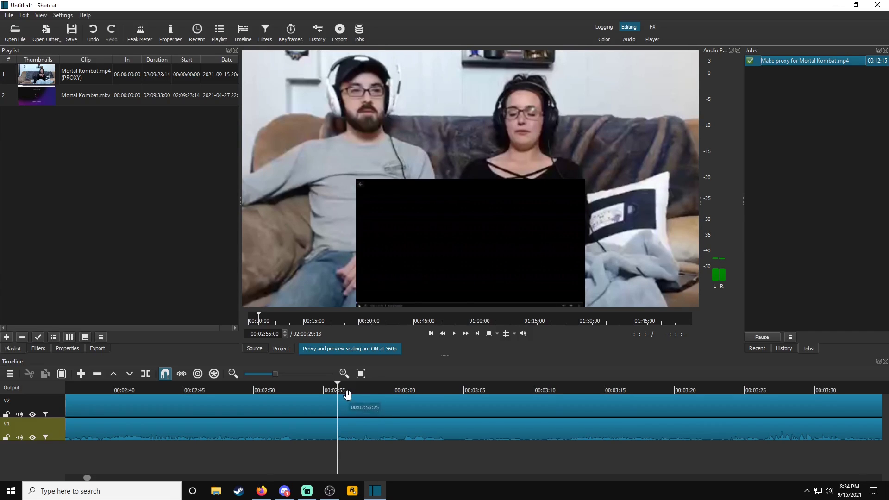
pyautogui.click(343, 391)
pyautogui.moveTo(344, 391); pyautogui.dragTo(253, 389)
pyautogui.press('space')
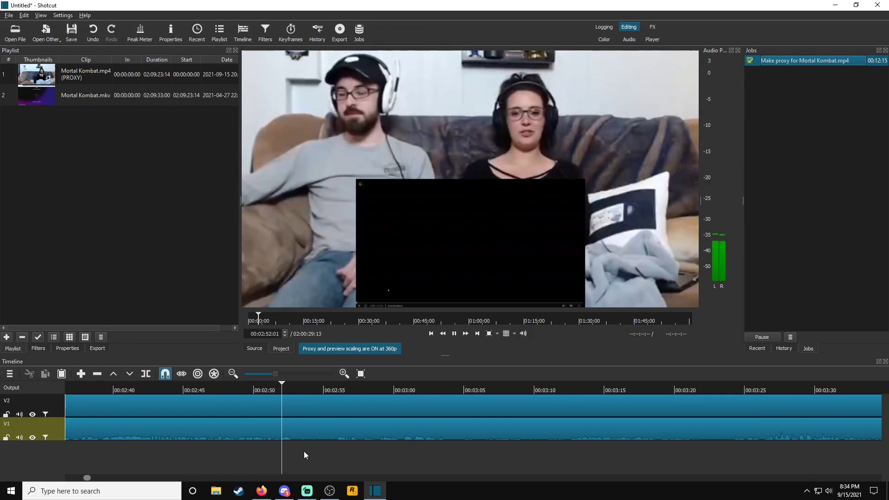
pyautogui.press('space')
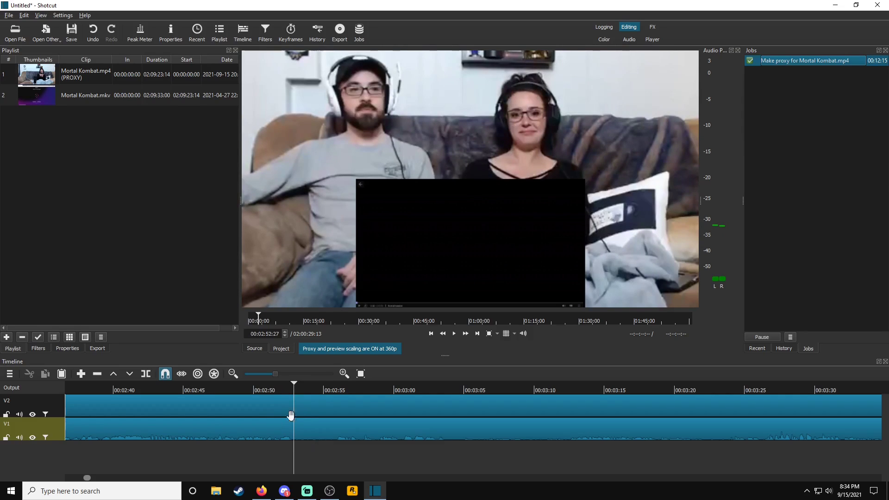
pyautogui.click(308, 441)
pyautogui.press('s')
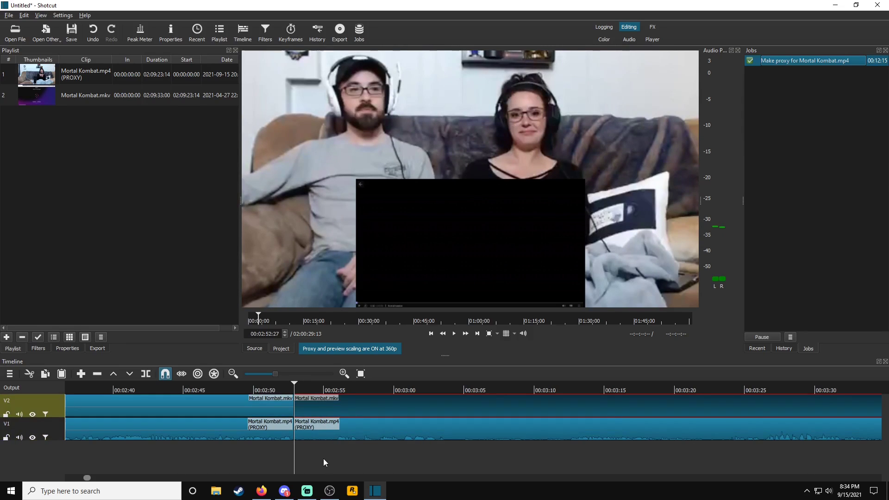
# - Play the footage after the 00:02:52:27 cut and place the playhead at 00:03:03:29, the end of the section to remove
pyautogui.press('space')
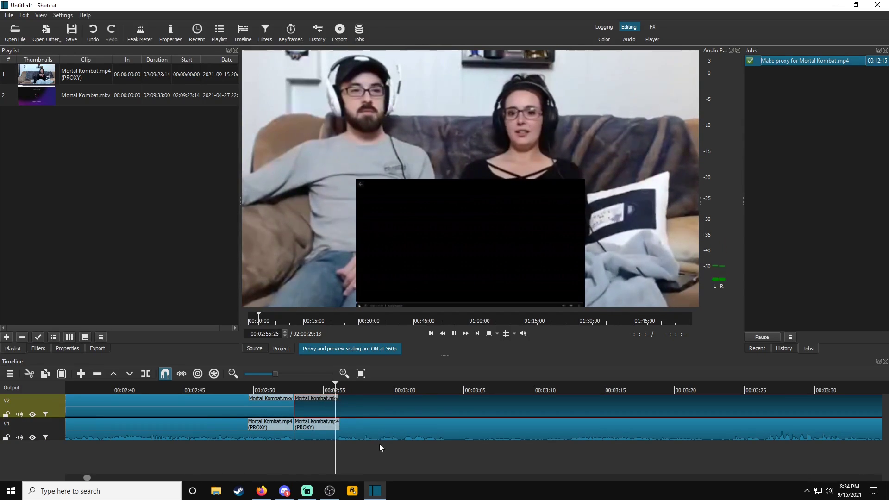
pyautogui.click(349, 391)
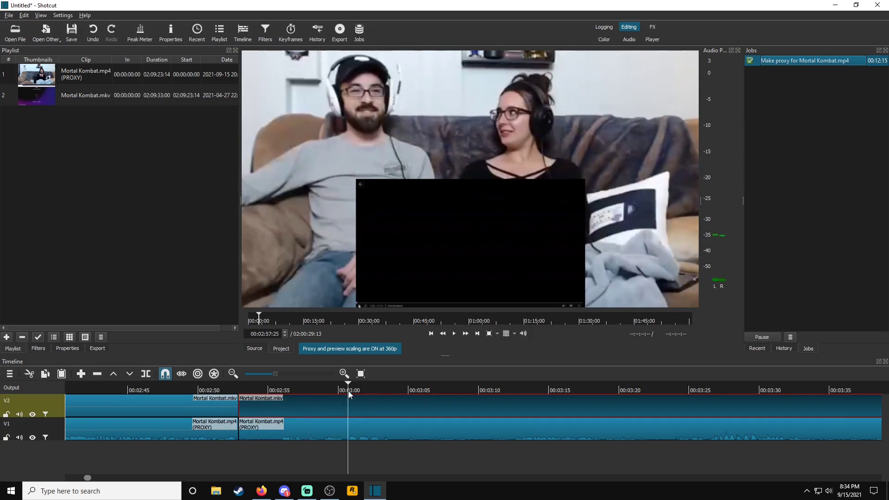
pyautogui.press('space')
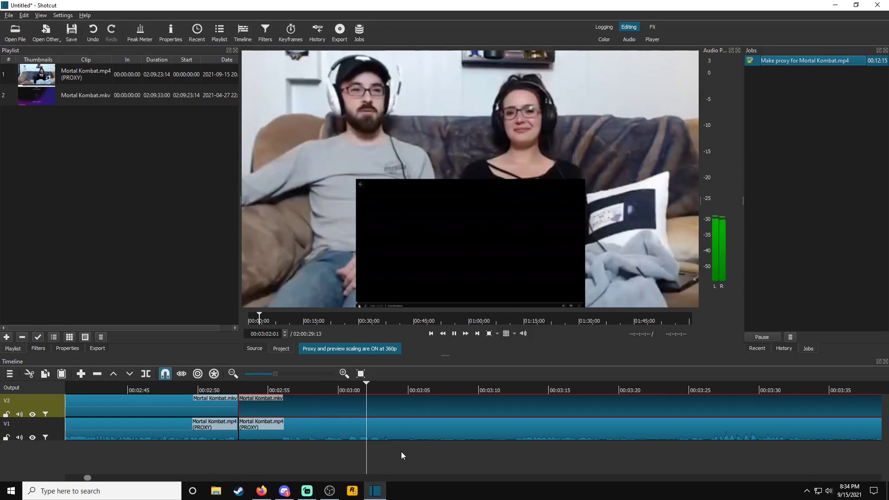
pyautogui.press('space')
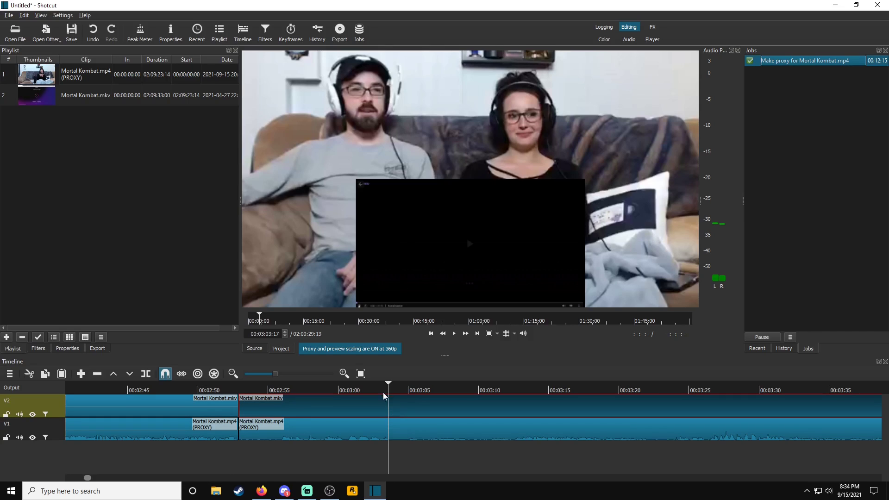
pyautogui.press('space')
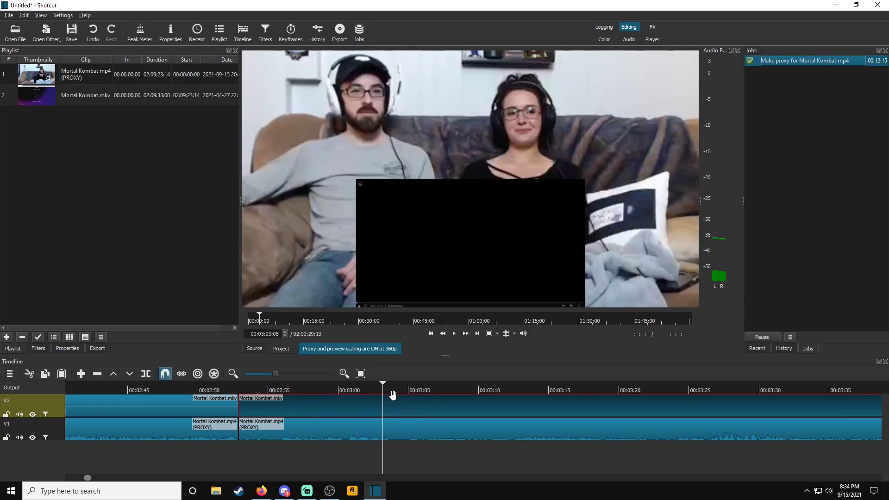
pyautogui.press('space')
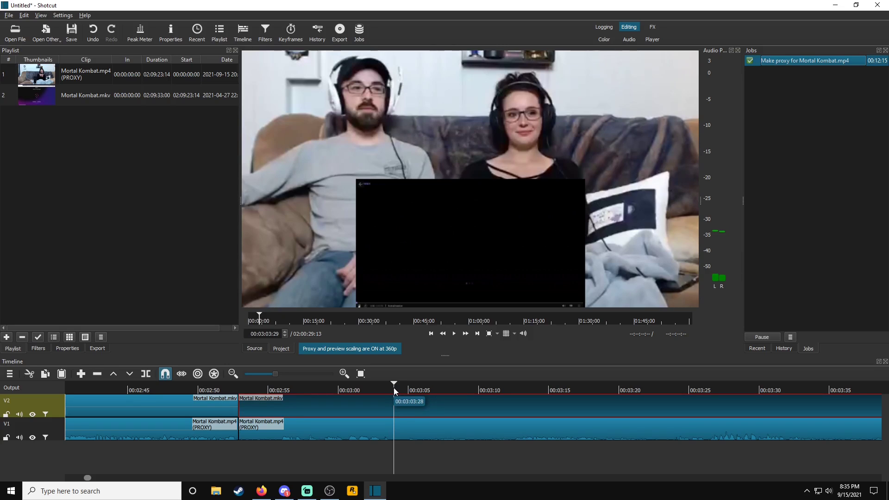
# - Switch to OBS Studio and Streamlabs OBS to check the running recording, and minimize both windows to return to Shotcut
pyautogui.click(330, 490)
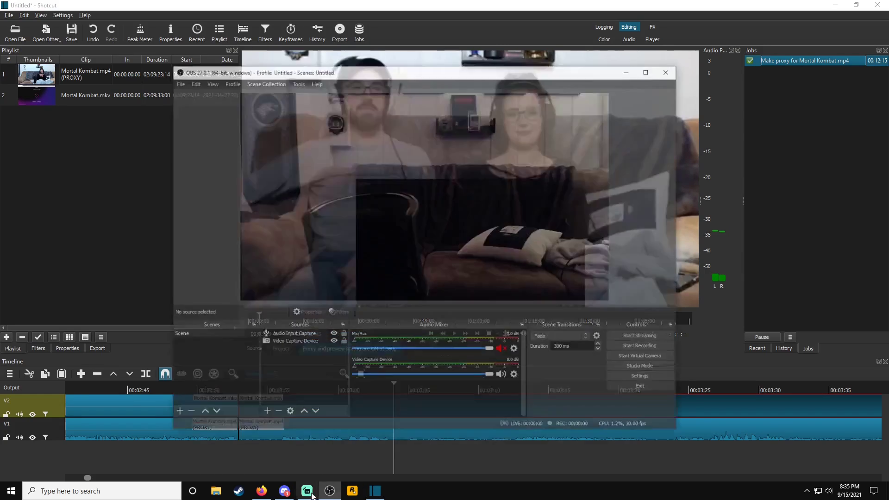
pyautogui.click(330, 490)
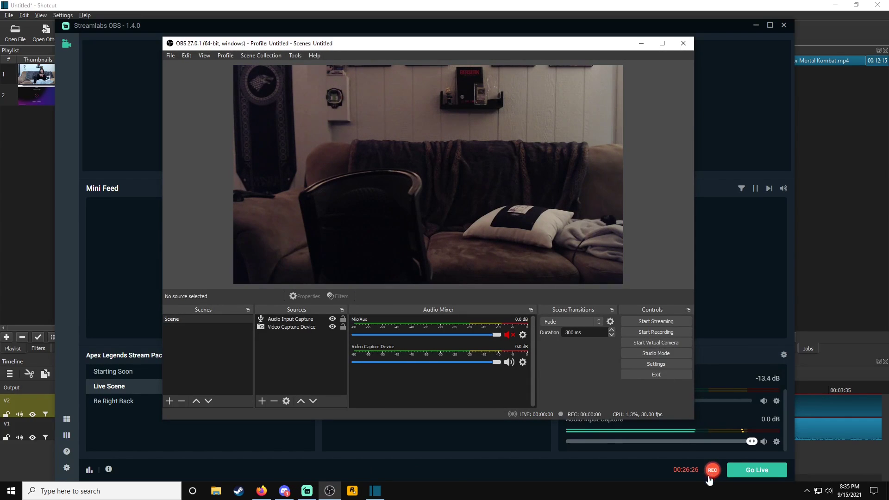
pyautogui.click(642, 45)
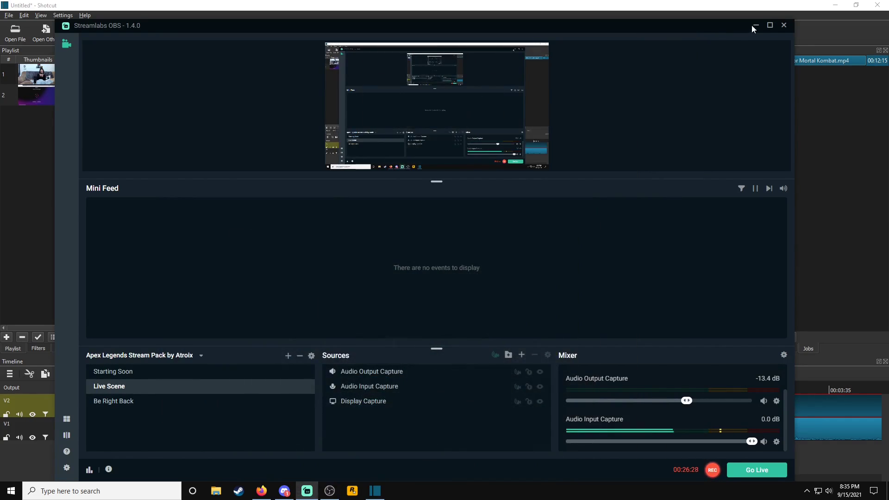
pyautogui.click(754, 25)
# - Split the V2 and V1 clips at 00:03:03:29 and play the footage around 00:03:26
pyautogui.click(404, 426)
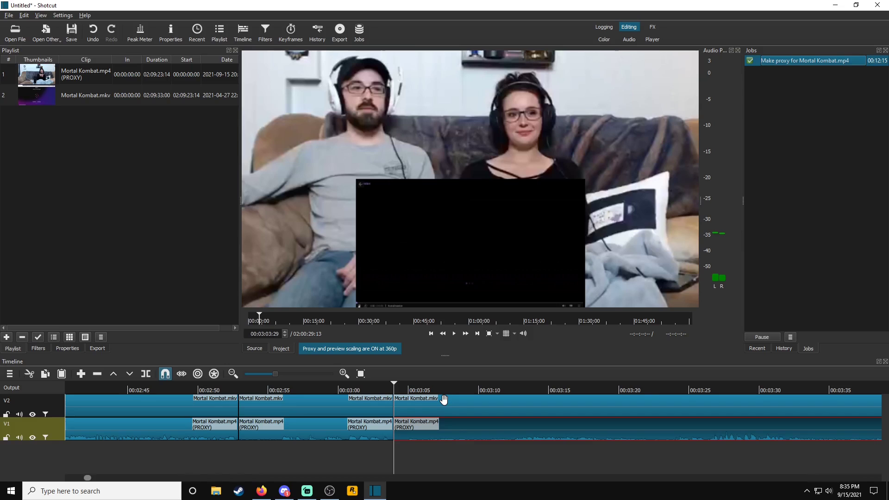
pyautogui.hscroll(3, 491, 399)
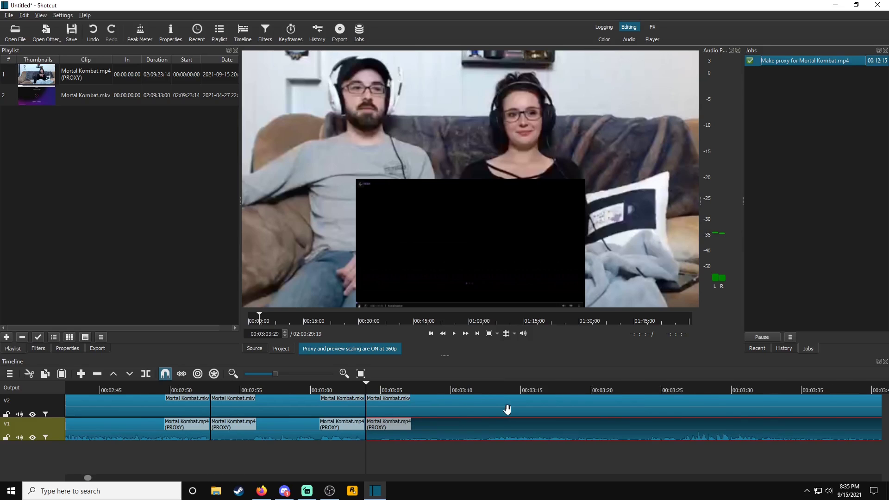
pyautogui.click(542, 396)
pyautogui.press('space')
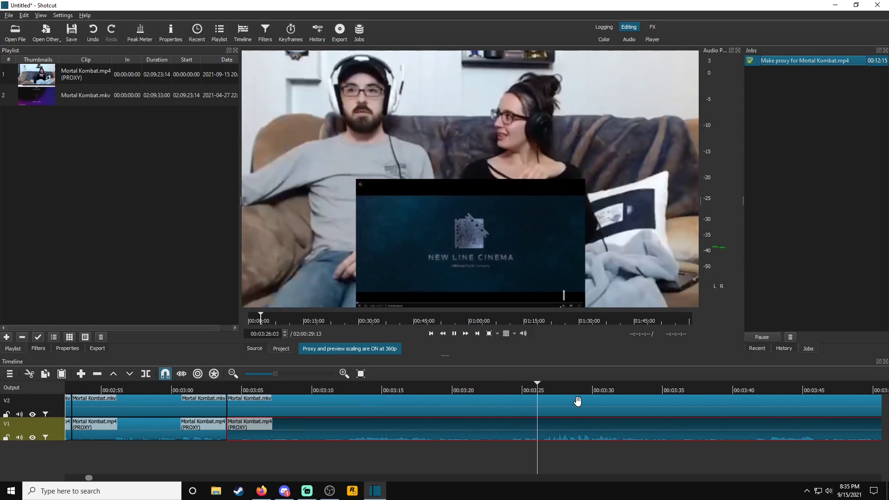
pyautogui.press('space')
pyautogui.hscroll(-3, 281, 462)
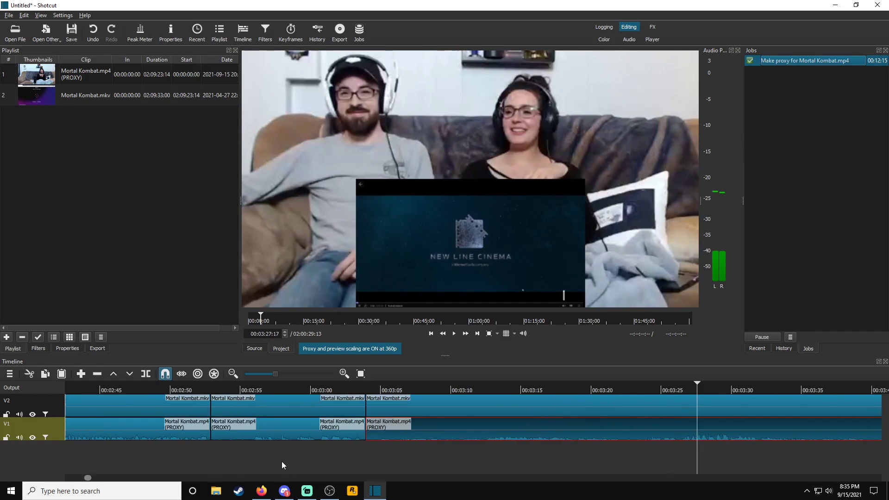
pyautogui.hscroll(-2, 282, 461)
pyautogui.scroll(1, 429, 469)
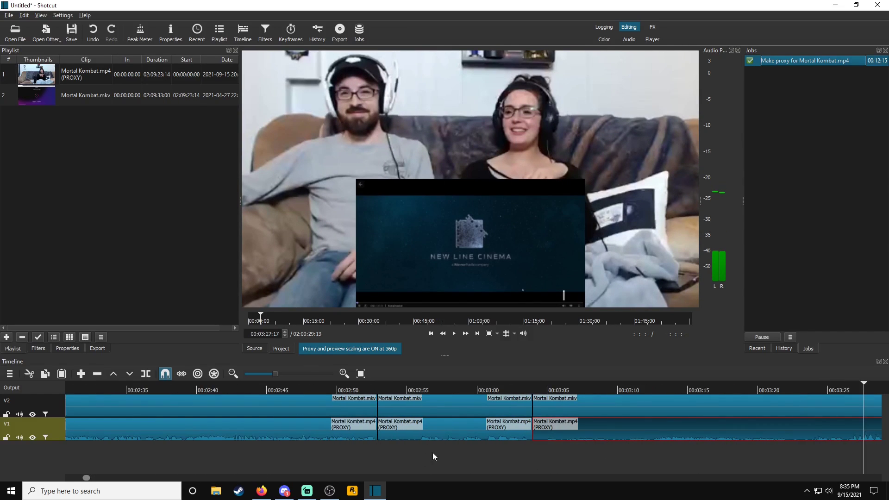
# - Ripple delete the V2 and V1 sections between the 00:02:52:27 and 00:03:03:29 cuts
pyautogui.click(438, 407)
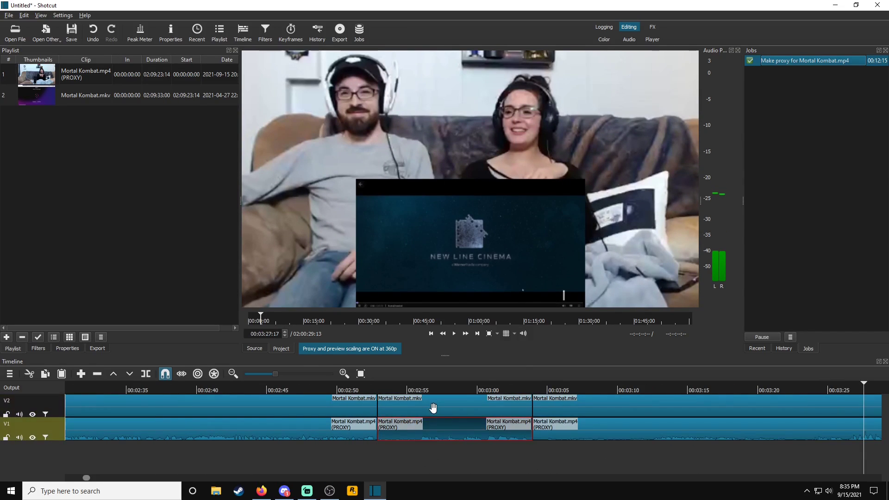
pyautogui.click(423, 423)
pyautogui.click(443, 413)
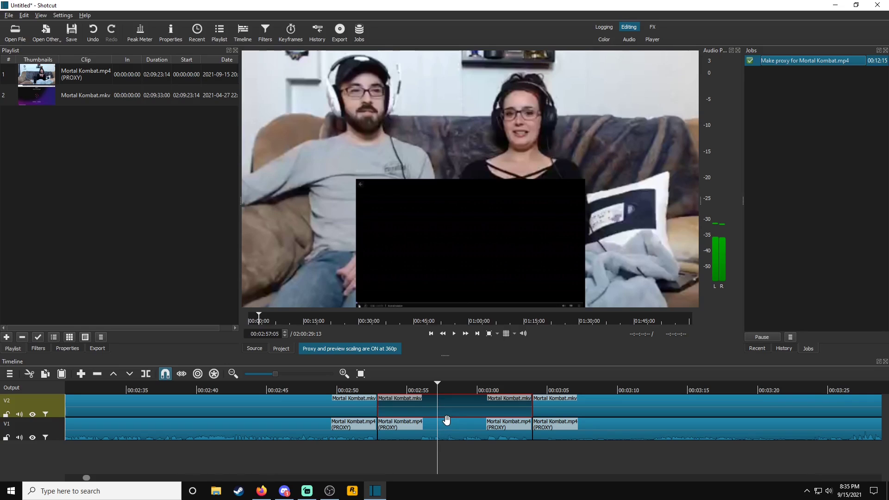
pyautogui.press('Delete')
pyautogui.click(417, 436)
pyautogui.press('Delete')
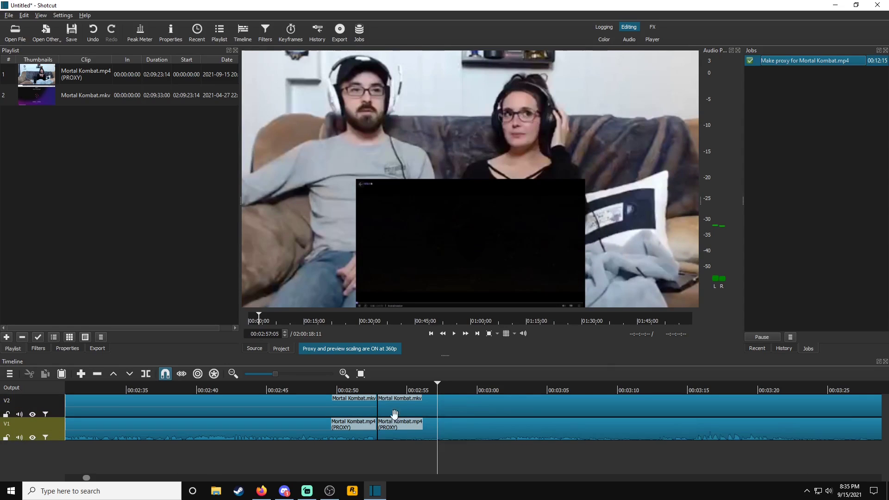
# - Lift the V2 screen-recording clip before the 00:02:52:27 cut, and play the webcam-only opening and the transition into the remaining clips
pyautogui.moveTo(375, 385); pyautogui.dragTo(352, 387)
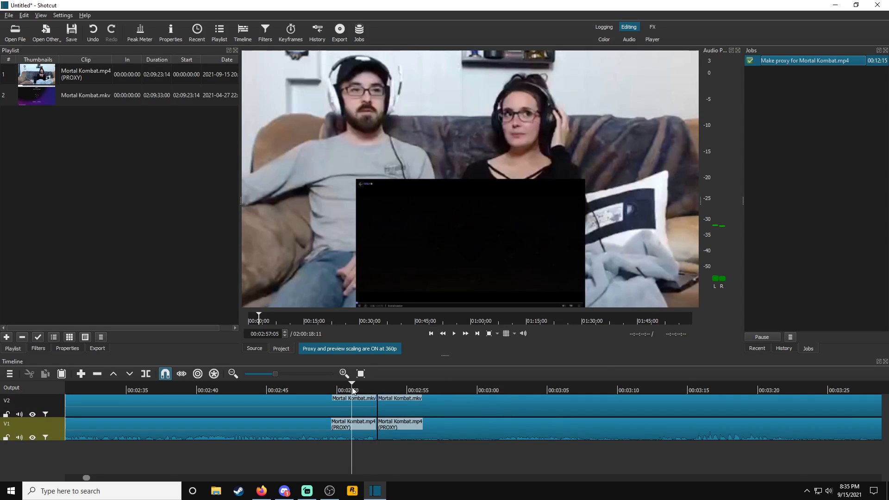
pyautogui.click(300, 409)
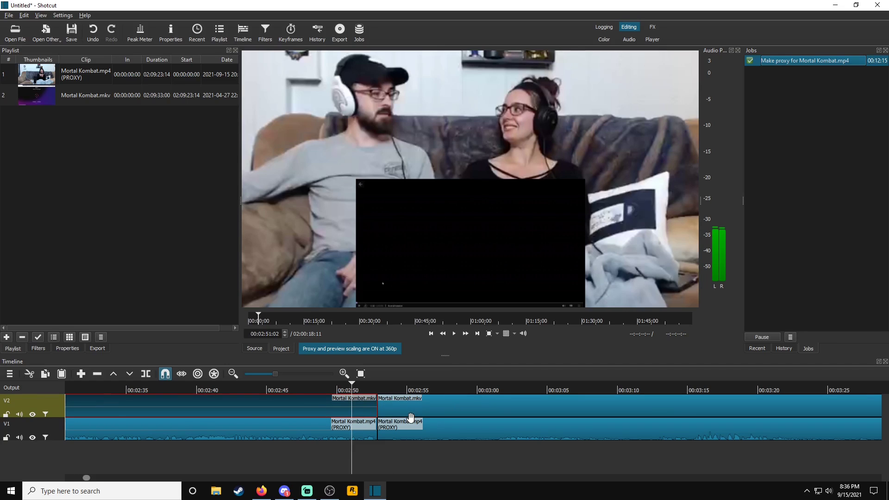
pyautogui.press('Delete')
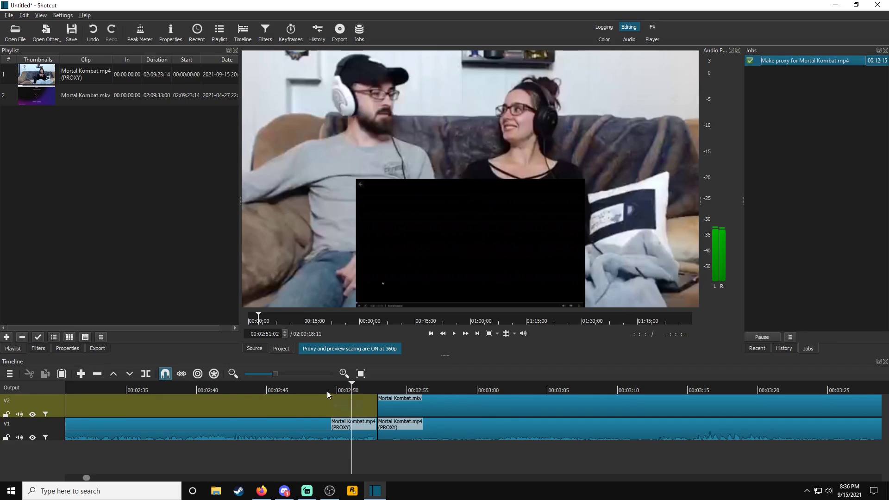
pyautogui.moveTo(327, 391); pyautogui.dragTo(226, 389)
pyautogui.press('space')
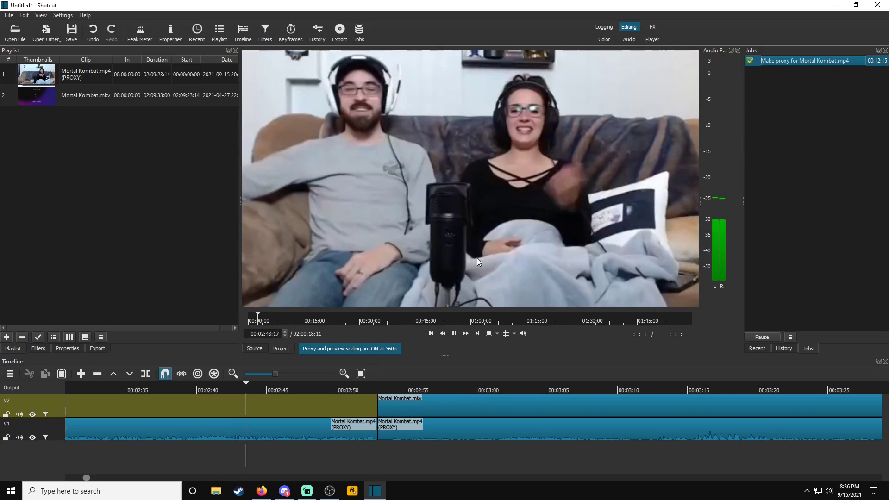
pyautogui.click(366, 391)
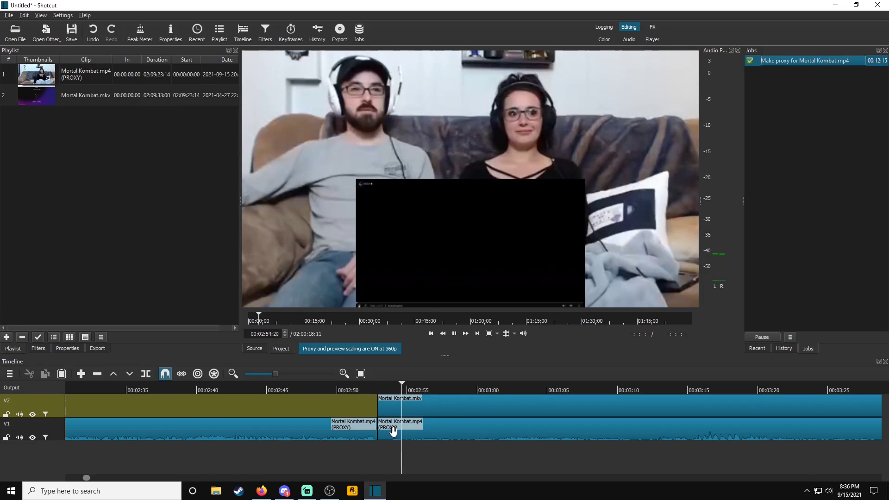
# - Examine the footage around 00:04:00 and 00:03:49:29 and the V2 and V1 waveforms leading up to it
pyautogui.press('pagedown')
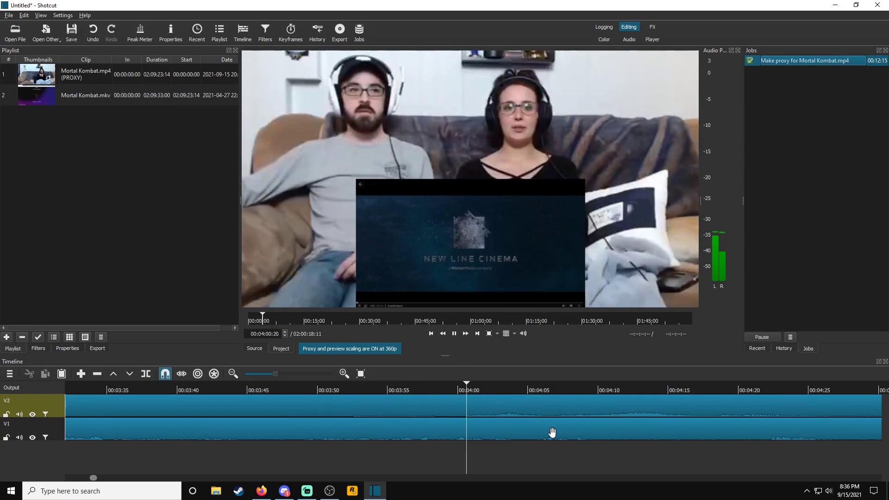
pyautogui.press('space')
pyautogui.scroll(5, 437, 451)
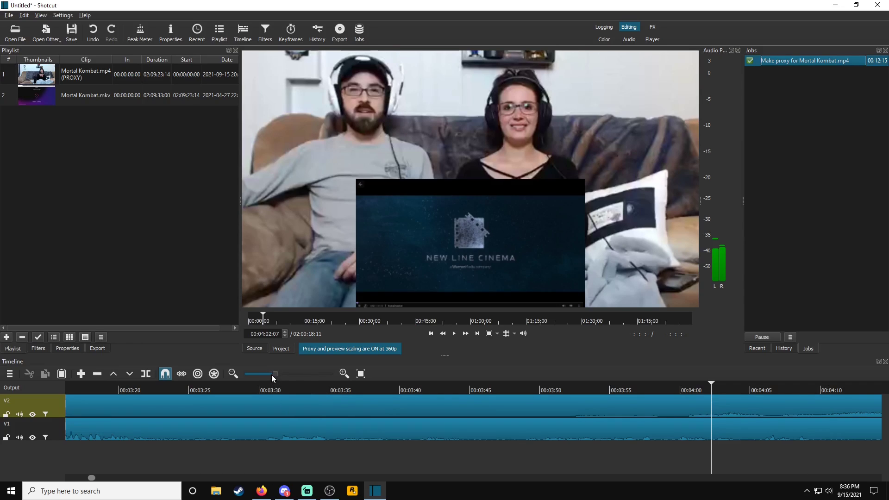
pyautogui.scroll(-1, 271, 376)
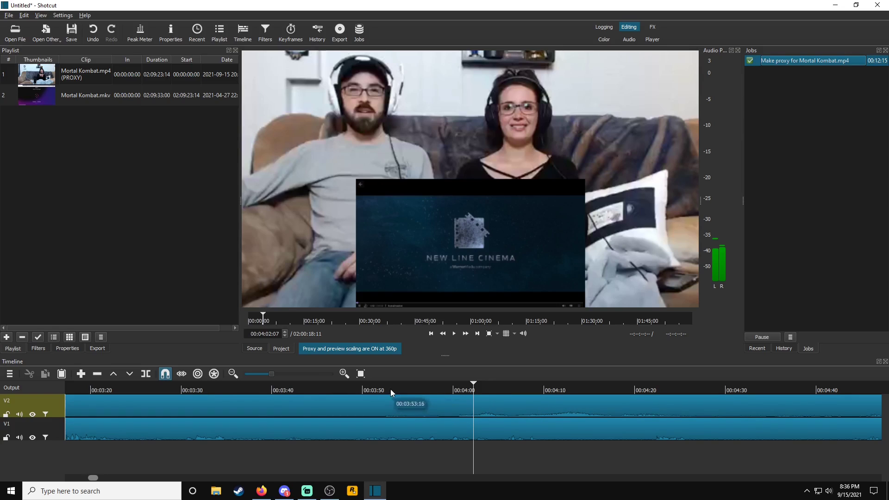
pyautogui.click(363, 389)
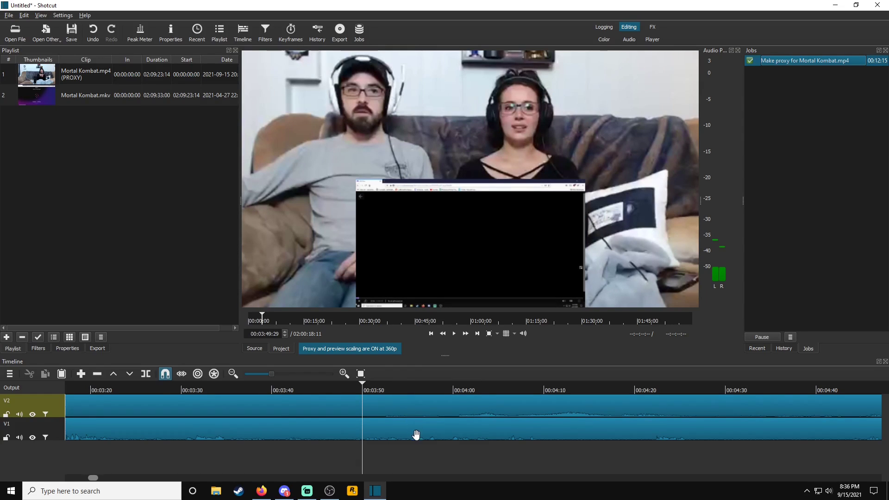
pyautogui.hscroll(-2, 269, 456)
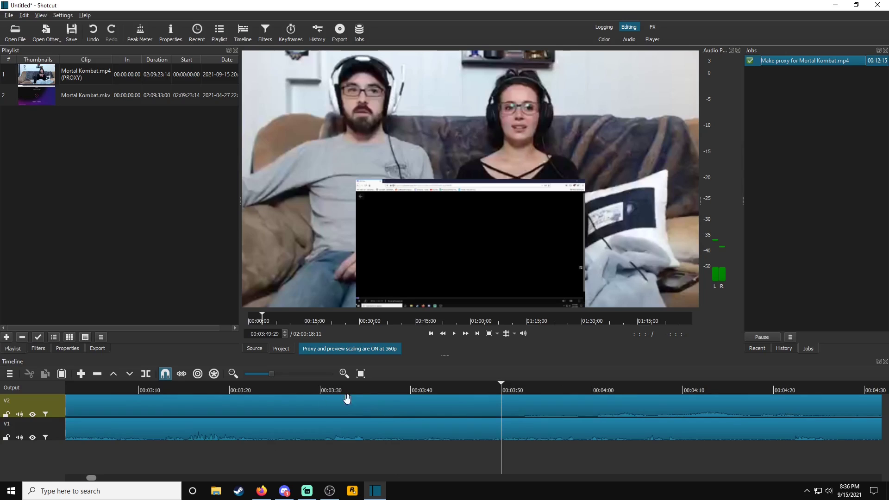
pyautogui.hscroll(-1, 324, 465)
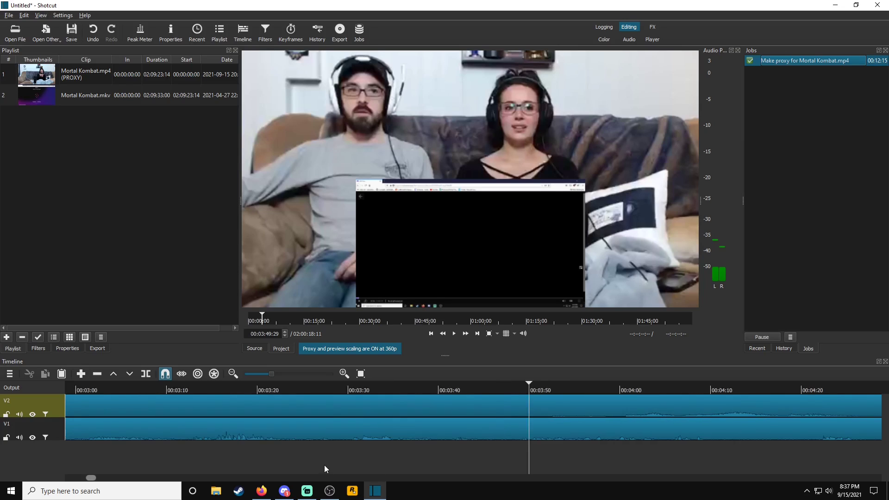
# - Examine the footage around 01:42:05:00 to locate where the movie ends
pyautogui.click(251, 374)
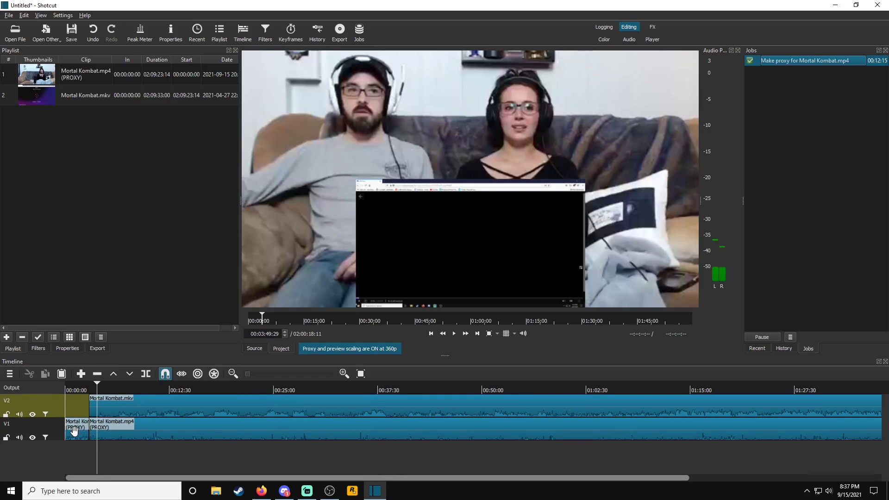
pyautogui.press('space')
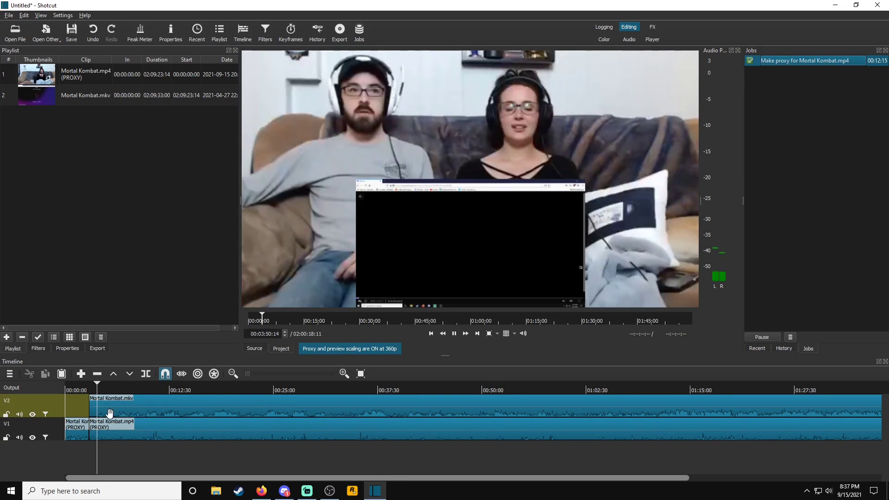
pyautogui.press('space')
pyautogui.moveTo(201, 478); pyautogui.dragTo(420, 490)
pyautogui.click(665, 390)
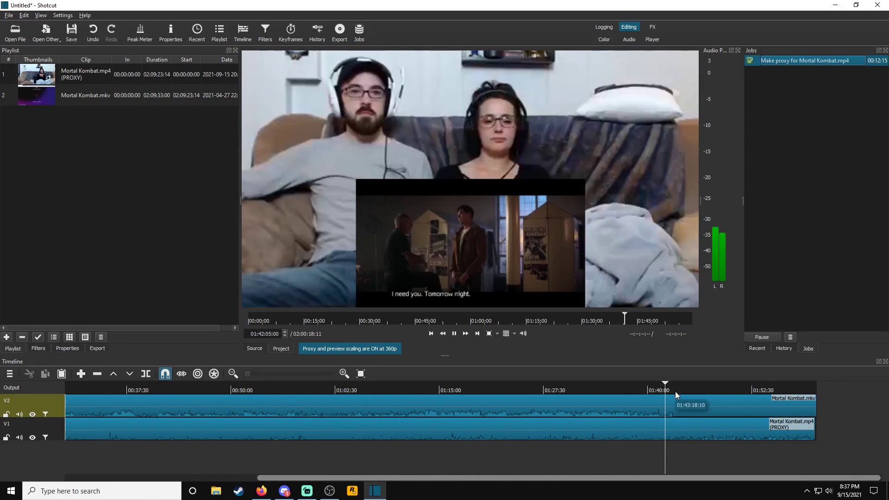
pyautogui.press('space')
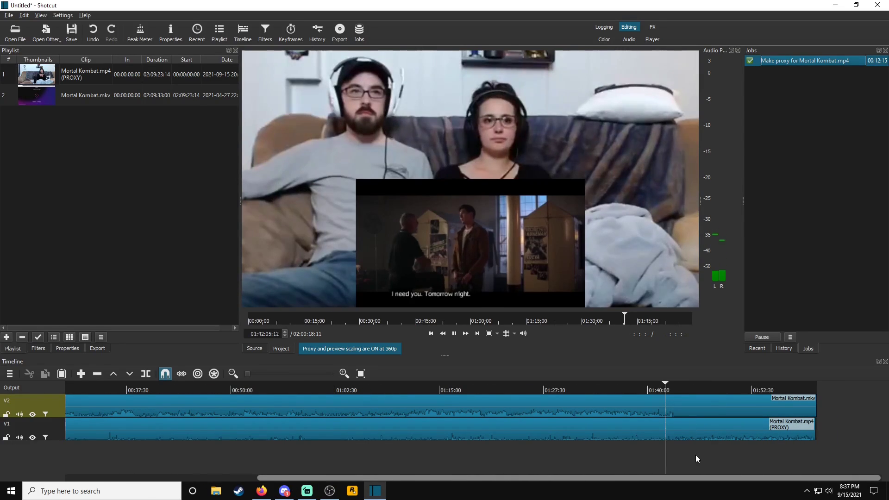
# - Split the V2 screen-recording clip at 01:43:11:20, where the desktop shows after the movie, and delete the V2 section after the cut
pyautogui.click(671, 390)
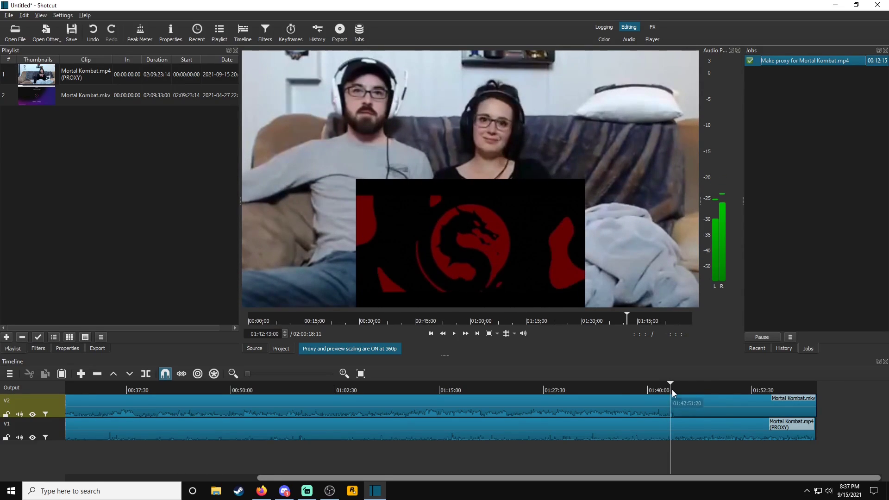
pyautogui.click(673, 390)
pyautogui.click(675, 390)
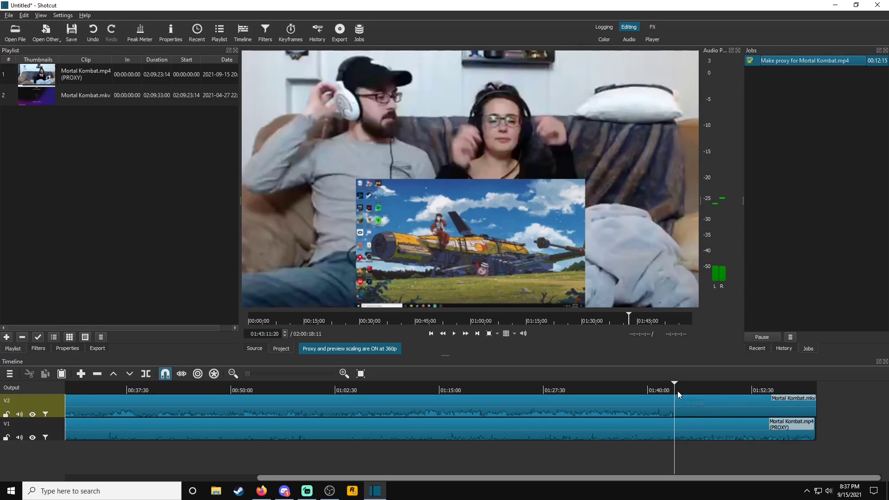
pyautogui.click(678, 408)
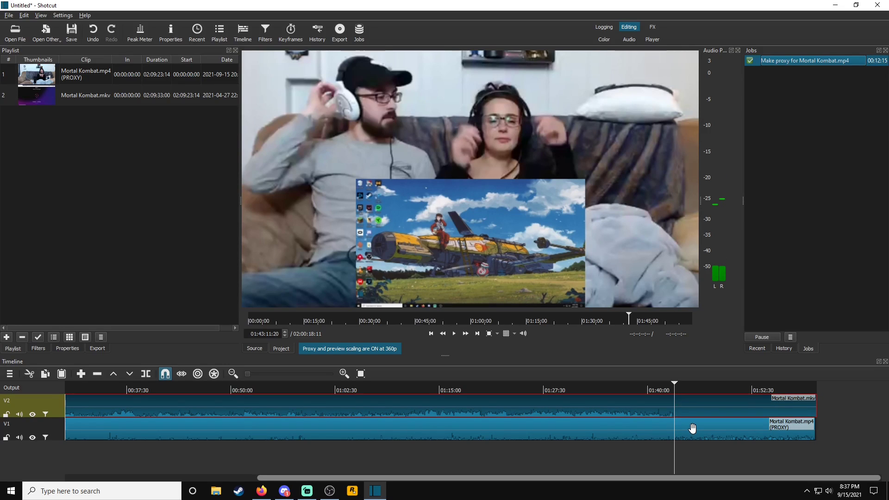
pyautogui.press('s')
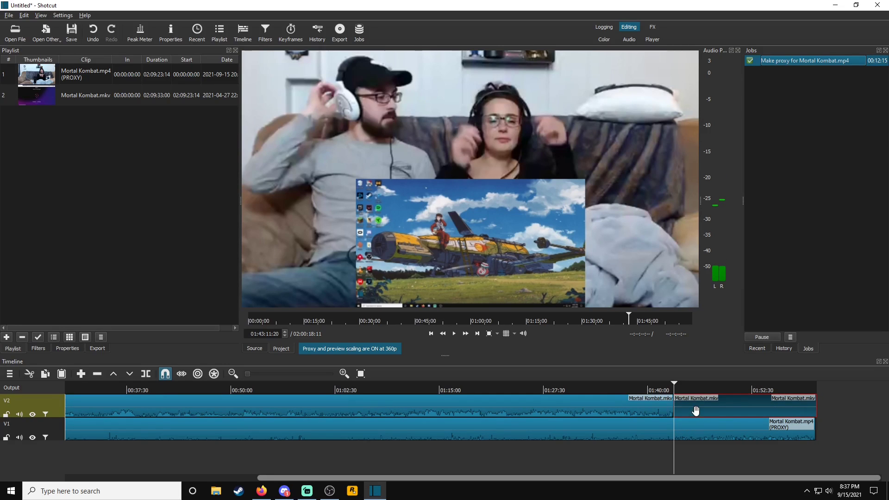
pyautogui.press('Delete')
# - Play the end of the movie around 01:42:52 and the webcam-only closing talk around 01:45:41
pyautogui.click(673, 390)
pyautogui.press('space')
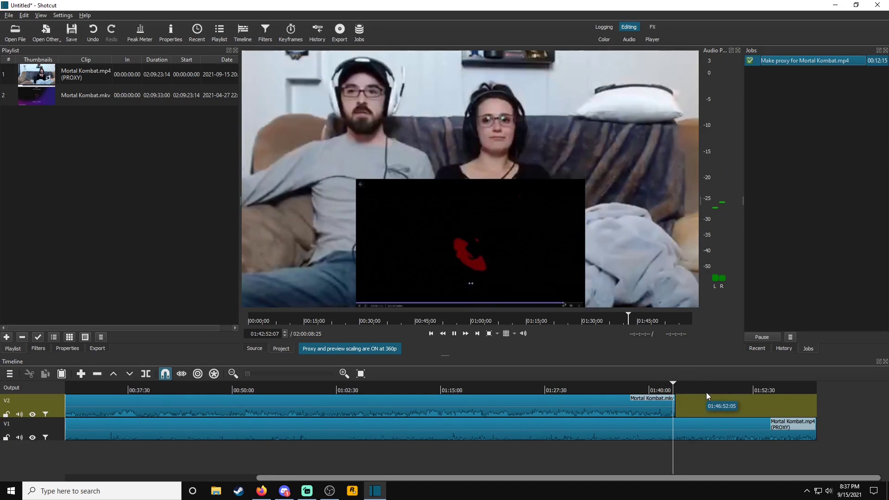
pyautogui.click(696, 390)
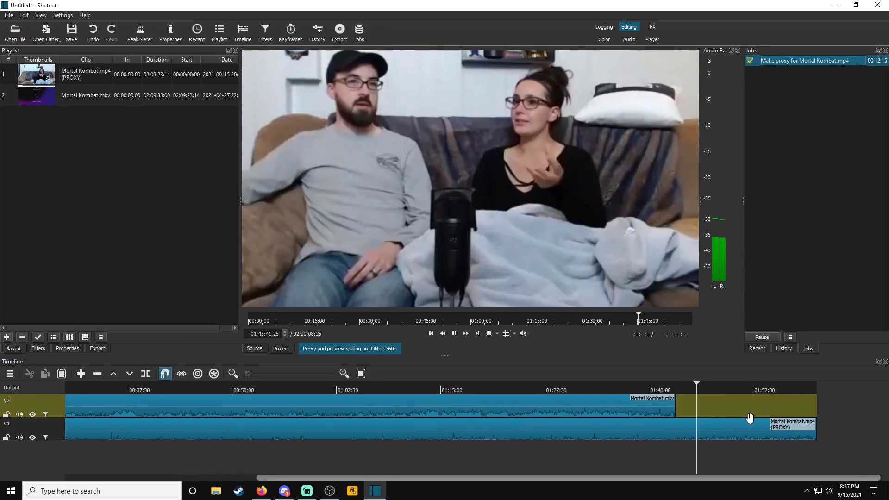
pyautogui.press('space')
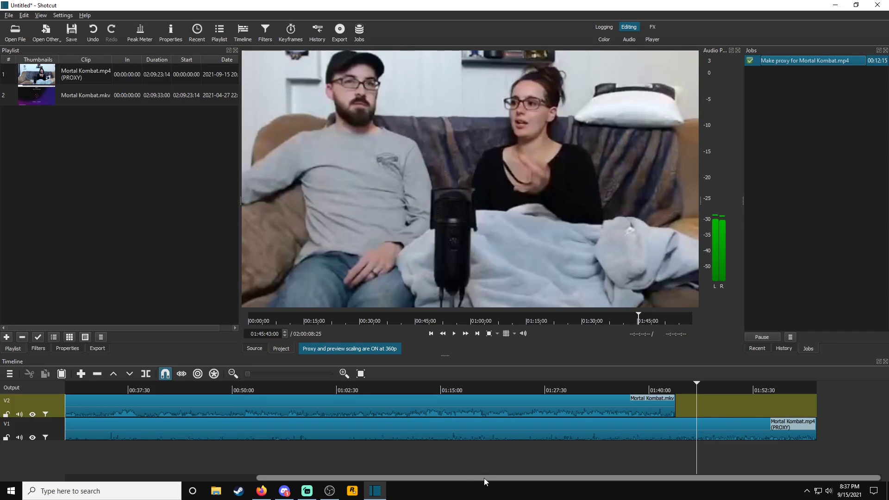
pyautogui.moveTo(485, 477); pyautogui.dragTo(347, 478)
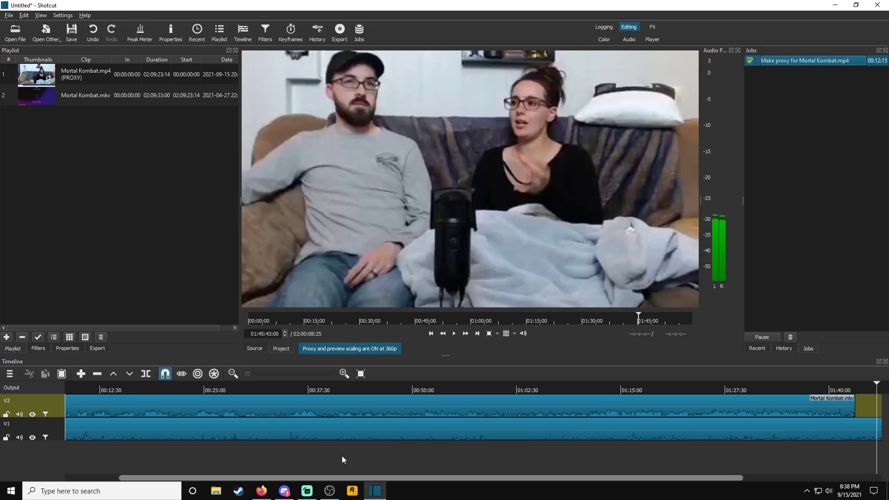
# - Switch to Patreon in Firefox, open the feed of posts from subscribed creators and look over the list of supported creators
pyautogui.click(262, 490)
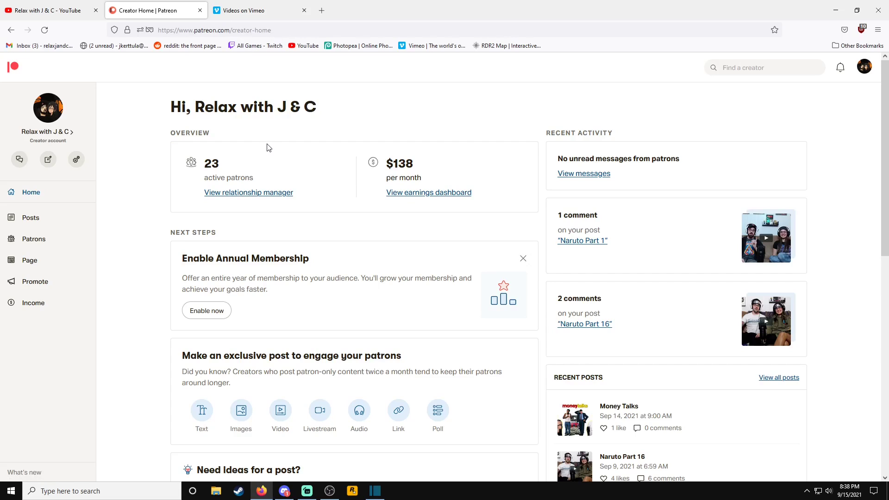
pyautogui.click(870, 68)
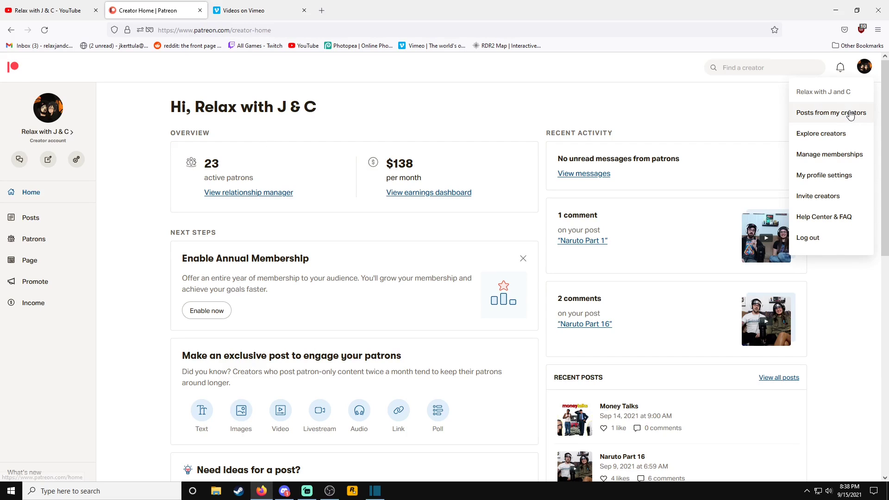
pyautogui.click(844, 134)
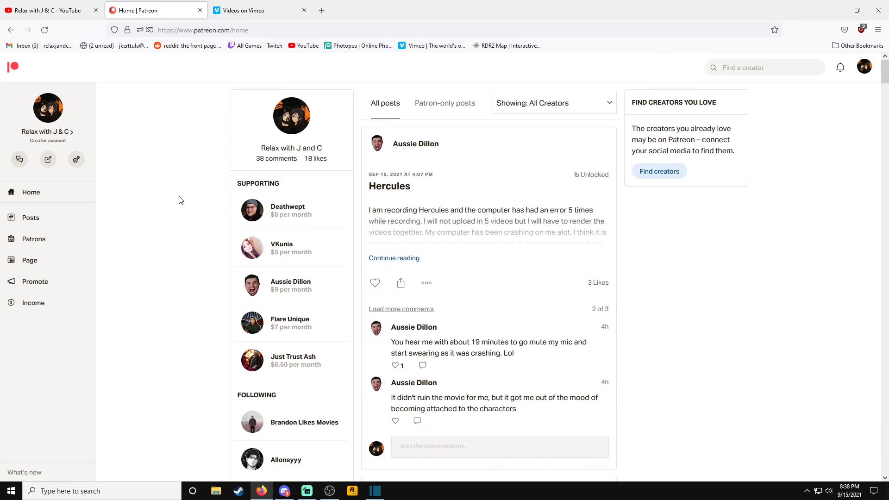
pyautogui.scroll(-1, 180, 211)
pyautogui.scroll(-1, 160, 222)
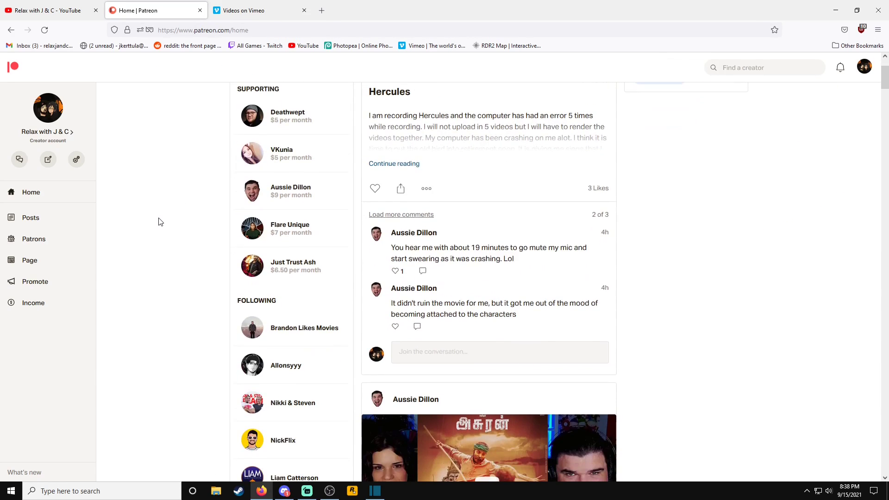
pyautogui.scroll(1, 171, 252)
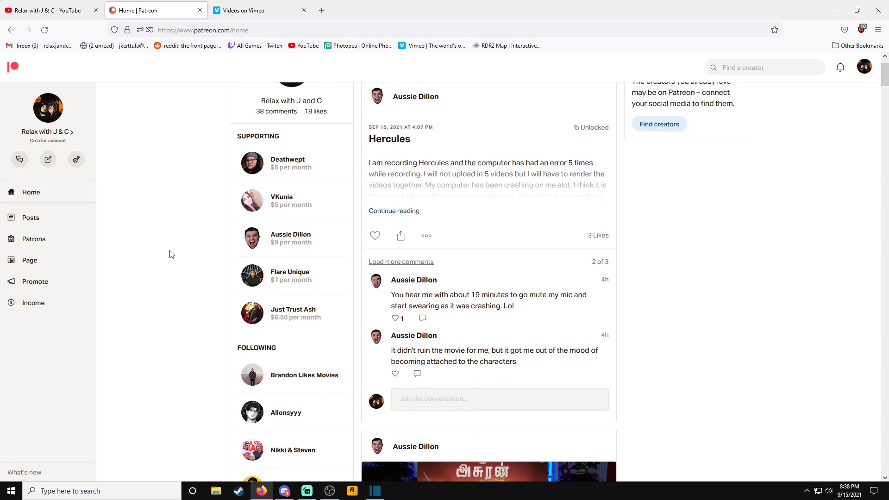
# - Open Deathwept's creator page and find the unlocked post "Fairy Tail Episode 5 (Eugenie Award Request)"
pyautogui.click(255, 166)
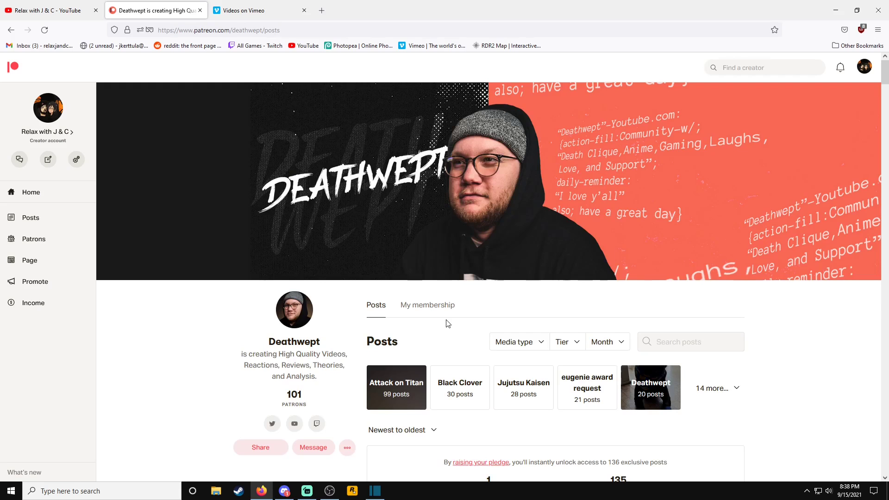
pyautogui.scroll(-5, 445, 324)
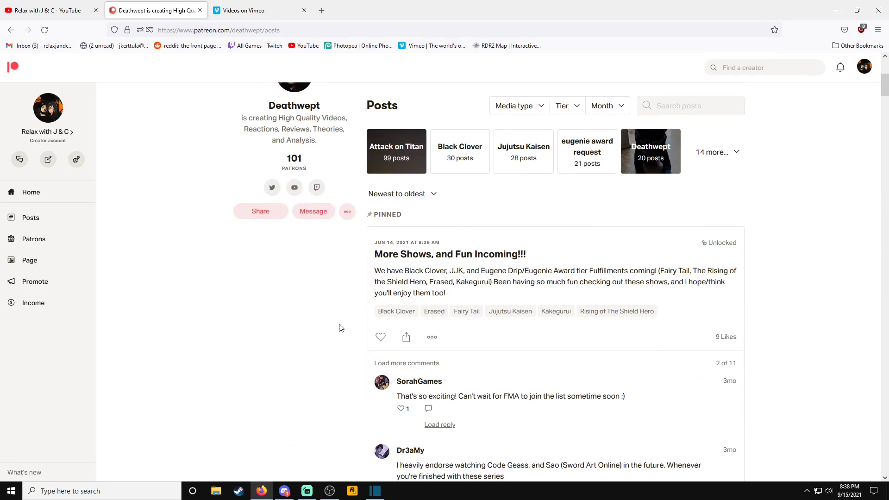
pyautogui.scroll(-12, 340, 328)
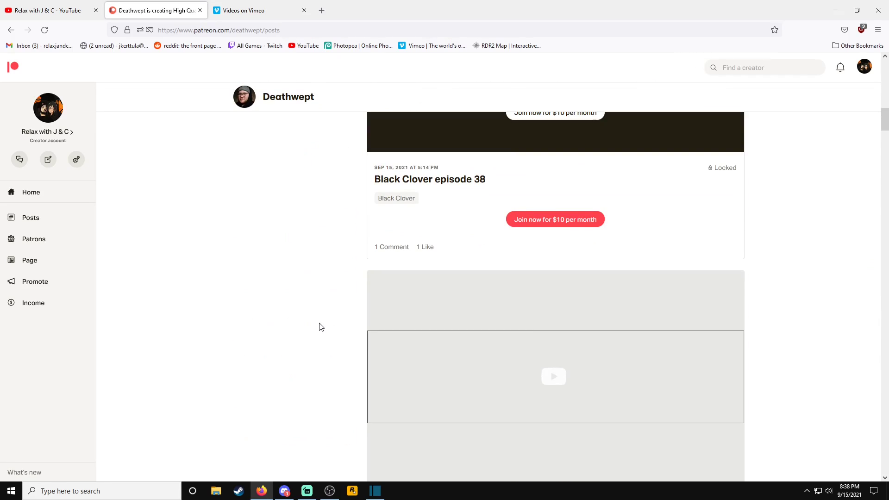
pyautogui.scroll(-6, 320, 327)
pyautogui.scroll(5, 315, 327)
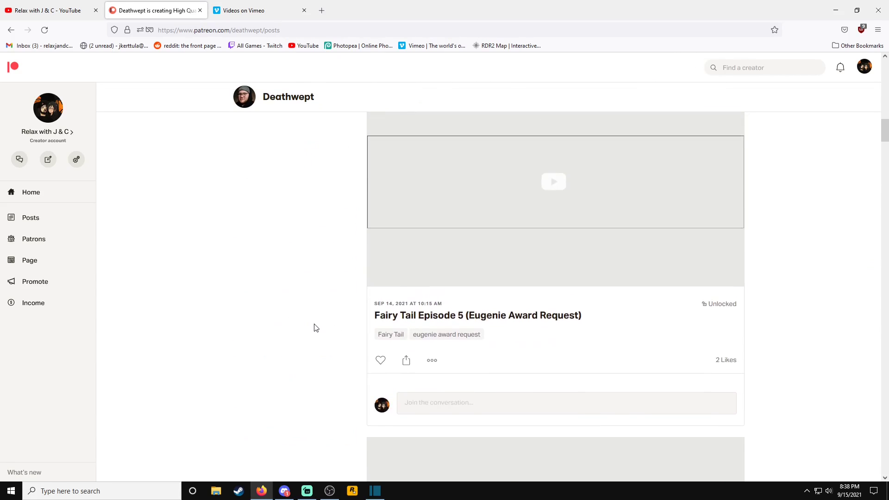
pyautogui.scroll(-7, 308, 333)
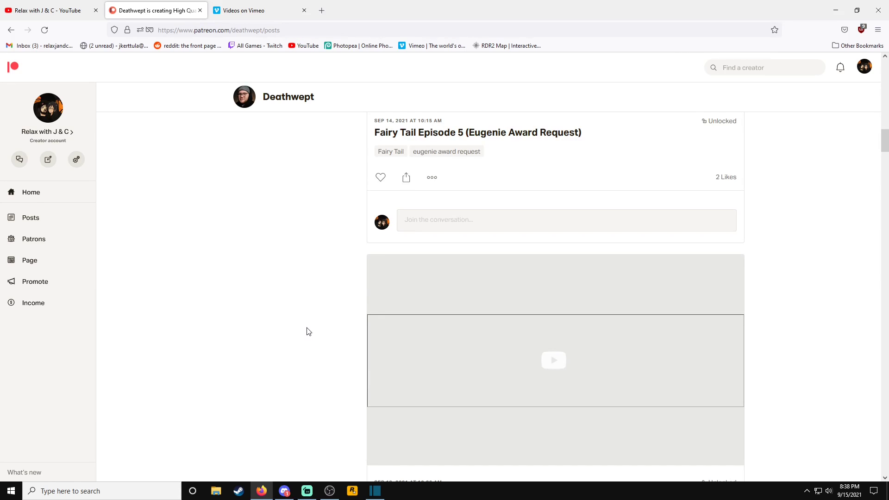
pyautogui.scroll(7, 305, 333)
pyautogui.scroll(-3, 324, 327)
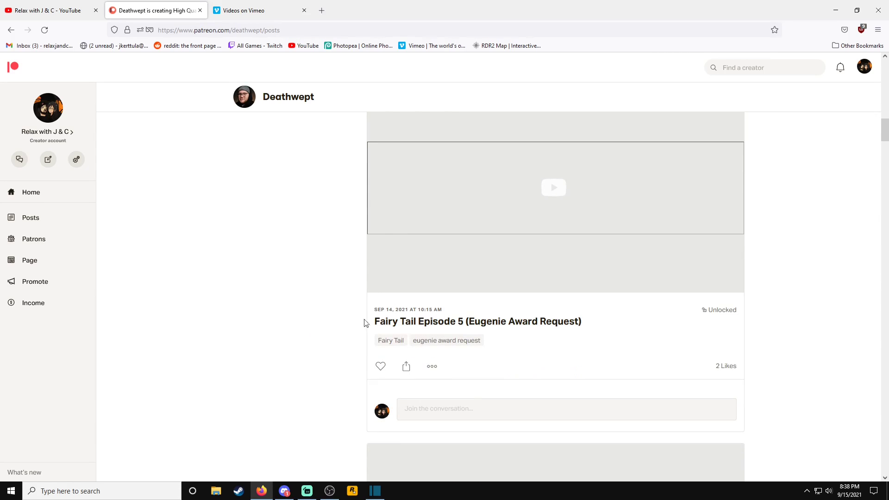
# - Play the Fairy Tail Episode 5 reaction video to view how the show is laid out beside the webcam
pyautogui.click(554, 189)
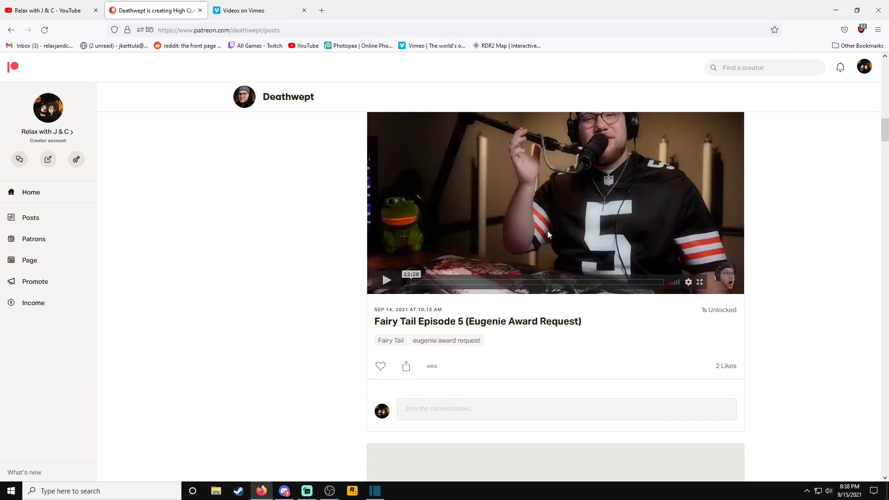
pyautogui.scroll(4, 503, 302)
pyautogui.scroll(-1, 501, 327)
pyautogui.scroll(-1, 501, 327)
pyautogui.click(501, 327)
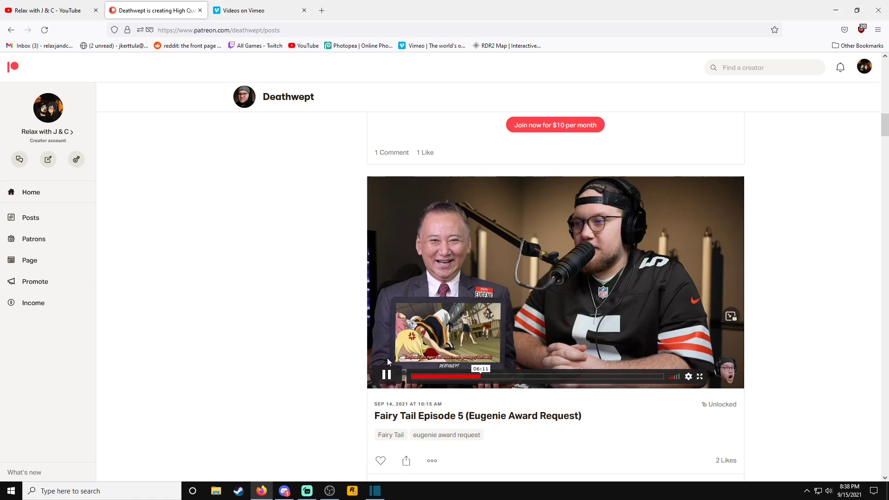
# - Return to the creator home and open the Relax with J & C public Patreon page
pyautogui.scroll(15, 227, 232)
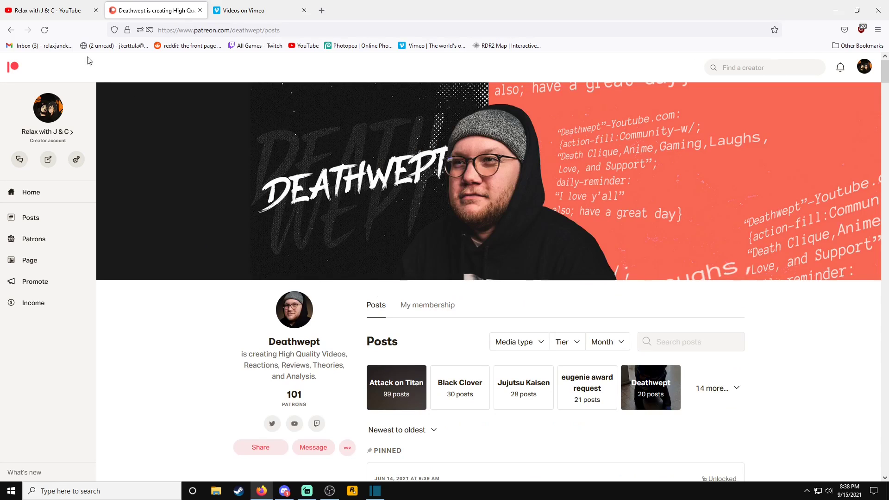
pyautogui.click(13, 66)
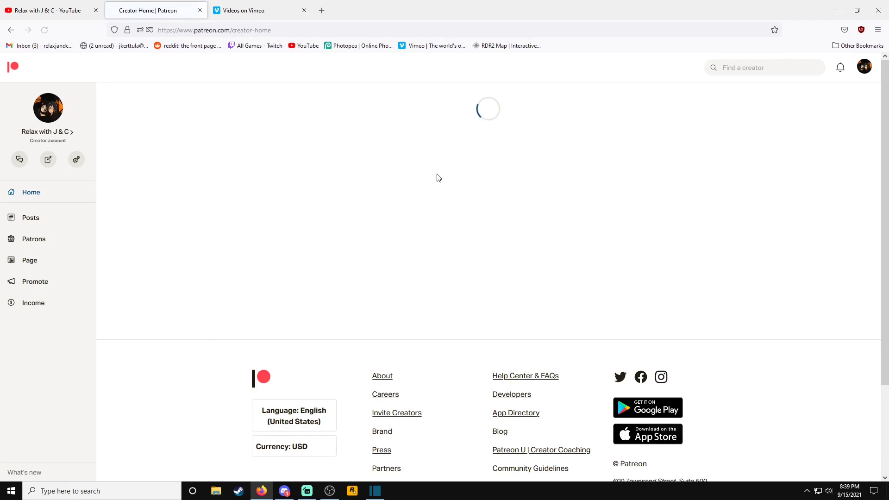
pyautogui.click(41, 222)
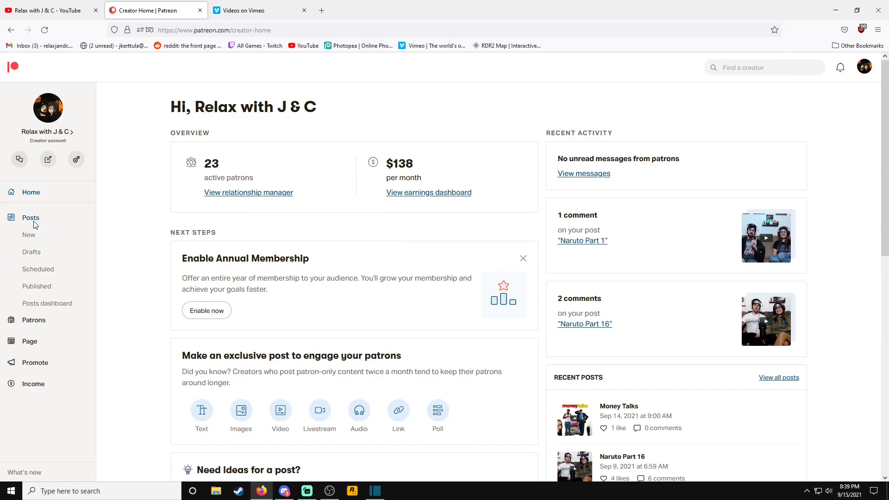
pyautogui.click(72, 250)
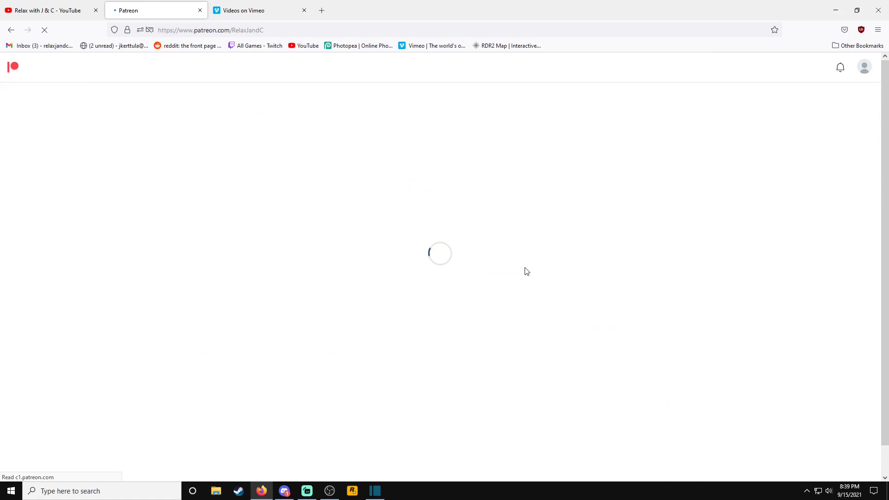
# - Look through the Relax with J & C posts, including the Money Talks and Naruto Part 16 reactions and the pinned list
pyautogui.scroll(-5, 315, 324)
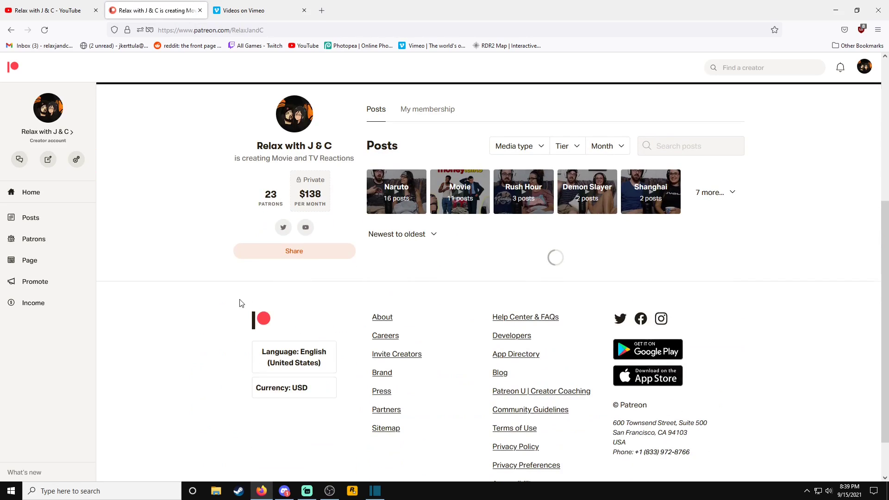
pyautogui.scroll(-8, 262, 314)
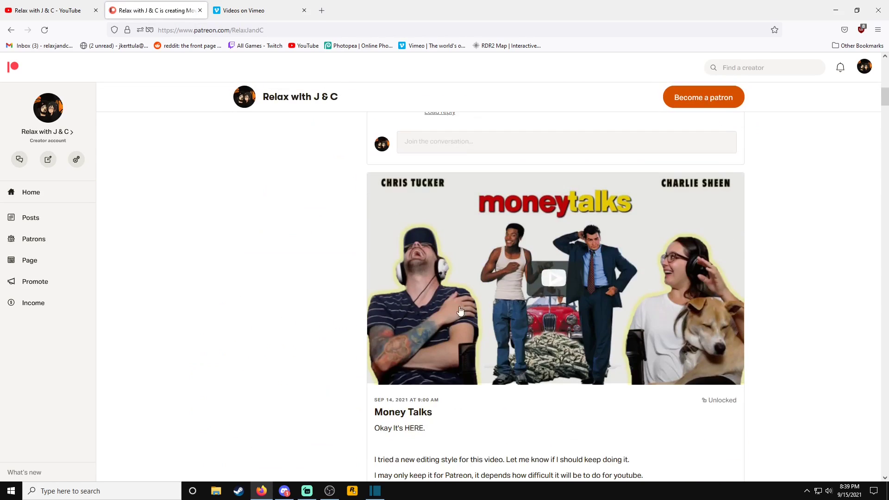
pyautogui.scroll(-14, 417, 301)
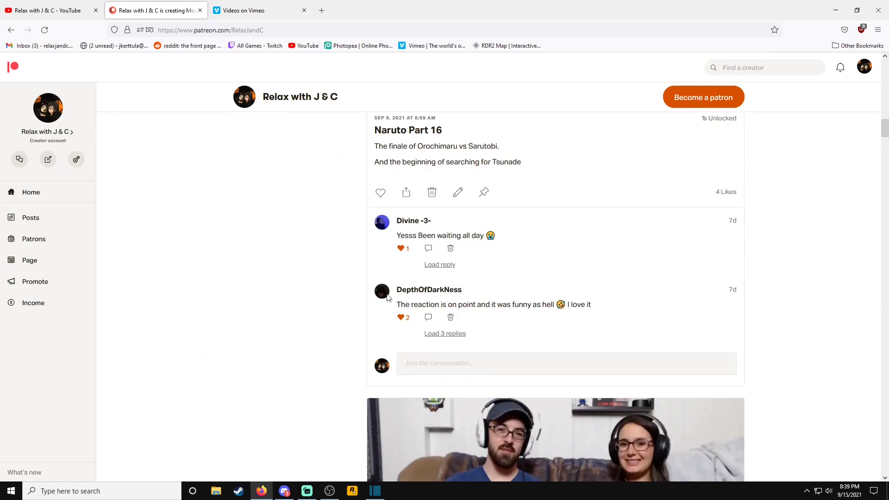
pyautogui.scroll(-9, 388, 297)
pyautogui.scroll(-3, 348, 270)
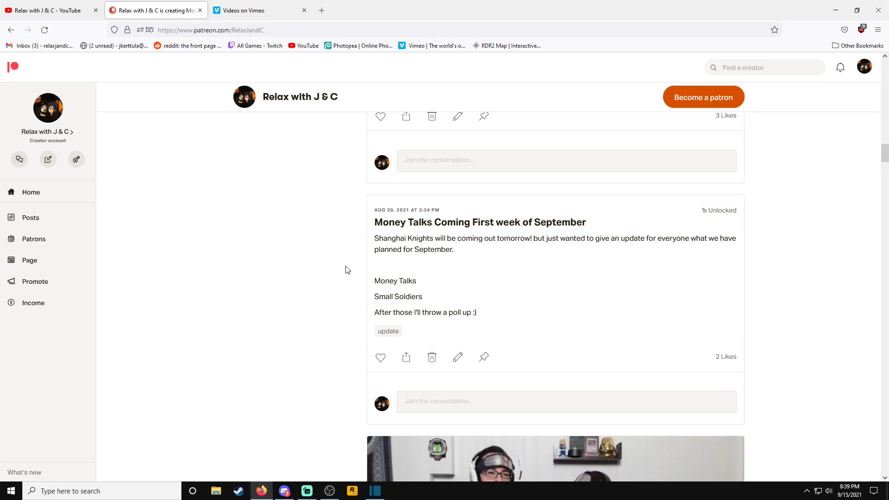
pyautogui.scroll(20, 324, 295)
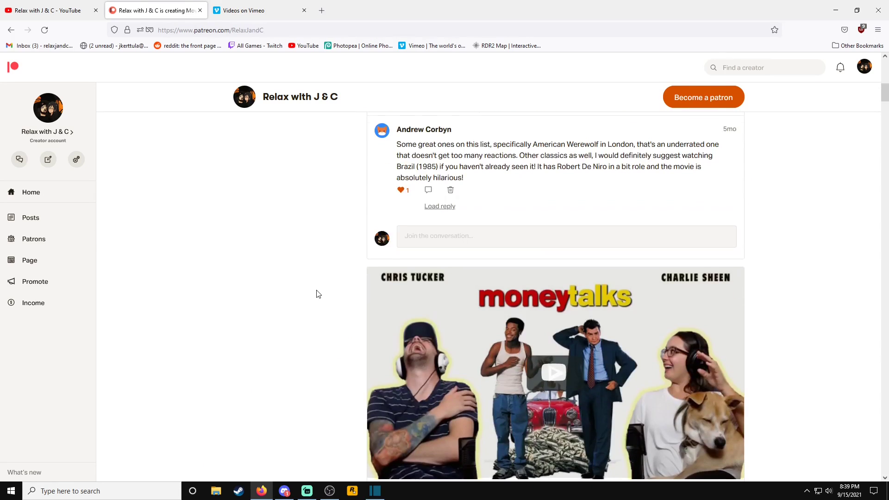
pyautogui.scroll(4, 317, 295)
pyautogui.scroll(-5, 317, 315)
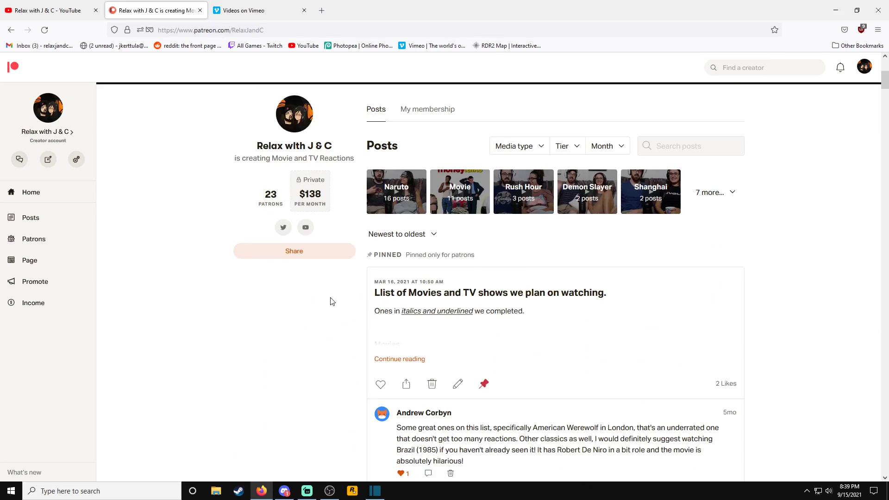
# - Start a new Patreon post of the Video type and look over its Vimeo upload, schedule and audience options
pyautogui.click(28, 217)
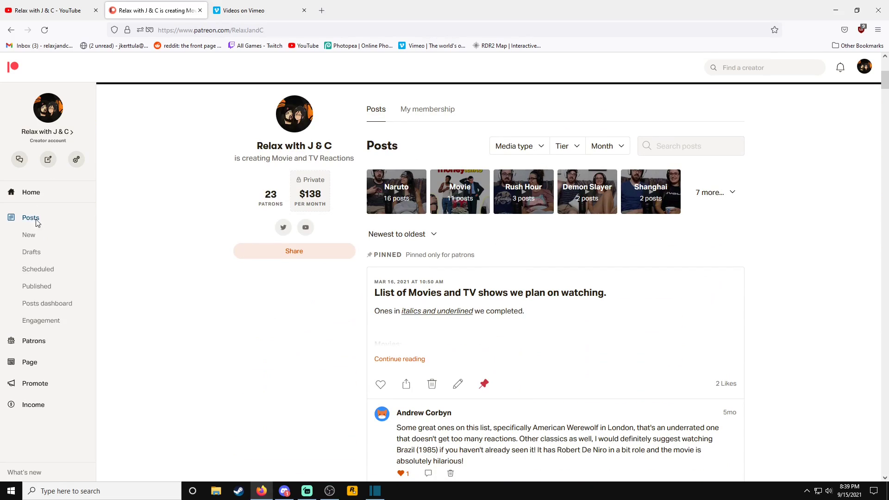
pyautogui.click(51, 235)
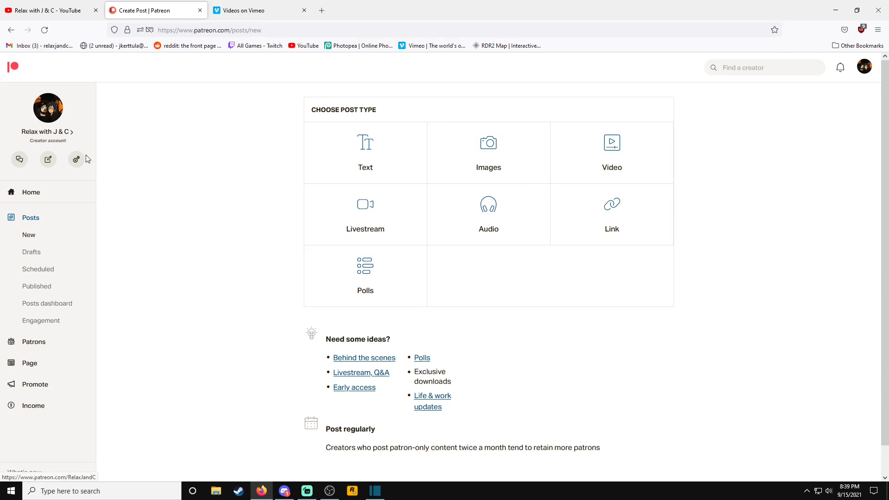
pyautogui.click(609, 167)
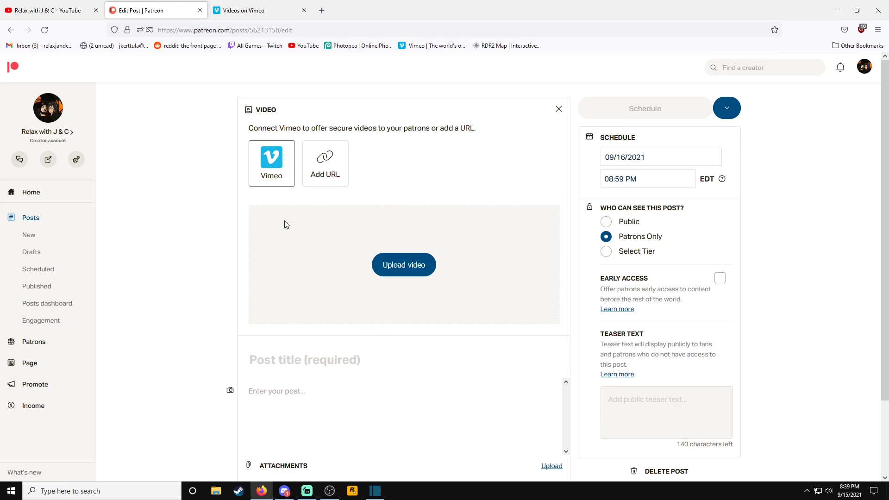
pyautogui.scroll(-1, 220, 256)
pyautogui.scroll(1, 221, 258)
# - Switch to Vimeo and open the Money Talks video from the recent videos
pyautogui.click(262, 12)
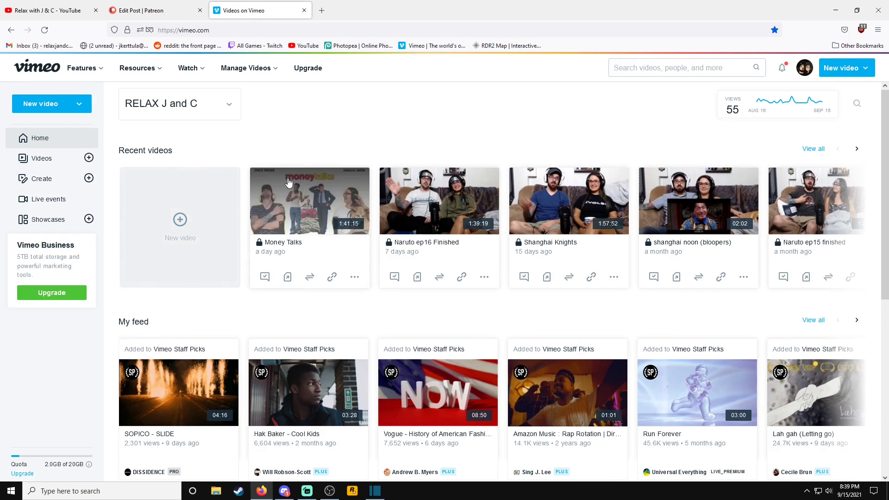
pyautogui.scroll(-1, 401, 142)
pyautogui.scroll(1, 340, 198)
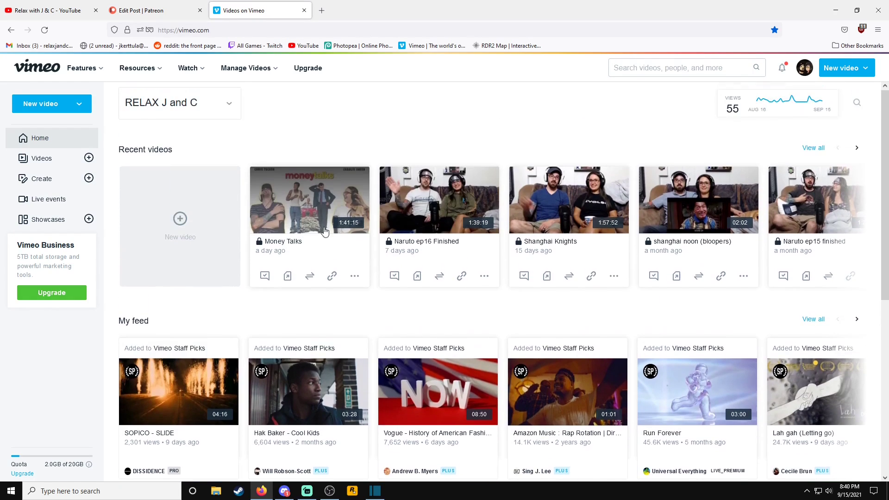
pyautogui.click(309, 216)
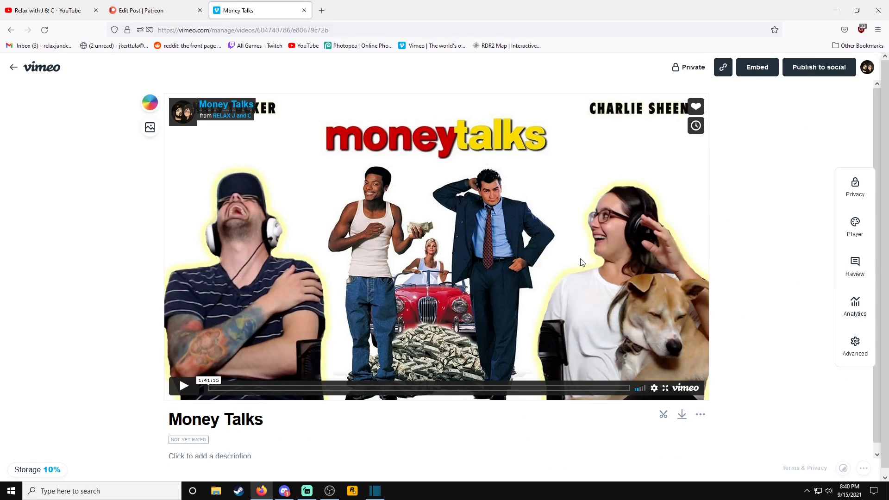
# - Open the Money Talks video's privacy settings and examine the link access options and the allowed embed domains
pyautogui.click(855, 185)
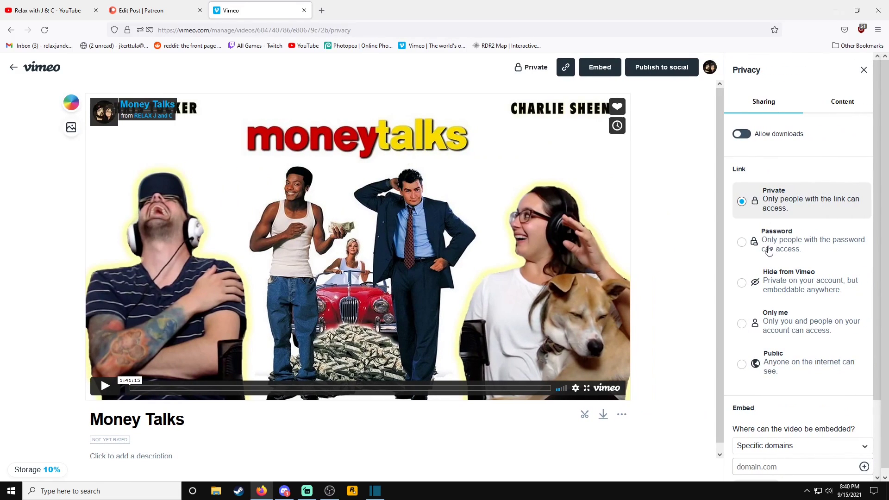
pyautogui.scroll(-1, 766, 252)
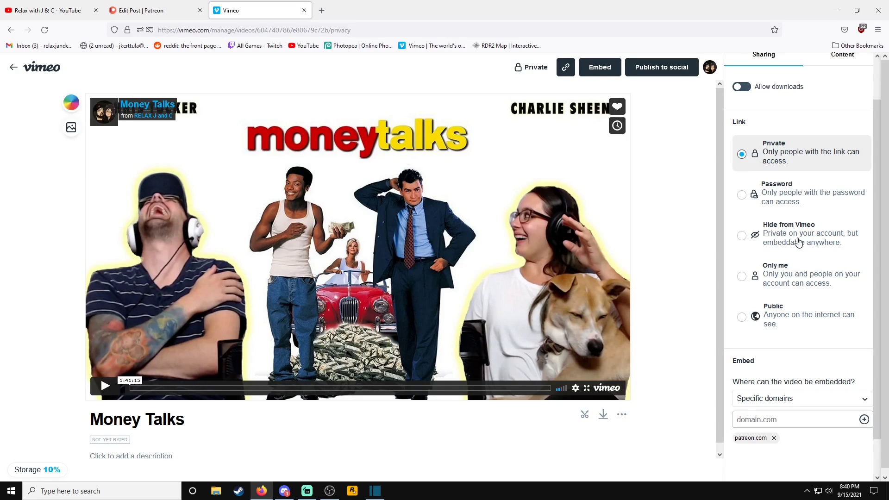
pyautogui.scroll(-1, 796, 360)
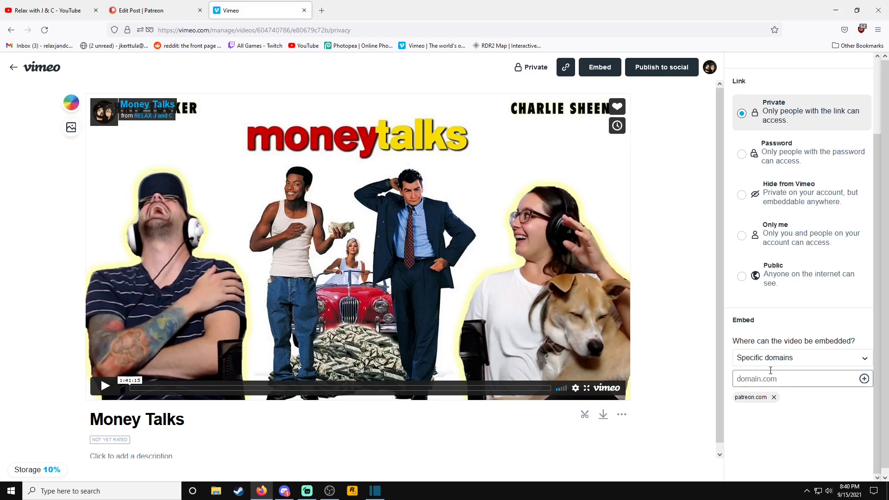
pyautogui.scroll(2, 773, 369)
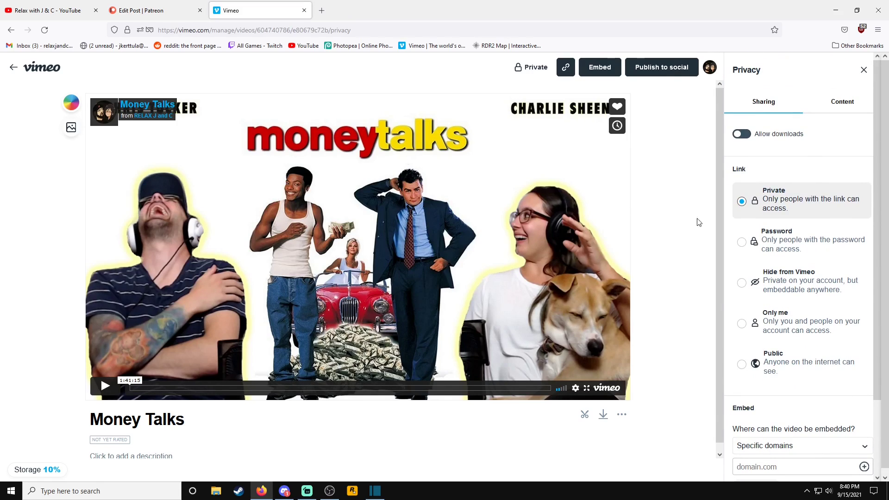
pyautogui.scroll(-1, 778, 357)
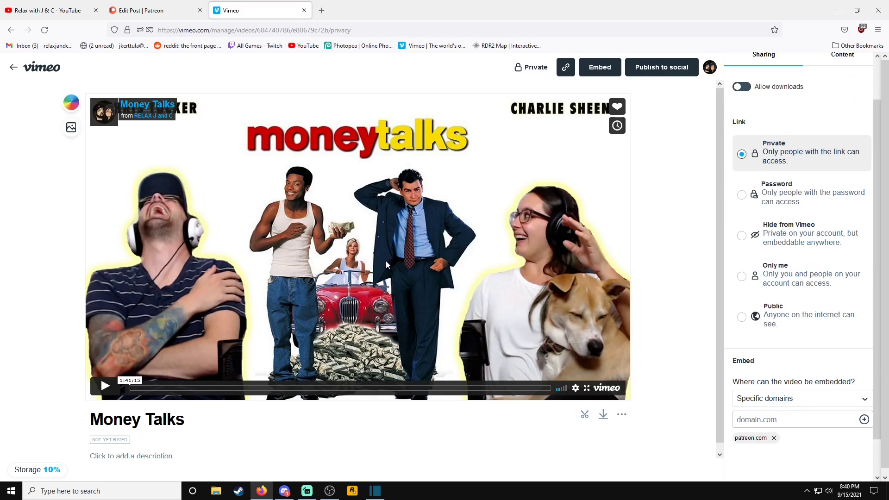
# - Review the Patreon video post form and the Money Talks video's link privacy and embed domain settings on Vimeo
pyautogui.click(158, 10)
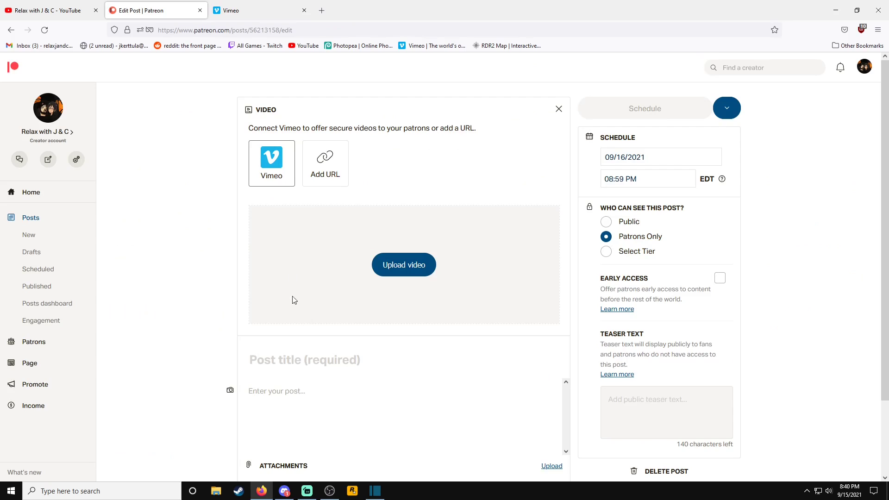
pyautogui.scroll(-1, 305, 301)
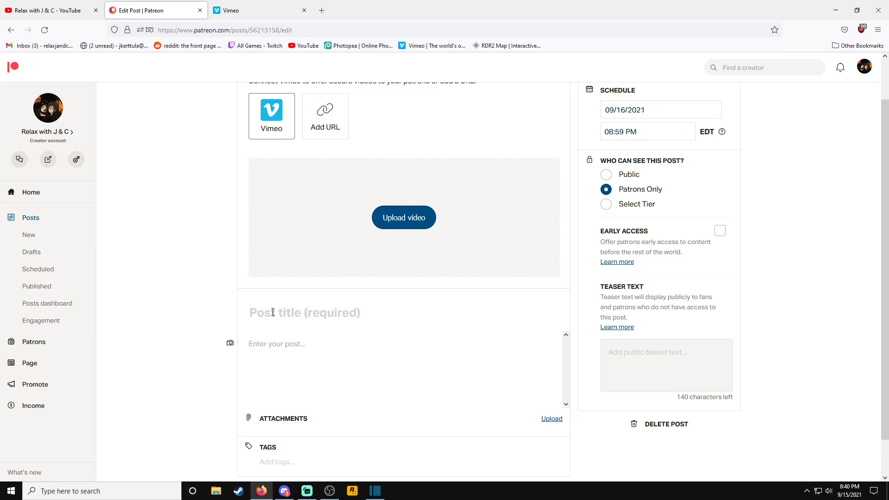
pyautogui.scroll(1, 220, 289)
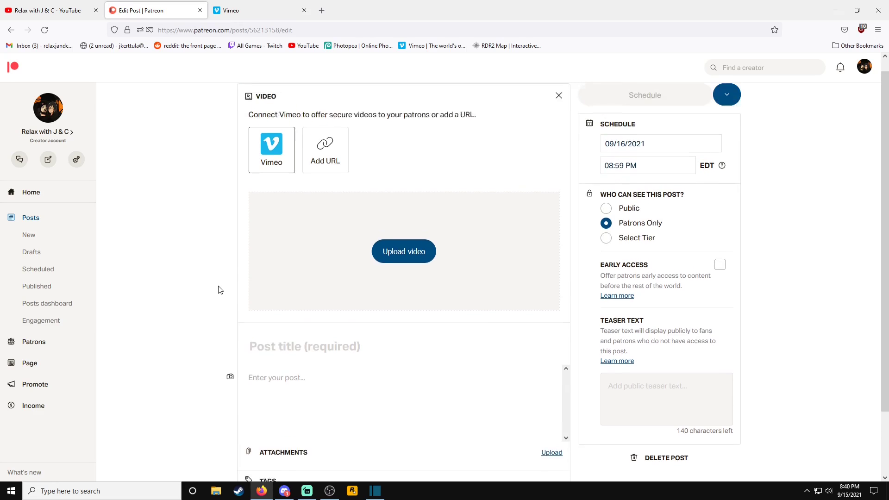
pyautogui.click(246, 9)
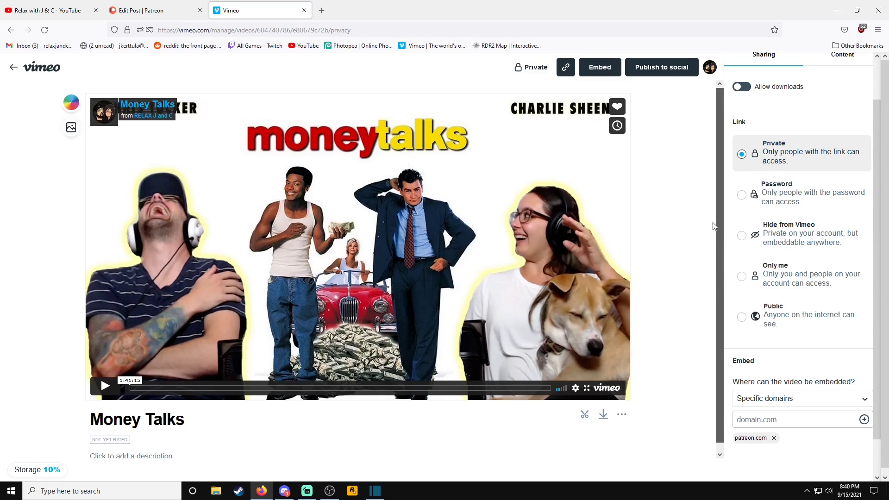
pyautogui.scroll(2, 747, 158)
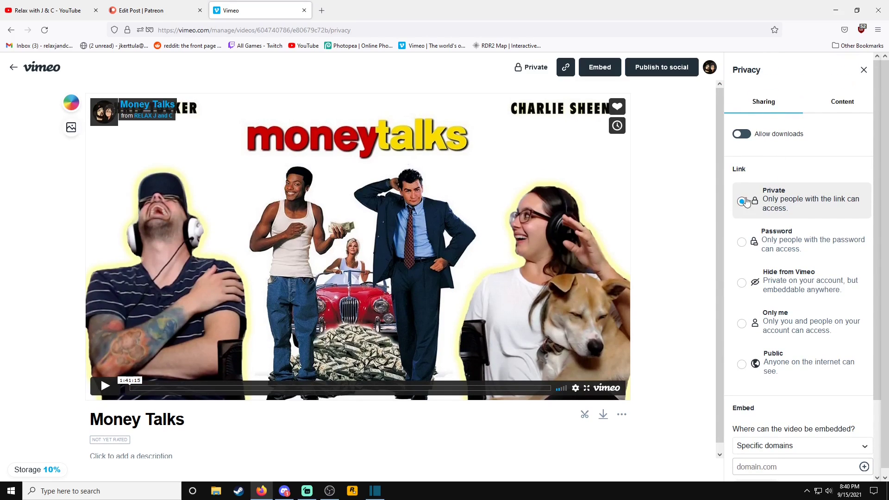
pyautogui.scroll(-3, 771, 203)
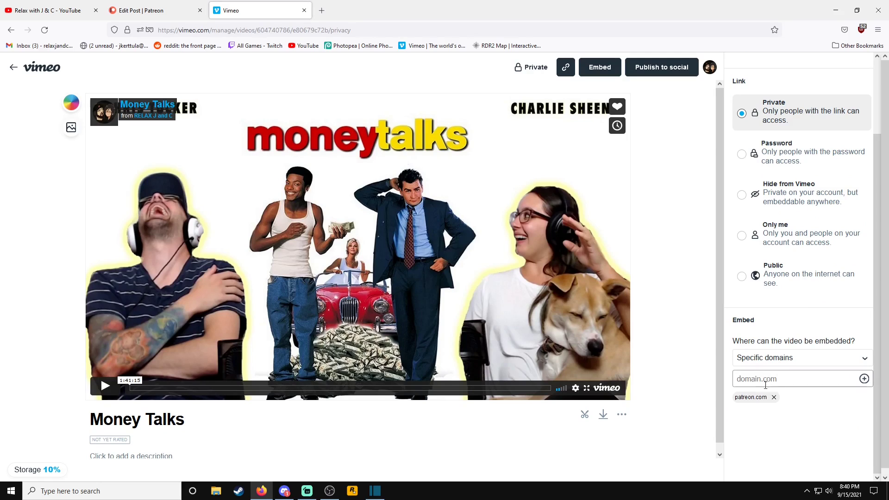
pyautogui.scroll(3, 776, 366)
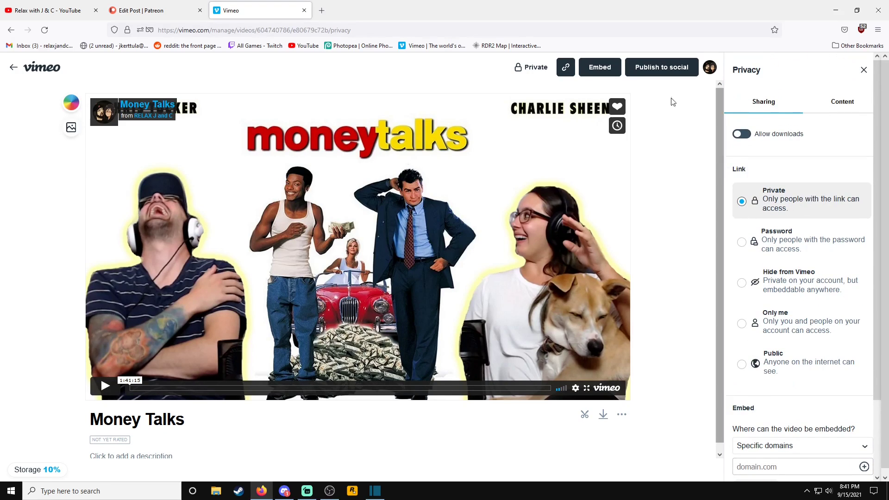
# - Embed the Money Talks video in the Patreon post by URL with its copied private Vimeo link, and discard the video post
pyautogui.click(565, 67)
pyautogui.click(638, 113)
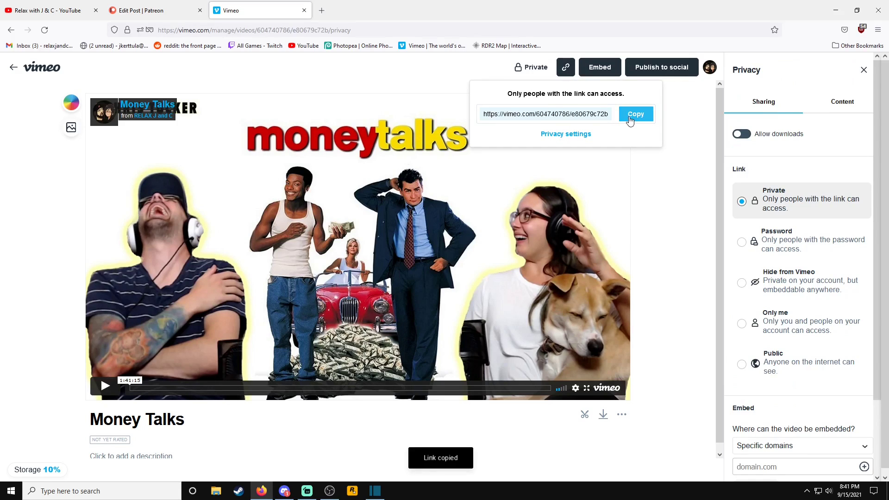
pyautogui.click(170, 10)
pyautogui.click(325, 163)
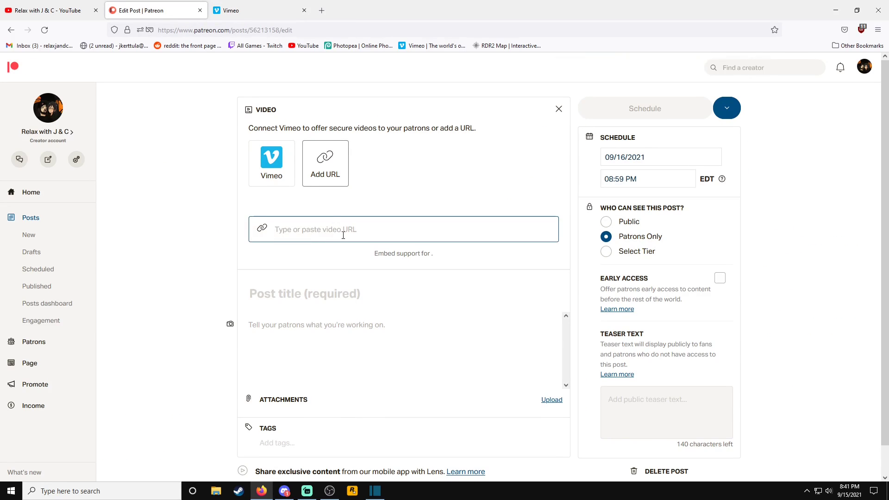
pyautogui.hotkey('ctrl', 'v')
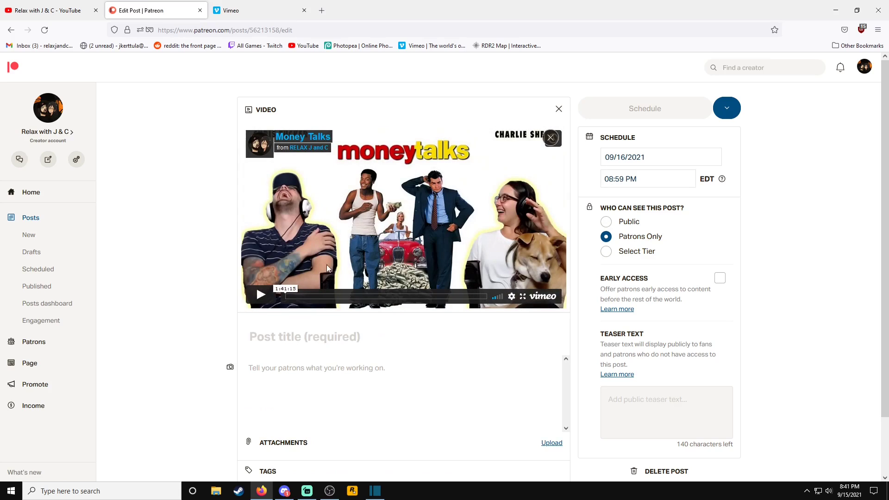
pyautogui.click(559, 109)
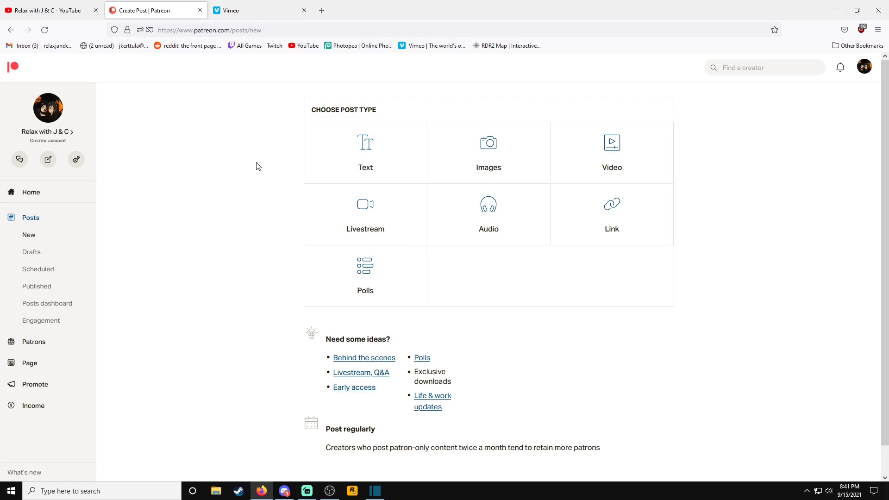
# - Examine the patron, earnings and recent activity overview on the Patreon creator home page
pyautogui.click(13, 68)
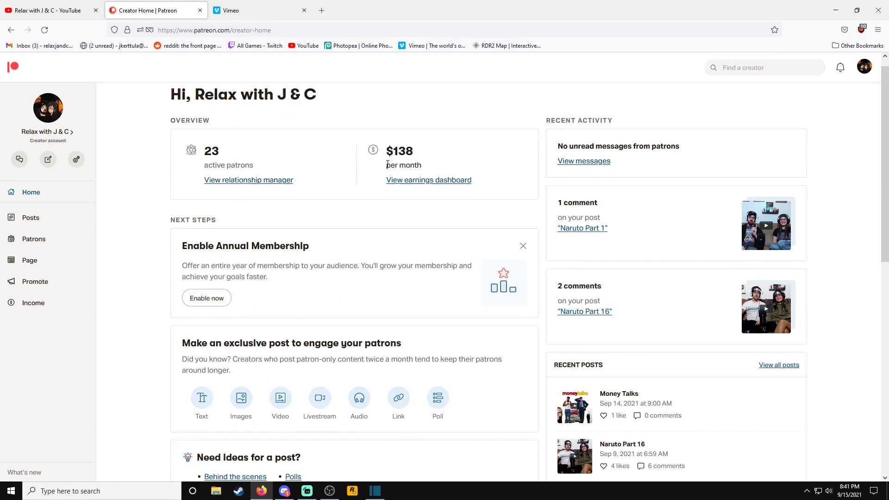
pyautogui.scroll(-1, 369, 167)
pyautogui.scroll(1, 263, 175)
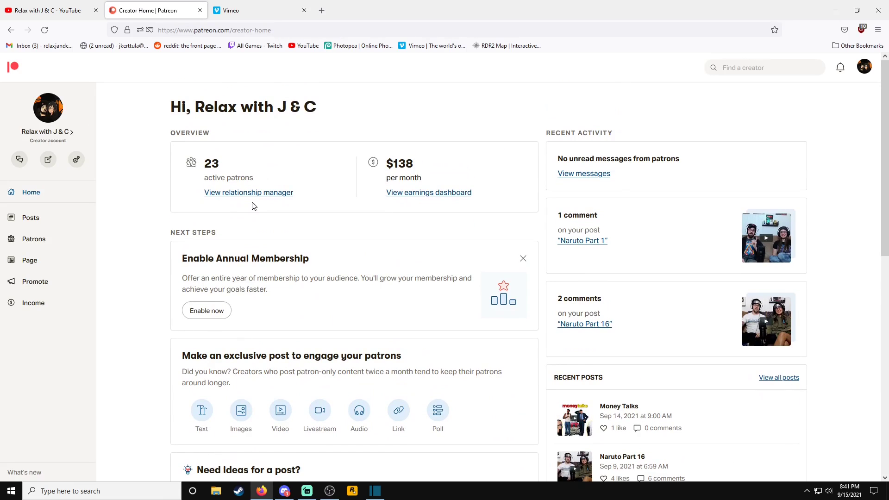
pyautogui.scroll(-1, 369, 246)
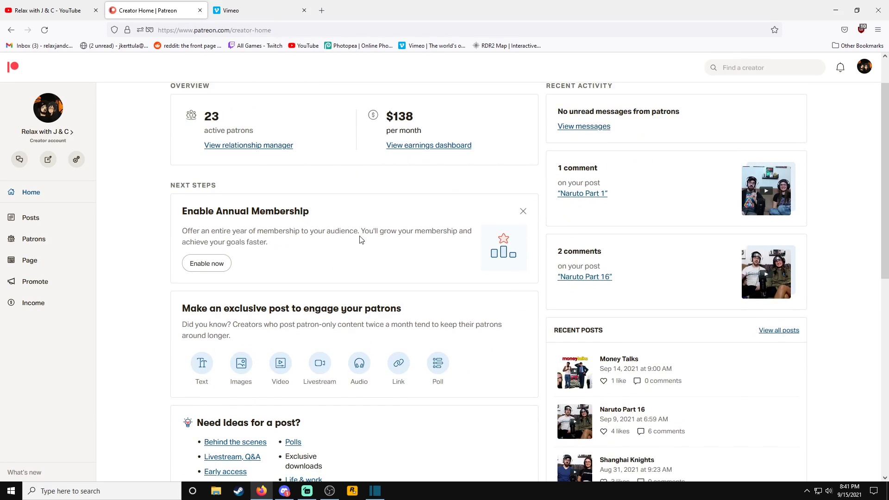
pyautogui.scroll(-3, 357, 241)
pyautogui.scroll(3, 352, 232)
pyautogui.scroll(1, 349, 236)
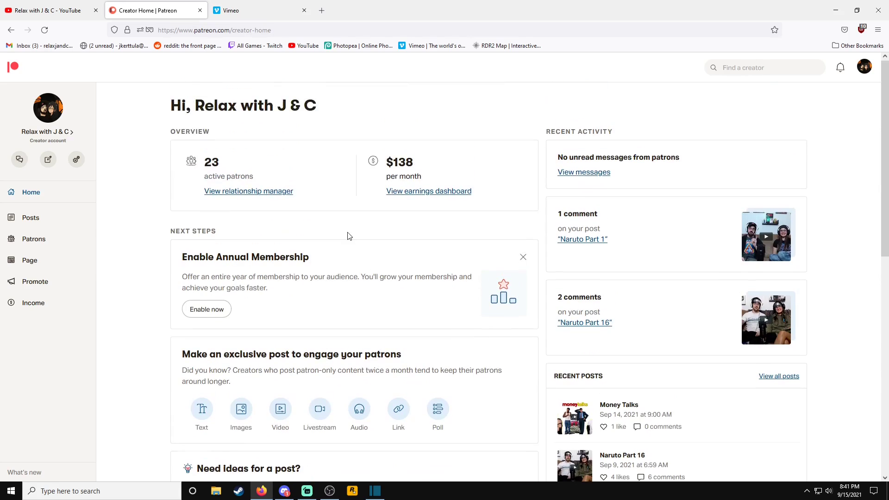
# - Open the Patreon creator page for editing and review its Getting Paid settings
pyautogui.click(246, 193)
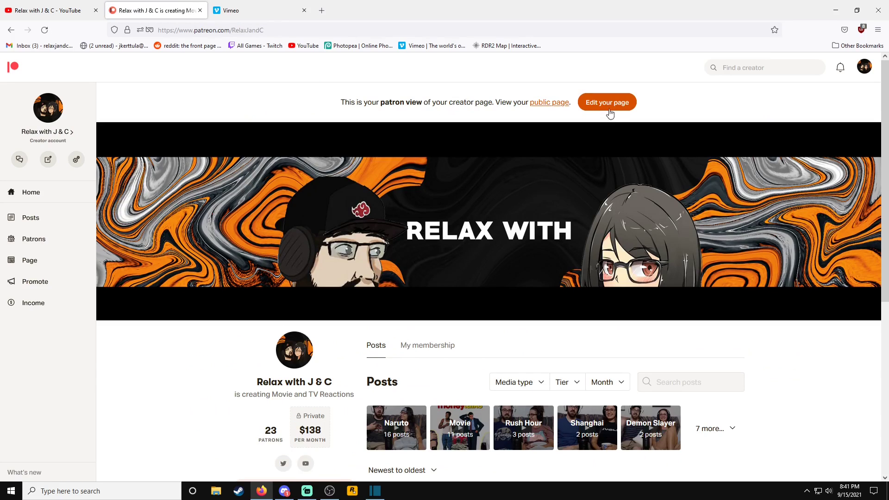
pyautogui.click(609, 107)
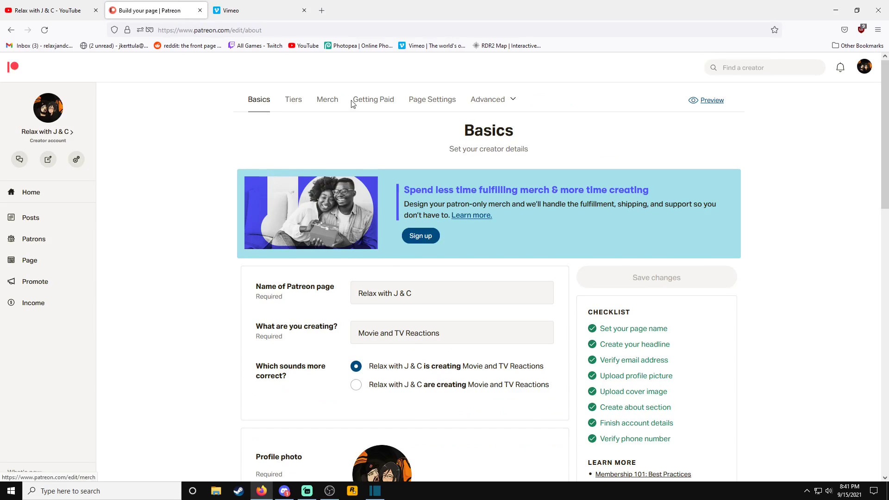
pyautogui.click(366, 102)
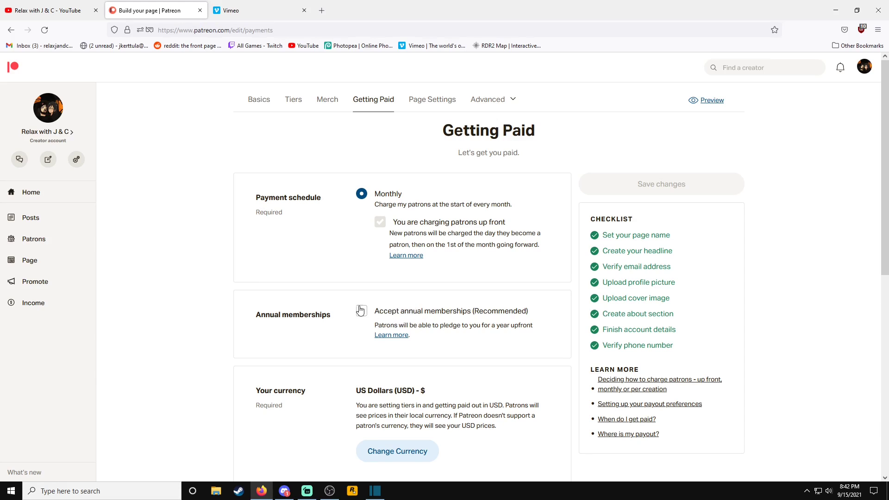
pyautogui.scroll(-1, 387, 312)
pyautogui.scroll(1, 356, 317)
# - Review the prices and benefits of the membership tiers from Bronze to Vibranium
pyautogui.click(294, 100)
pyautogui.scroll(-9, 222, 225)
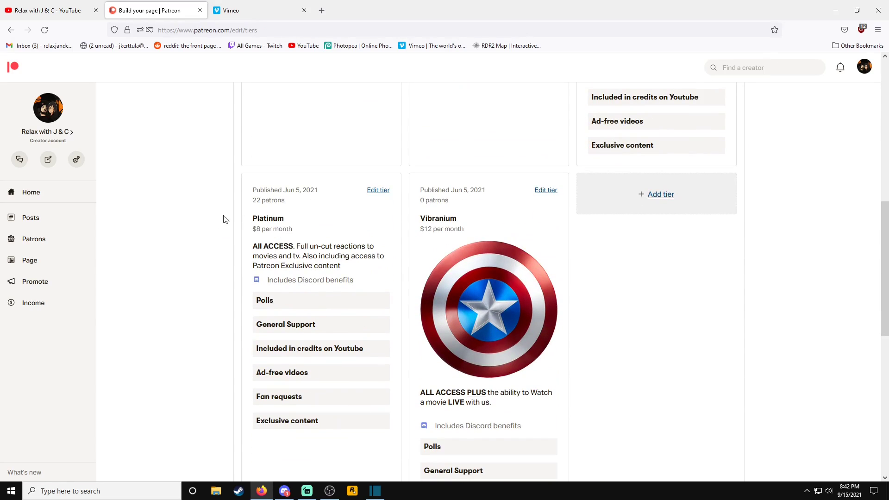
pyautogui.scroll(-1, 255, 216)
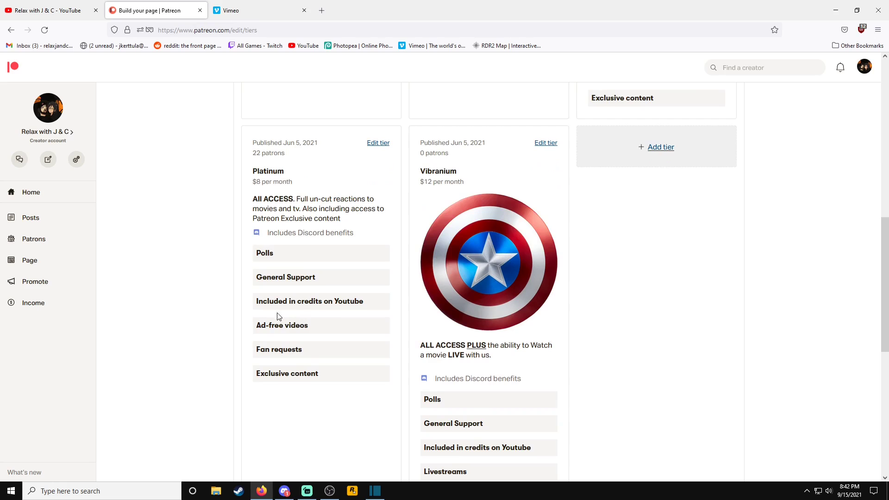
pyautogui.scroll(3, 292, 313)
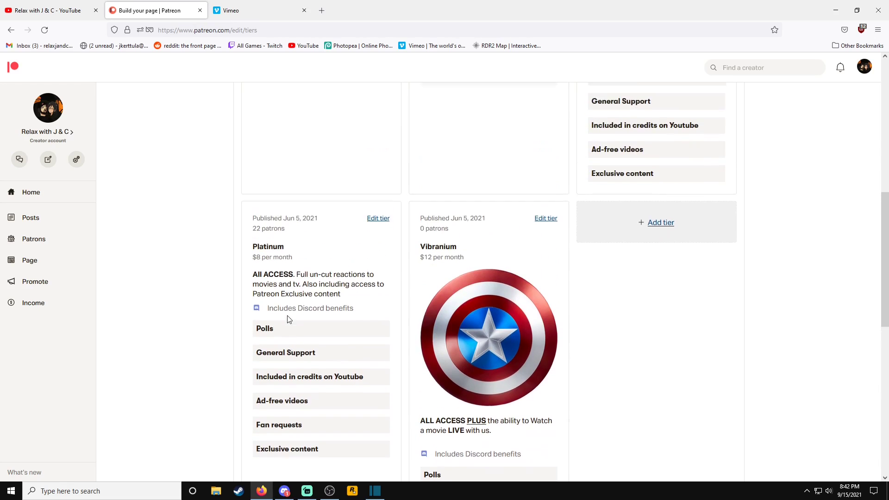
pyautogui.scroll(7, 241, 316)
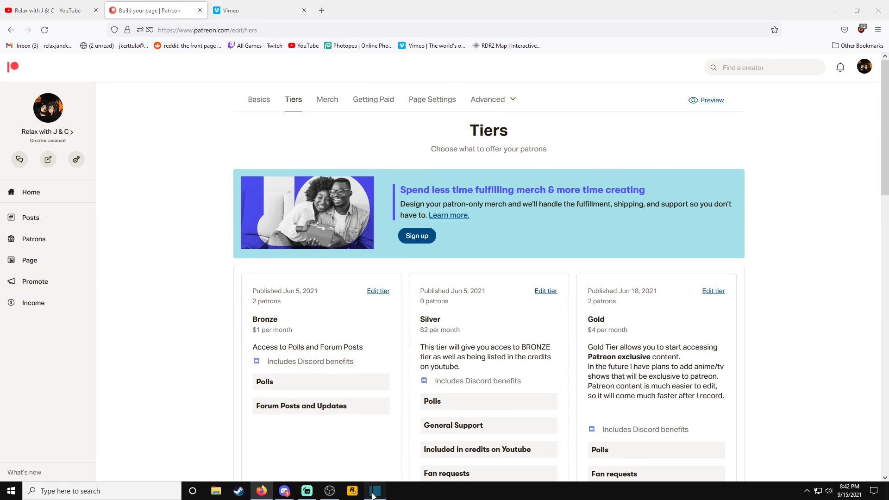
pyautogui.click(375, 491)
pyautogui.click(376, 492)
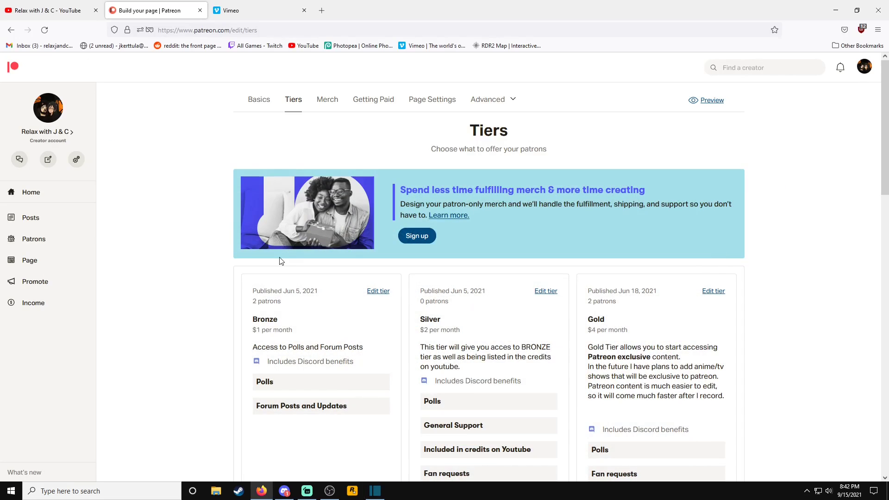
# - Compare the Pro, Business and Premium upgrade plans on Vimeo, and return to the Patreon tiers page
pyautogui.click(235, 15)
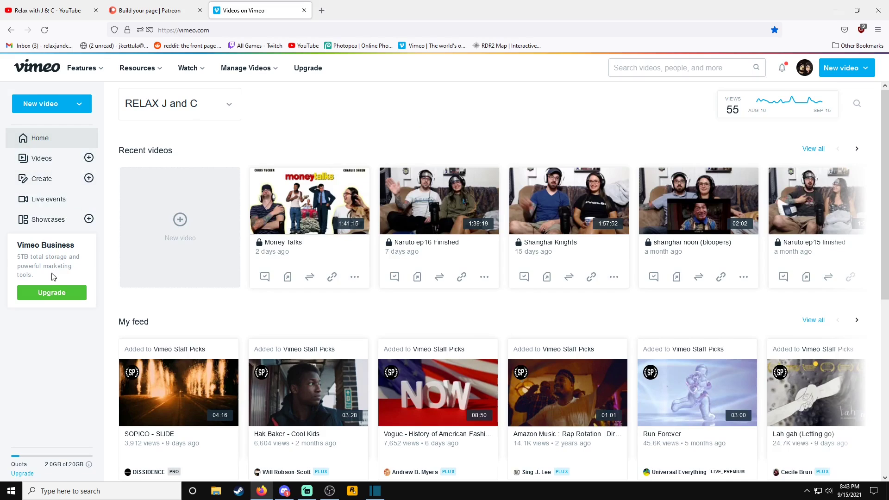
pyautogui.click(48, 292)
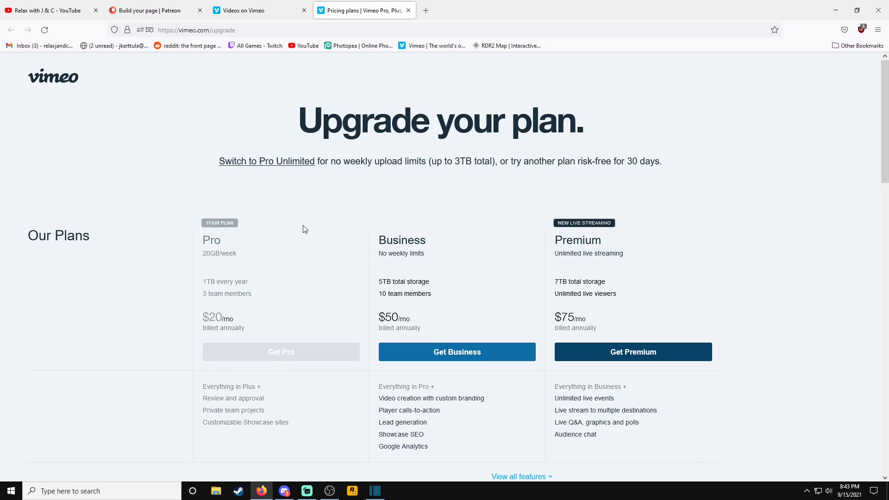
pyautogui.scroll(-2, 244, 137)
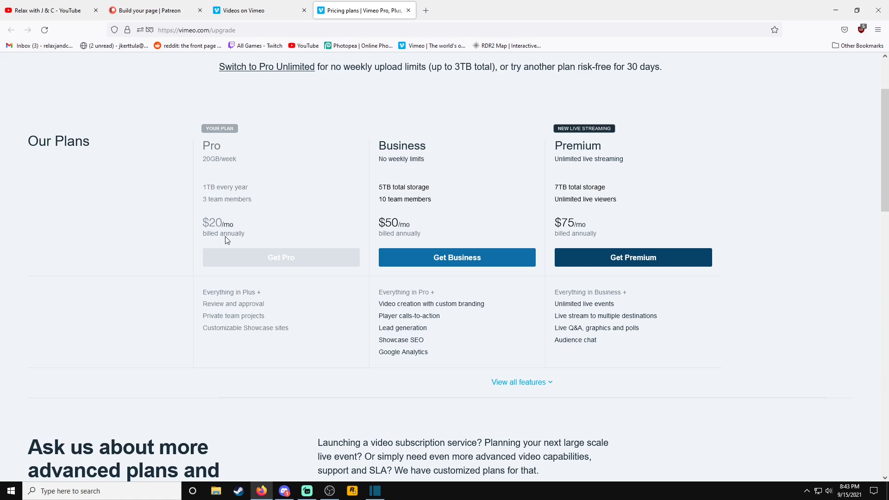
pyautogui.click(153, 9)
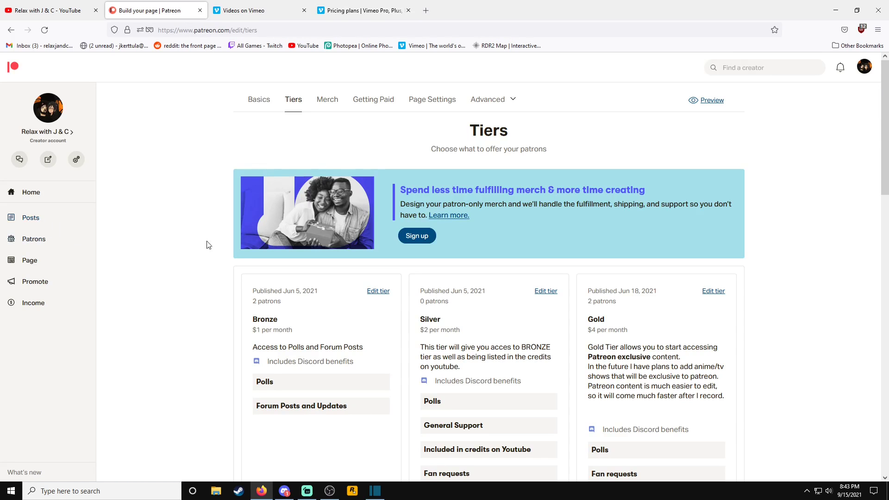
# - Check the recent activity notifications on Vimeo and close the pricing plans page
pyautogui.click(277, 10)
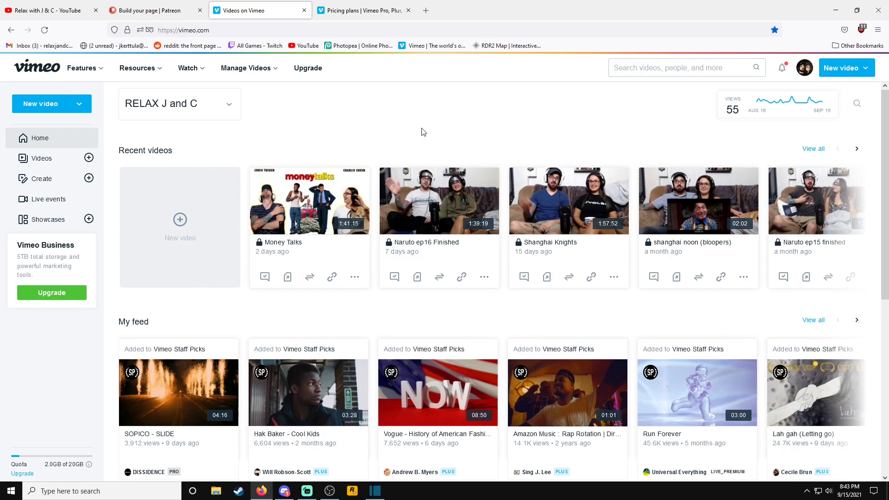
pyautogui.click(782, 70)
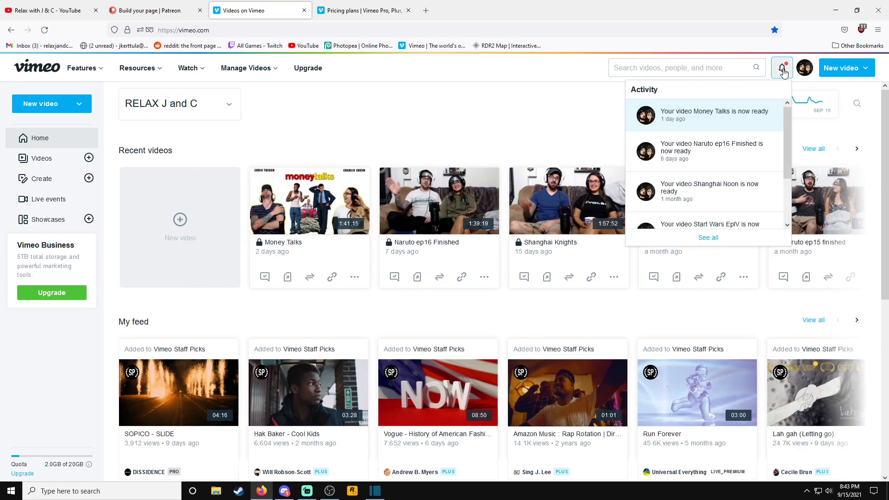
pyautogui.click(784, 73)
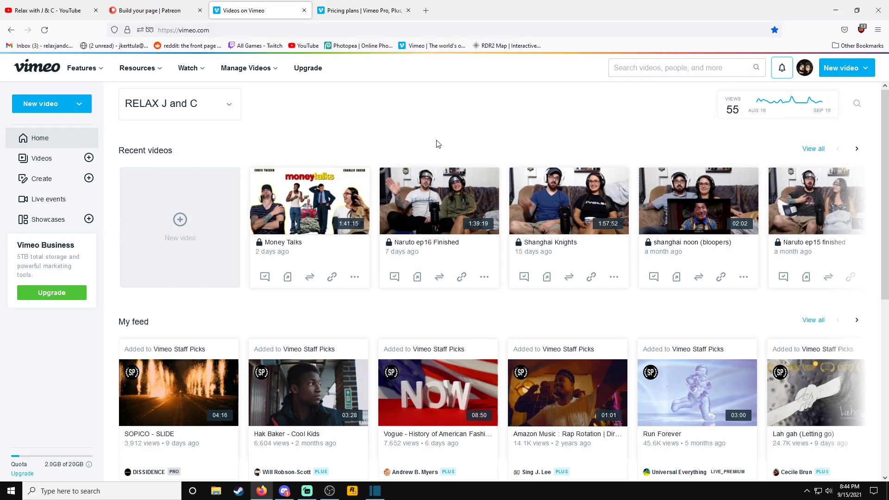
pyautogui.click(388, 11)
pyautogui.click(408, 10)
# - Switch to Shotcut and play the timeline from about 00:02:46, where the Mortal Kombat.mkv clip begins on track V2
pyautogui.click(386, 486)
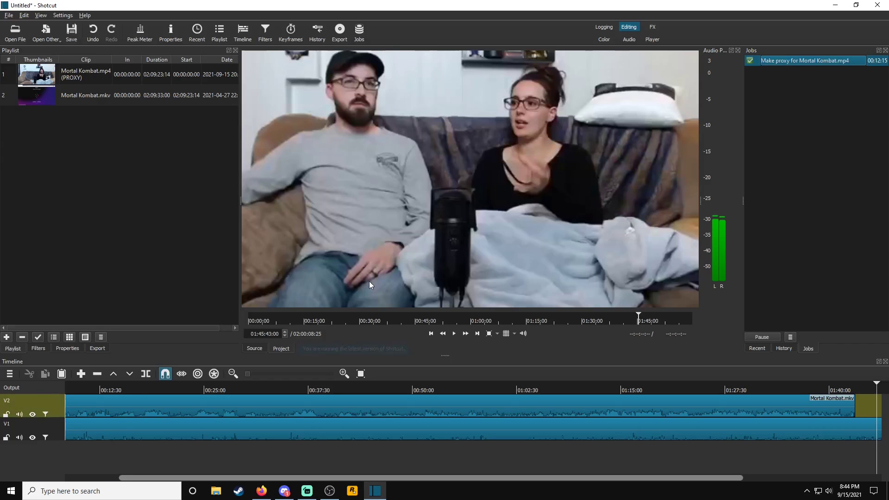
pyautogui.hscroll(-3, 207, 427)
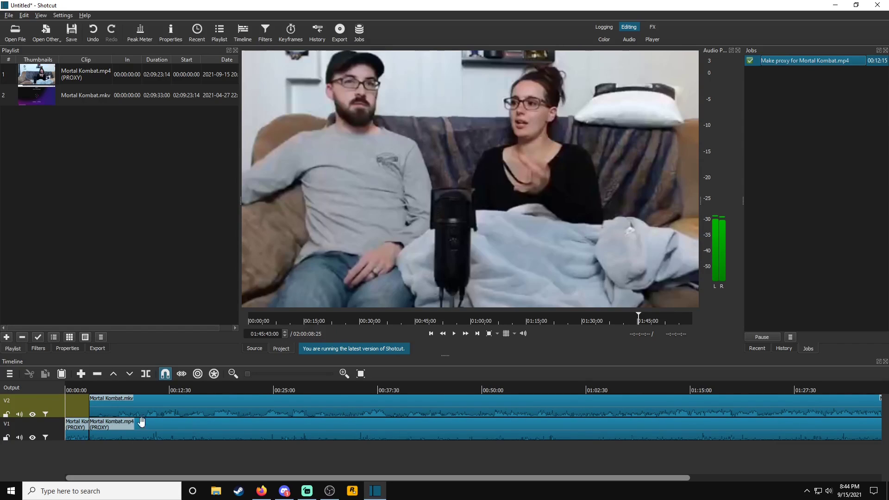
pyautogui.click(85, 389)
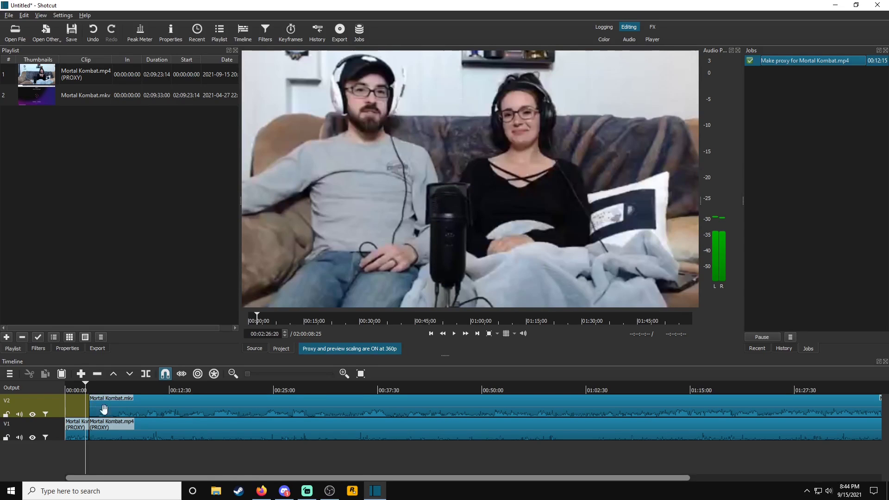
pyautogui.click(88, 389)
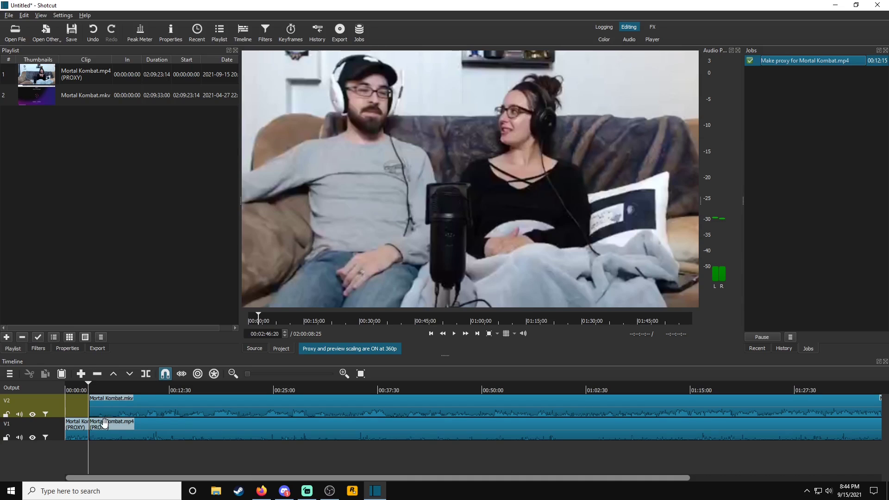
pyautogui.press('space')
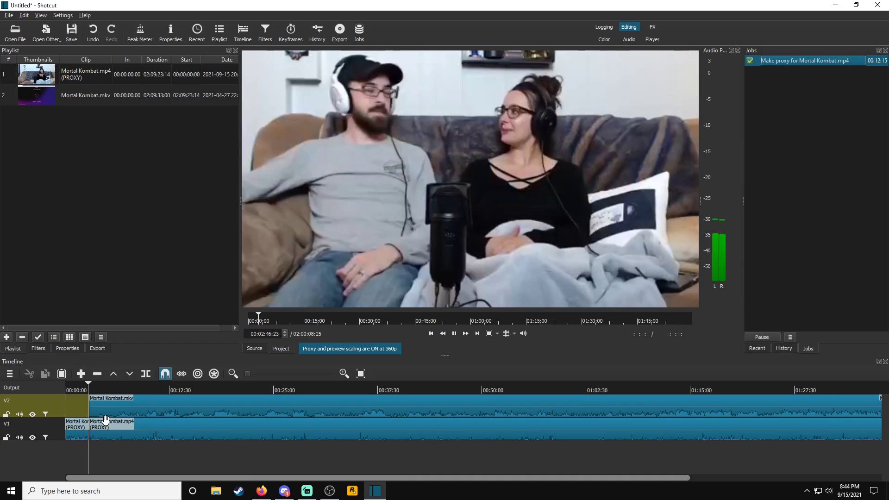
# - Split the Mortal Kombat.mkv clip on track V2 at about 00:03:49, delete everything after the cut, and stop playback
pyautogui.click(96, 389)
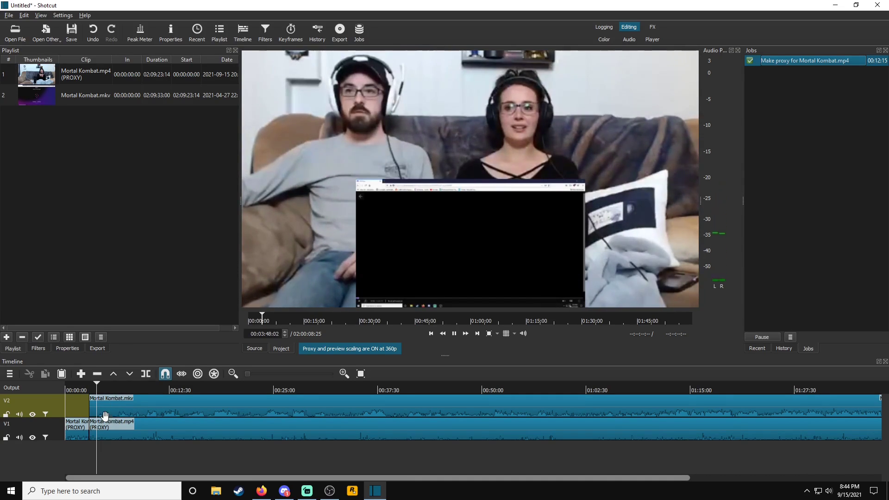
pyautogui.press('s')
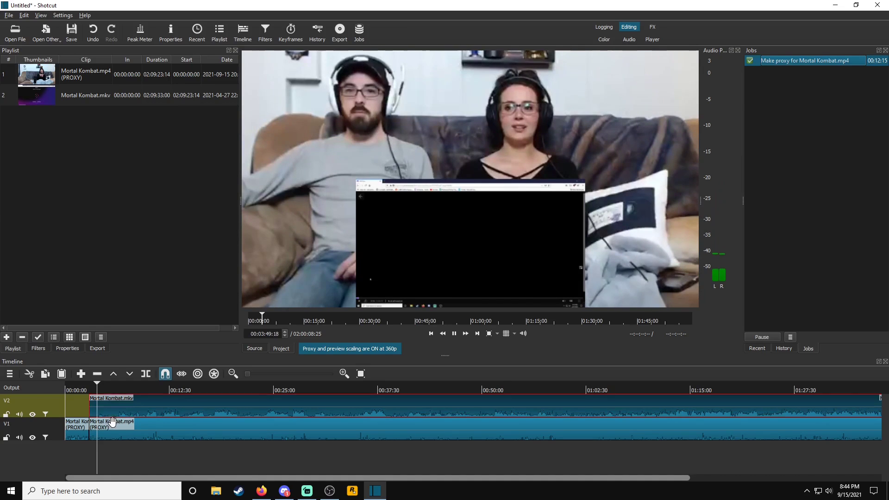
pyautogui.press('Delete')
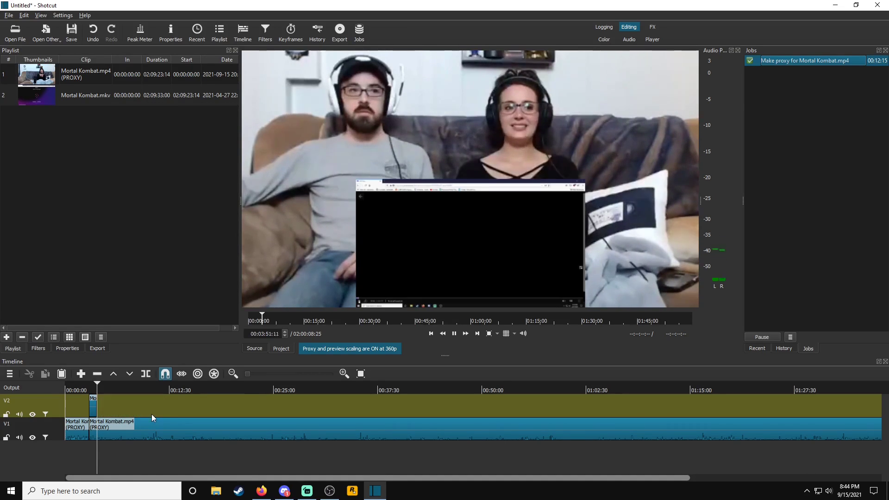
pyautogui.press('space')
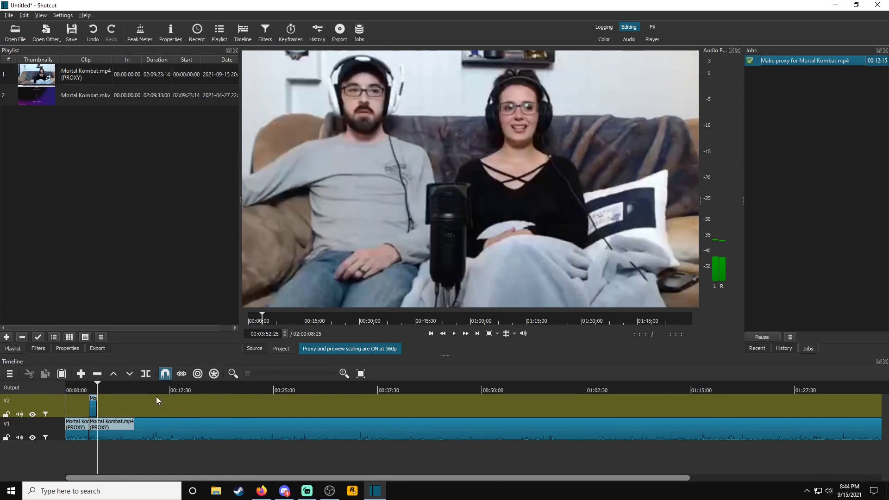
# - Preview the short movie inset near 00:03:10 and the timeline without it at about 00:25:00, 00:26:47 and 00:34:37
pyautogui.moveTo(90, 389)
pyautogui.mouseDown()
pyautogui.moveTo(109, 401)
pyautogui.moveTo(270, 393)
pyautogui.moveTo(96, 388)
pyautogui.mouseUp()
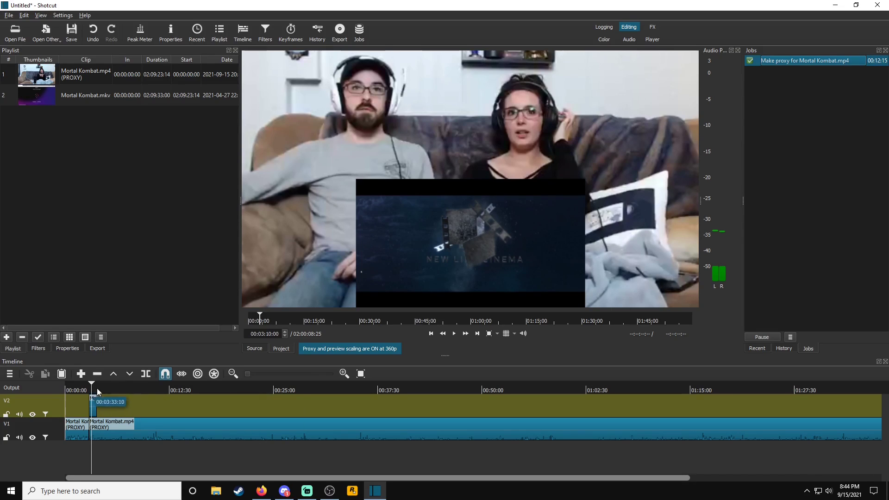
pyautogui.moveTo(199, 396); pyautogui.dragTo(265, 394)
pyautogui.click(272, 391)
pyautogui.press('space')
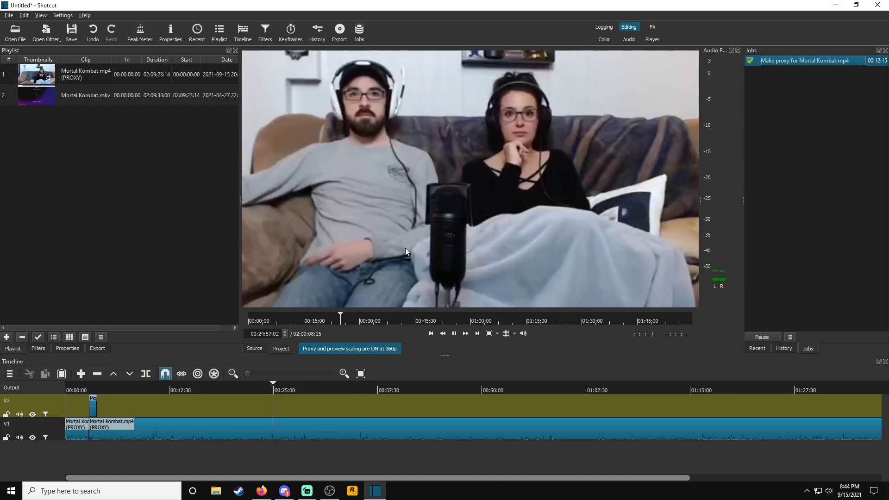
pyautogui.click(288, 390)
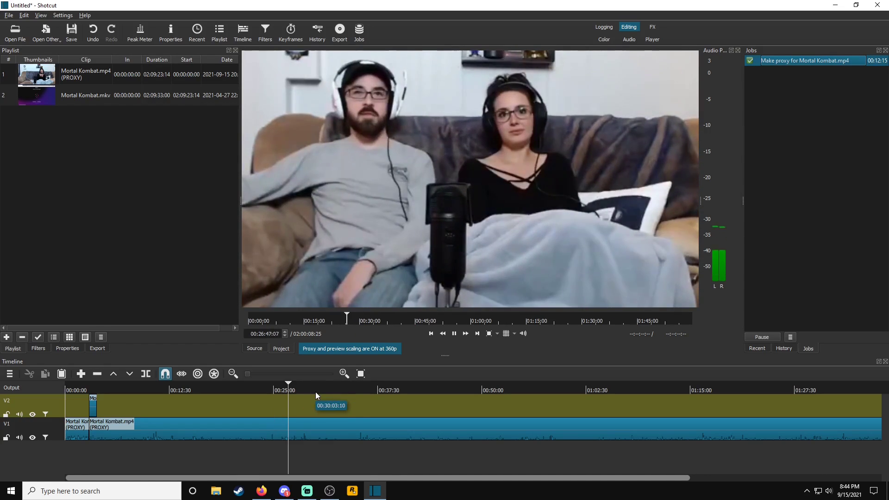
pyautogui.press('space')
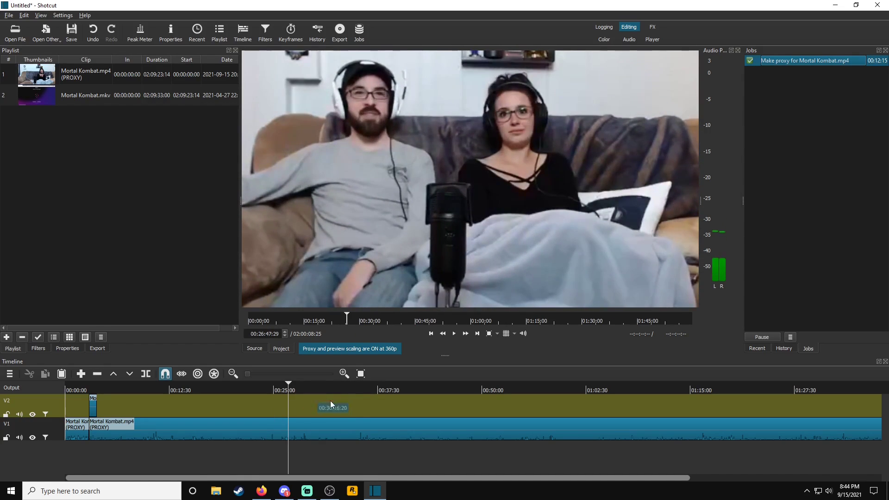
pyautogui.click(354, 389)
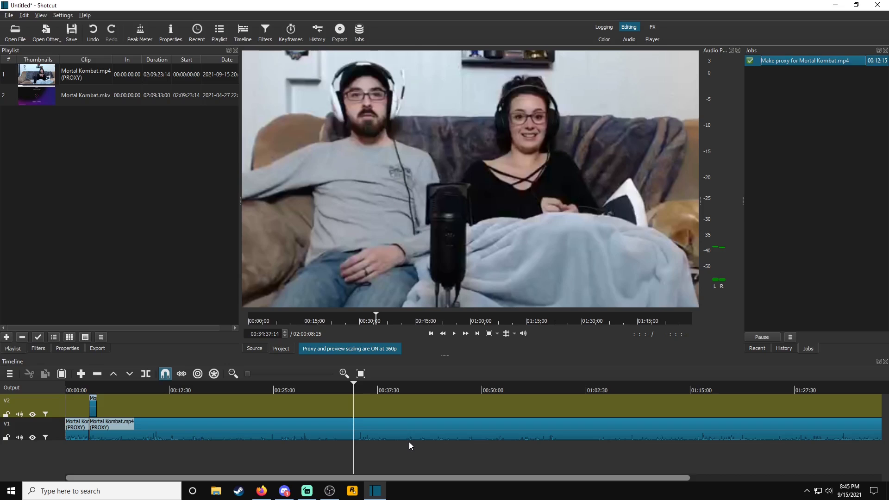
# - Switch to Vimeo in Firefox, preview the Naruto ep16 Finished video at about 45:37, and close its page
pyautogui.hotkey('alt', 'Tab')
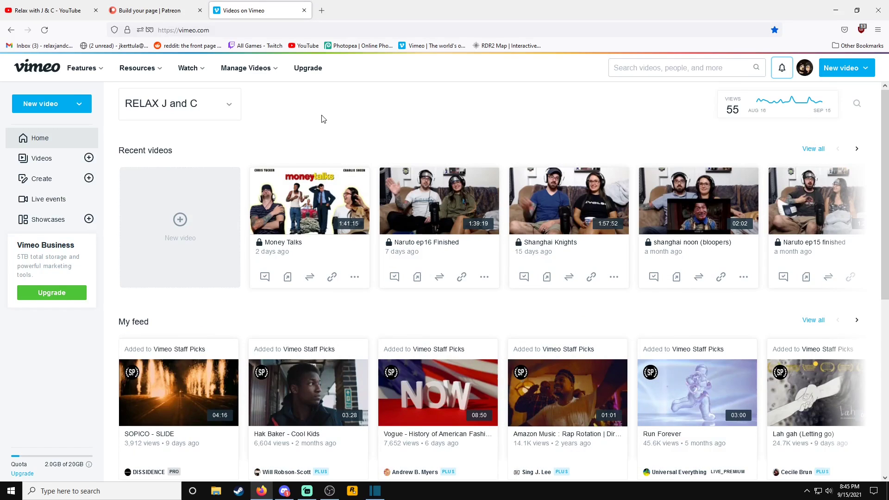
pyautogui.click(445, 198)
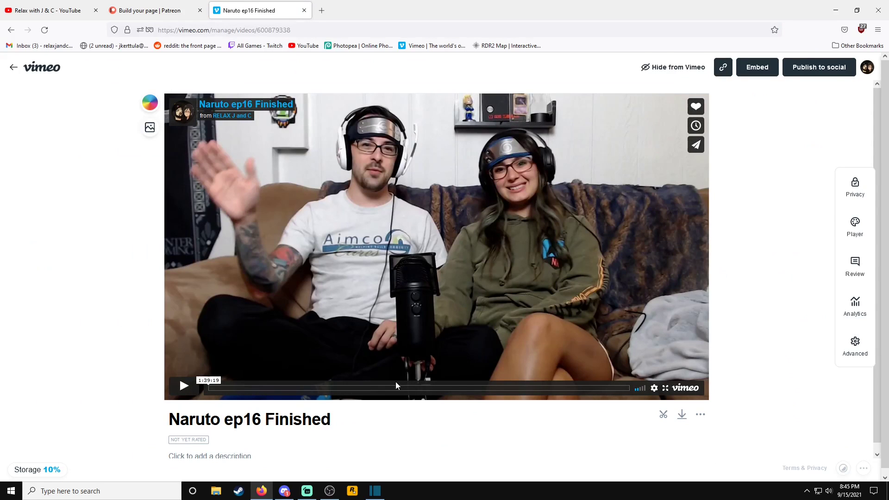
pyautogui.click(398, 387)
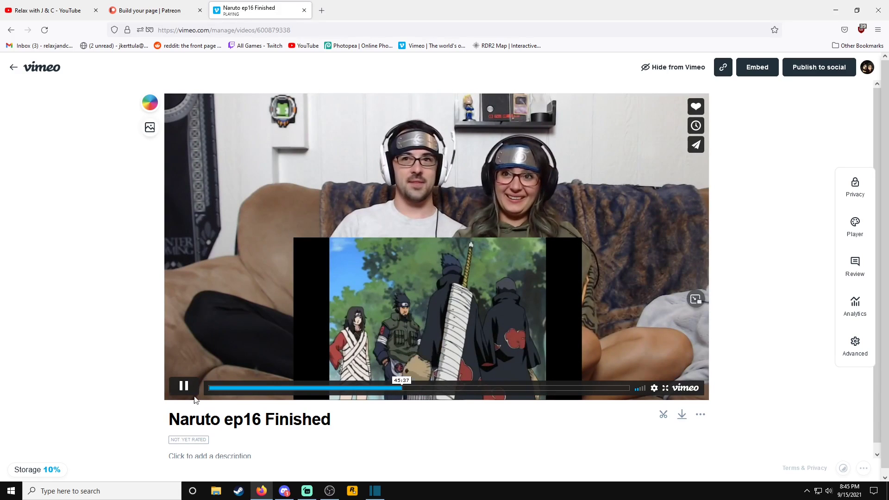
pyautogui.click(184, 387)
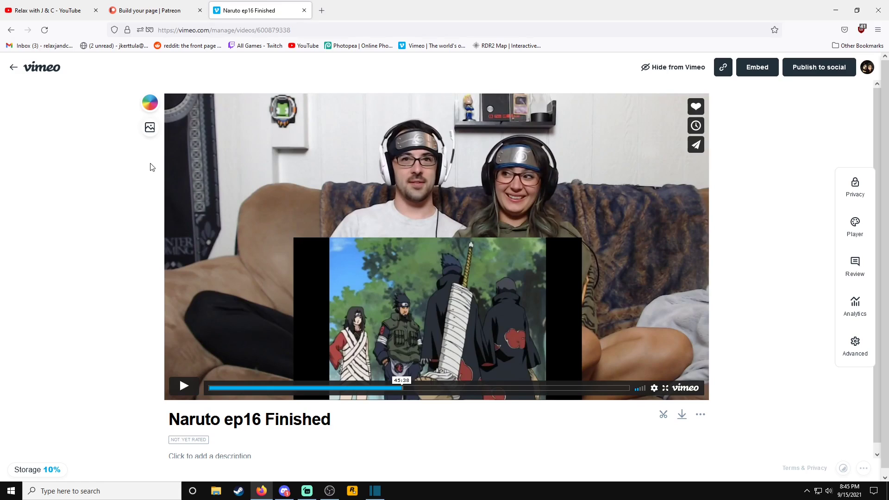
pyautogui.click(305, 10)
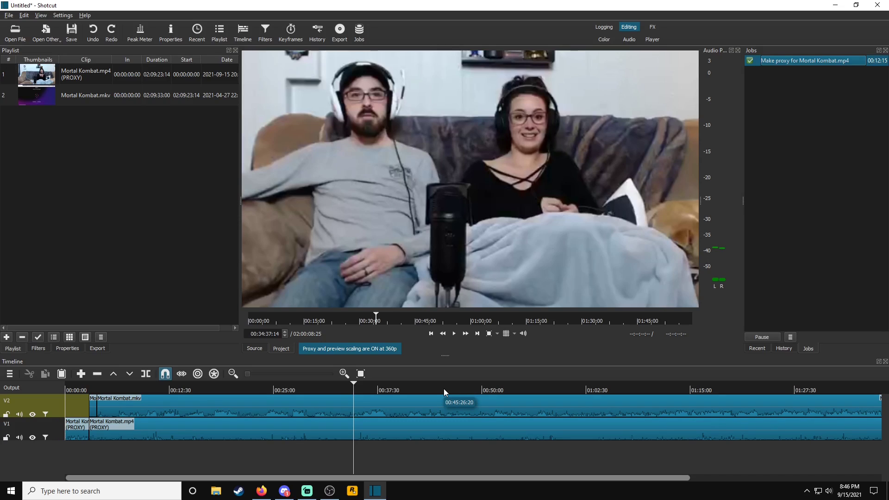
# - Examine the timeline in closer detail from the start of the movie and preview the reaction from about 00:06:27
pyautogui.click(263, 374)
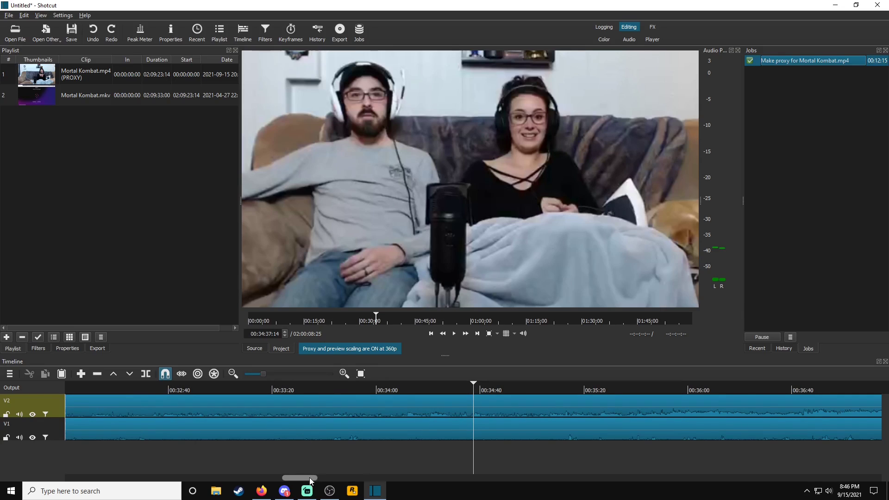
pyautogui.moveTo(309, 477); pyautogui.dragTo(110, 473)
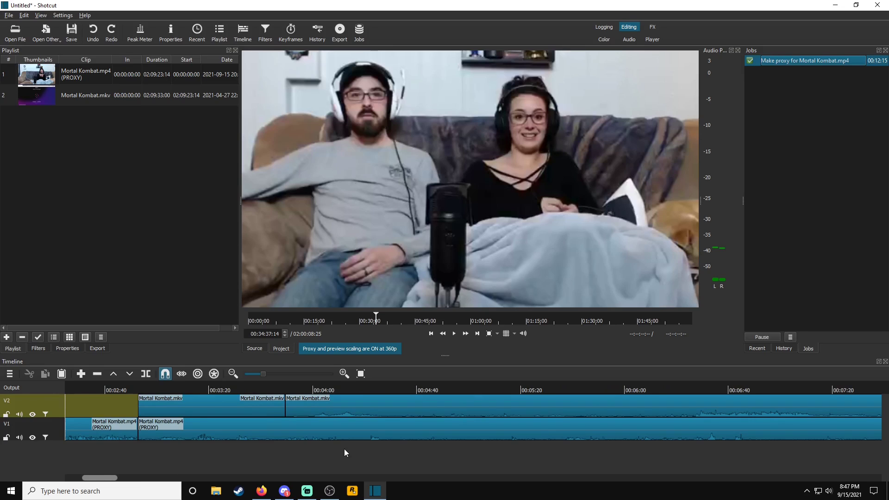
pyautogui.scroll(-5, 371, 451)
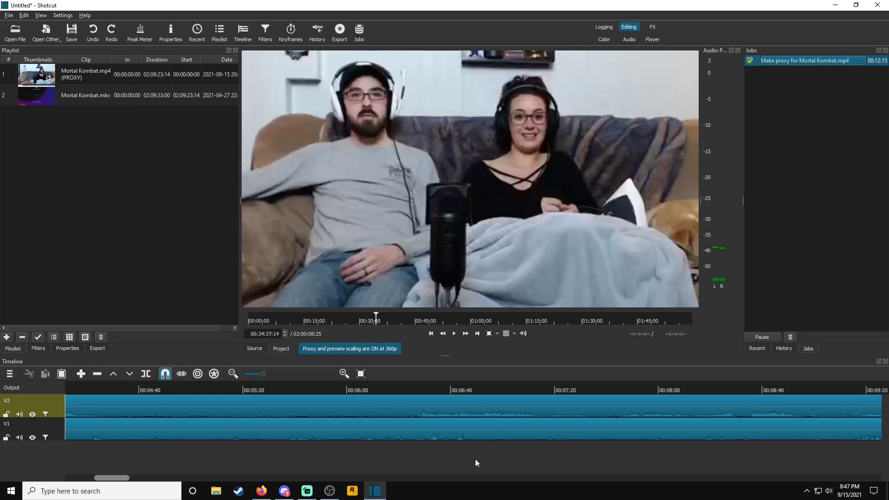
pyautogui.click(422, 396)
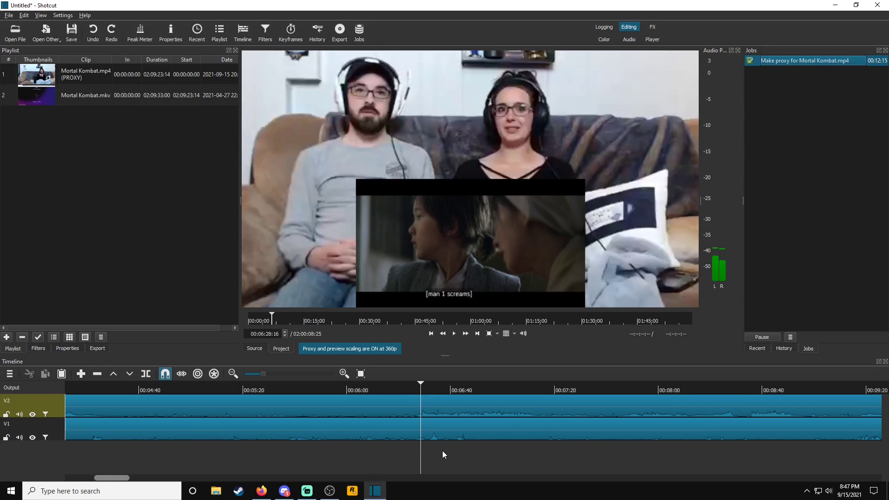
pyautogui.click(415, 389)
pyautogui.press('space')
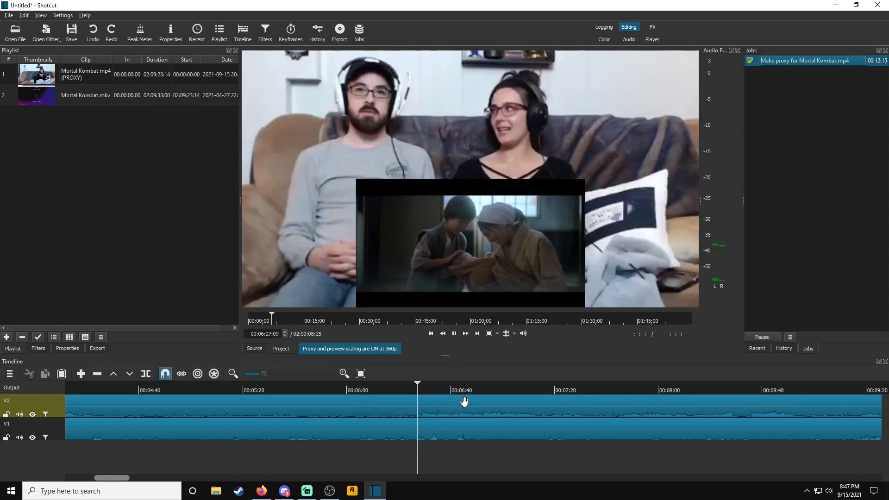
pyautogui.press('space')
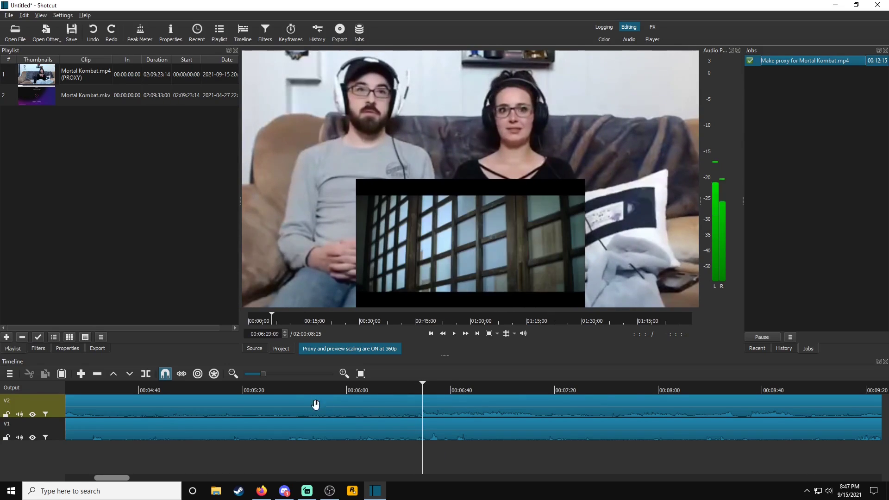
# - Replay the reaction between about 00:06:29 and 00:06:38 in finer detail to find where the moment begins and ends
pyautogui.scroll(3, 341, 409)
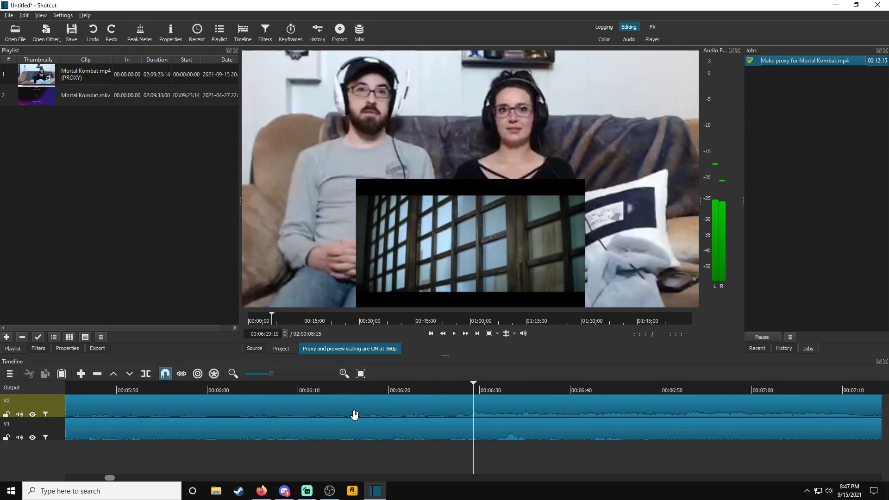
pyautogui.hscroll(5, 438, 447)
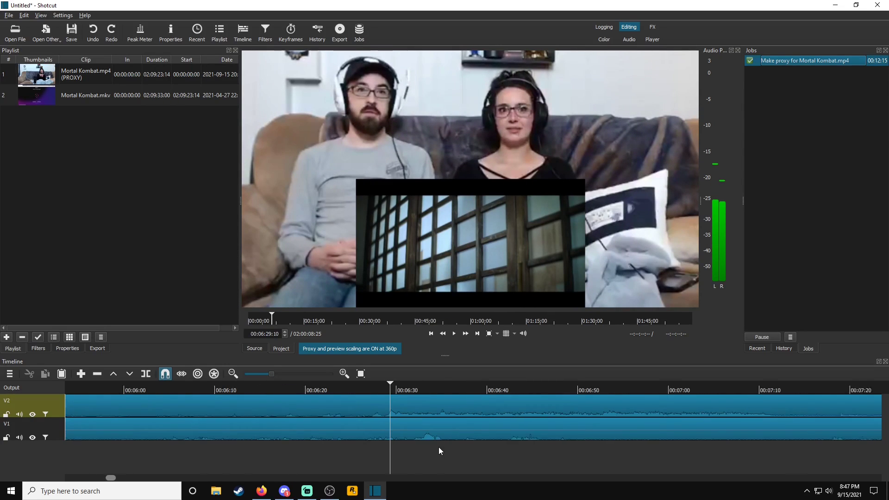
pyautogui.press('space')
pyautogui.click(365, 390)
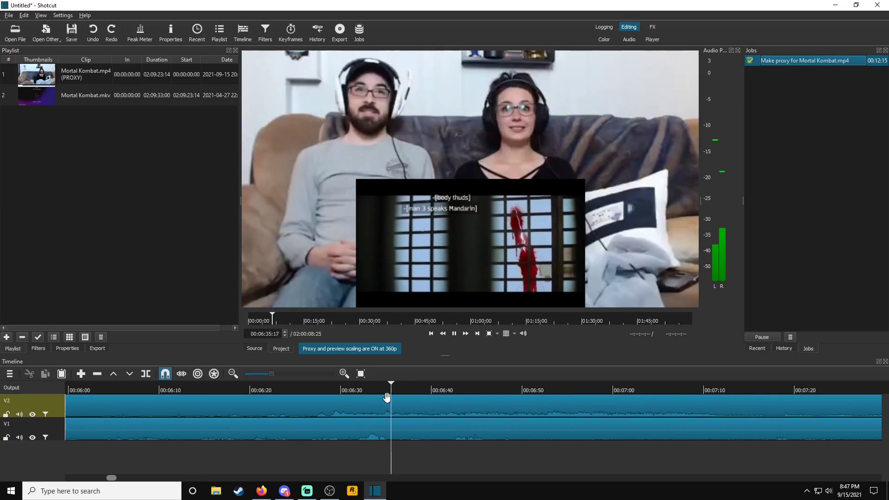
pyautogui.moveTo(388, 391); pyautogui.dragTo(330, 392)
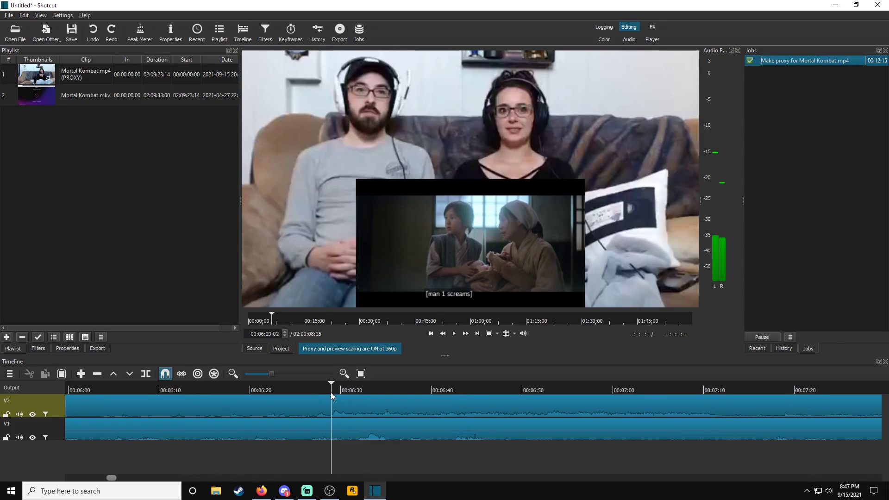
pyautogui.press('space')
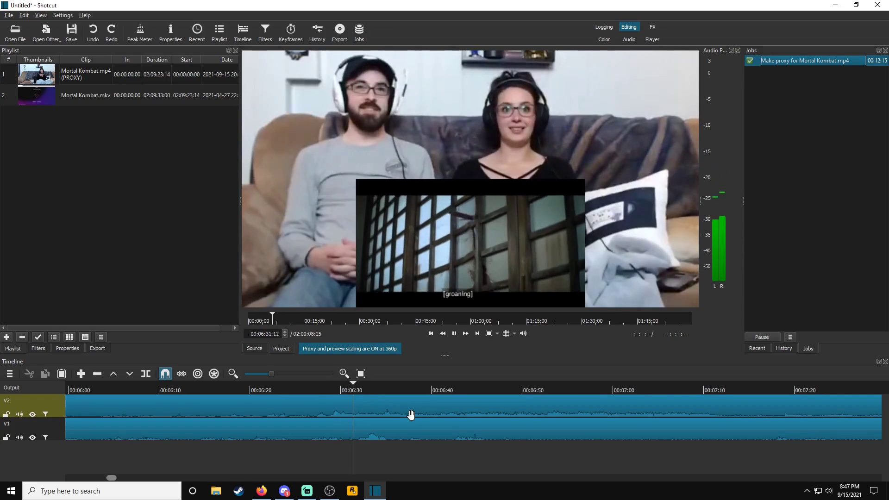
pyautogui.press('space')
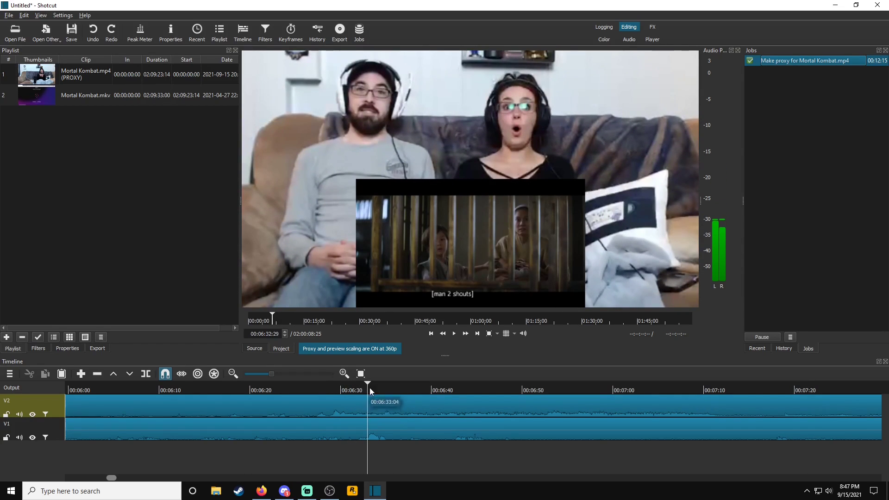
pyautogui.moveTo(369, 384); pyautogui.dragTo(423, 394)
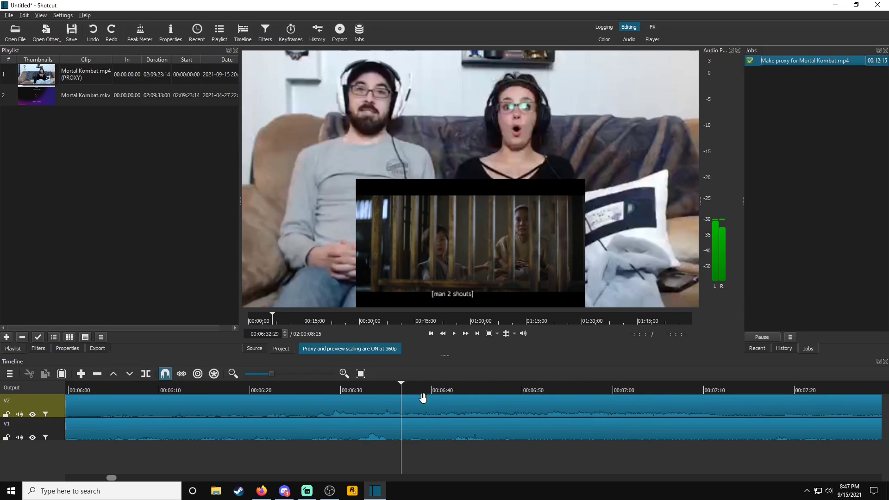
pyautogui.press('space')
pyautogui.press('space')
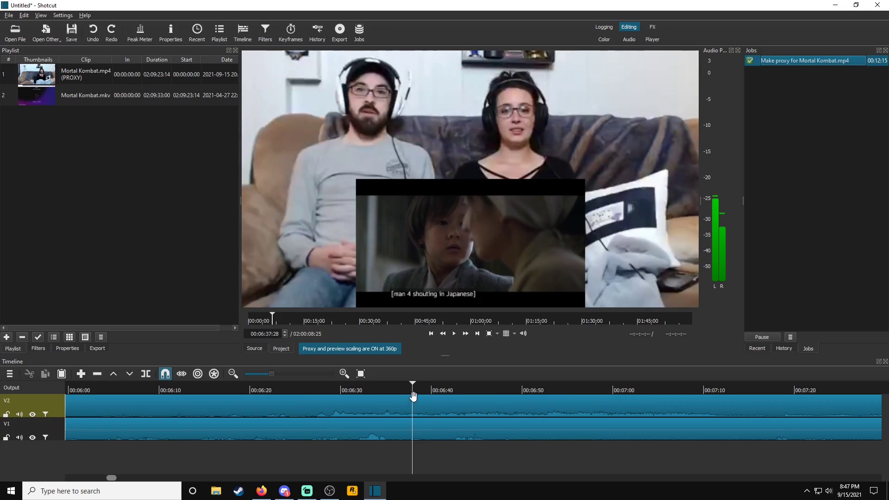
# - Replay from about 00:06:27, stop at 00:06:31:19, and split the clips on both tracks V2 and V1 there
pyautogui.moveTo(388, 391); pyautogui.dragTo(311, 389)
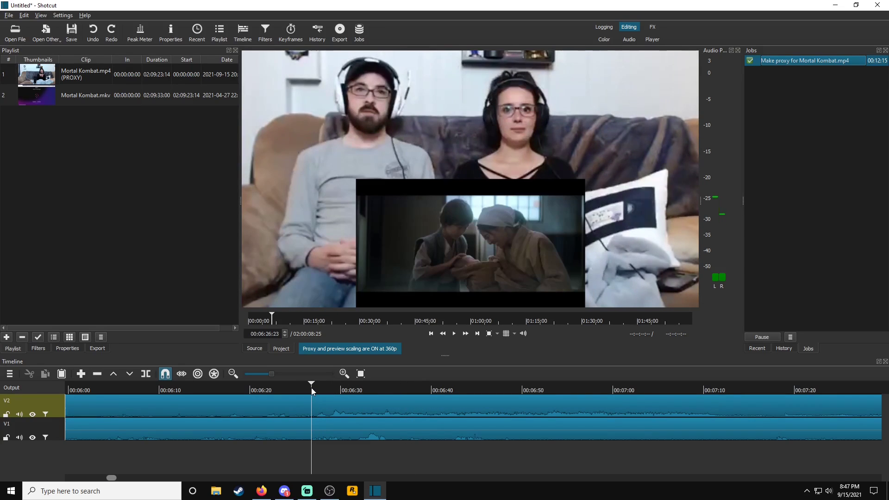
pyautogui.press('space')
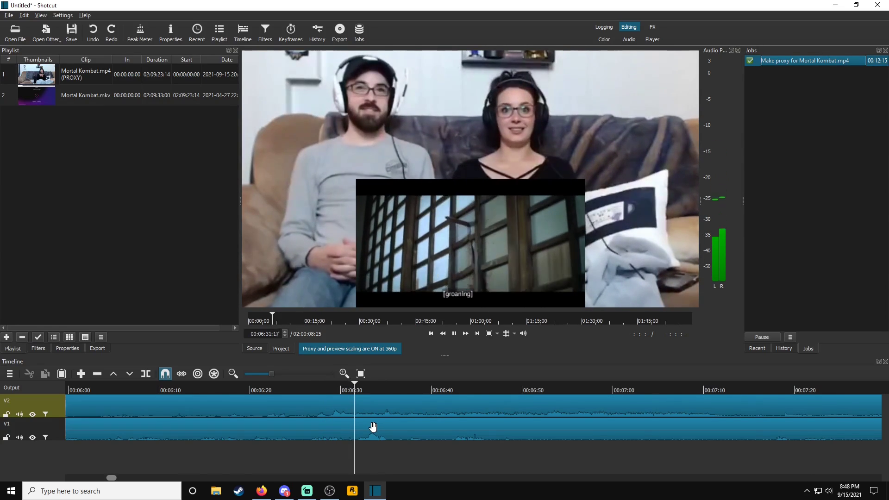
pyautogui.press('space')
pyautogui.click(360, 415)
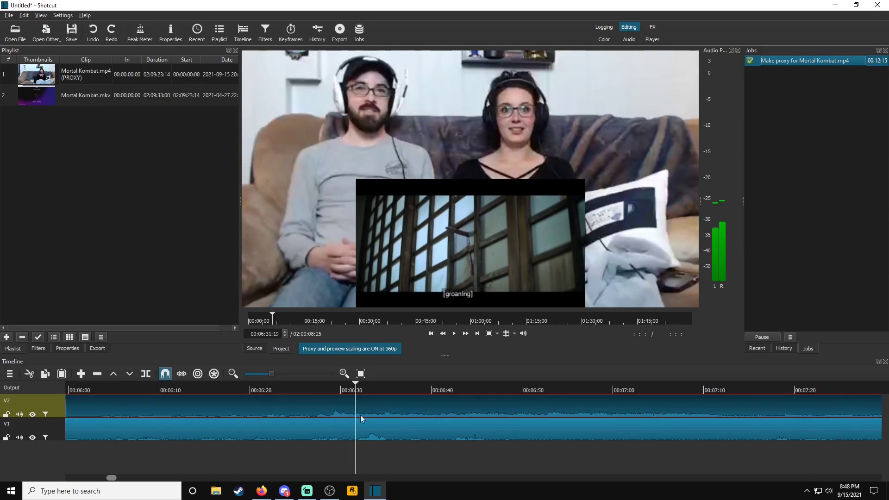
pyautogui.press('s')
pyautogui.click(363, 432)
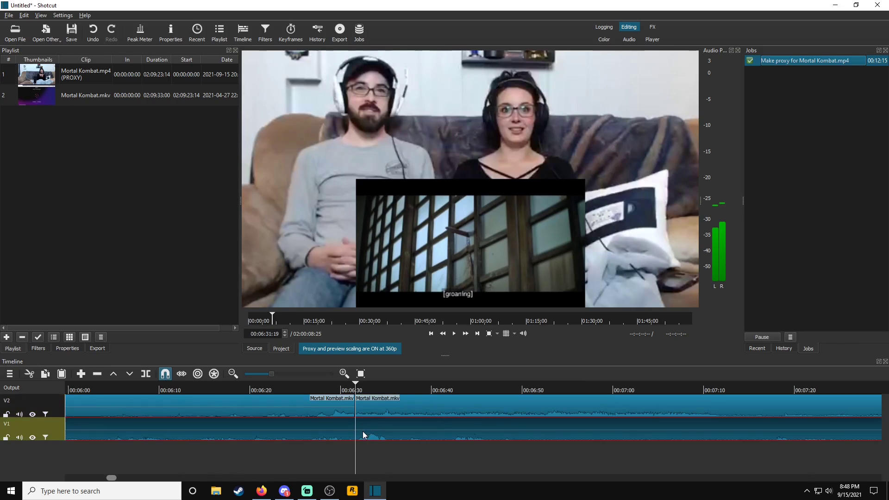
pyautogui.press('s')
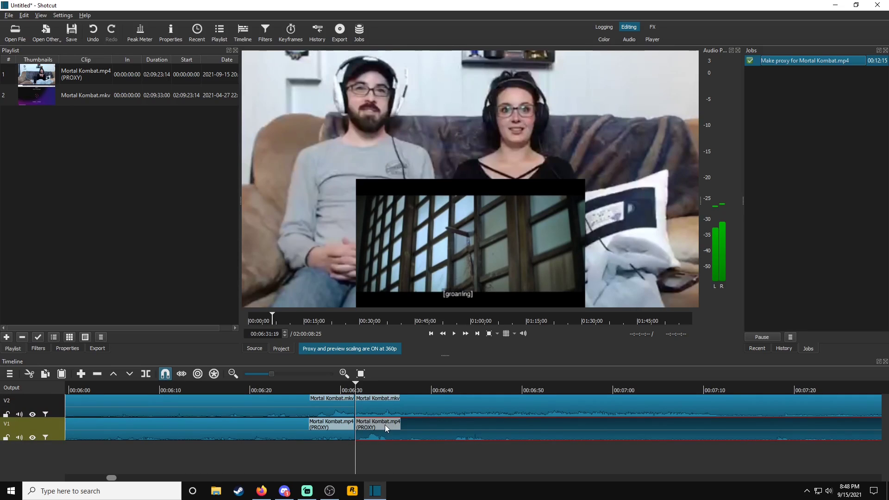
# - Play on to 00:06:35:14, split tracks V1 and V2 there, and lift the V2 movie piece after 00:06:31:19, leaving a gap
pyautogui.press('space')
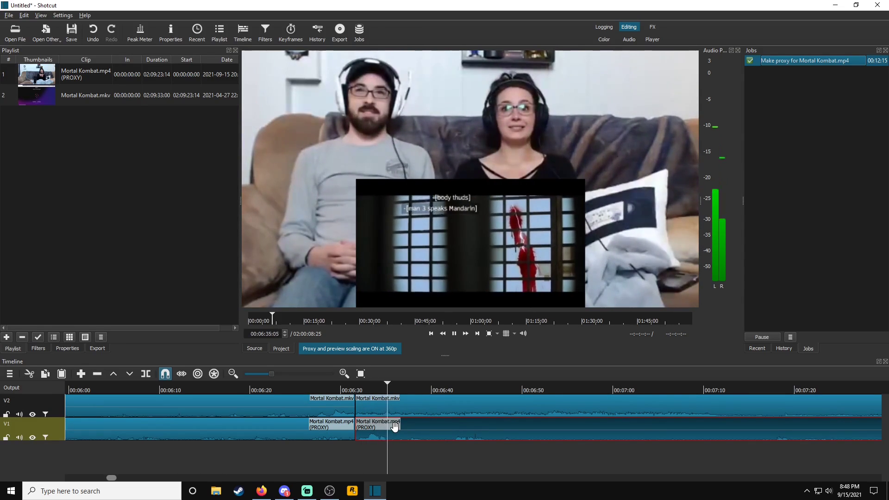
pyautogui.press('space')
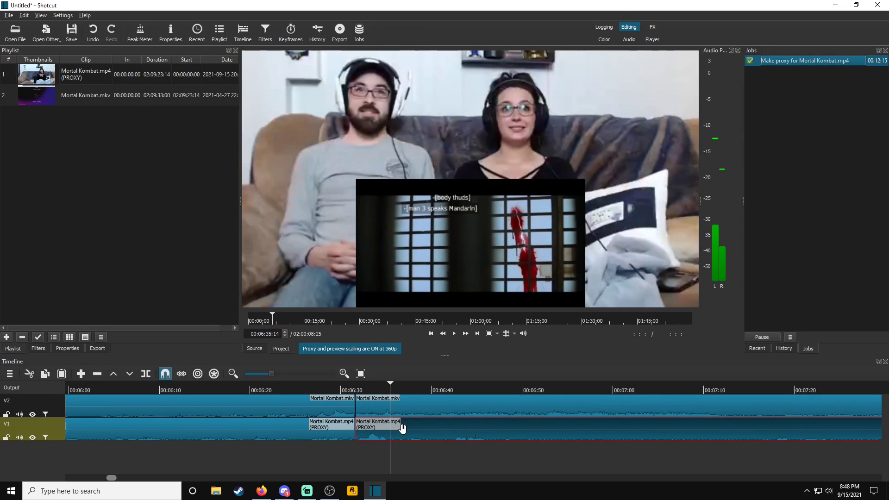
pyautogui.press('s')
pyautogui.click(379, 409)
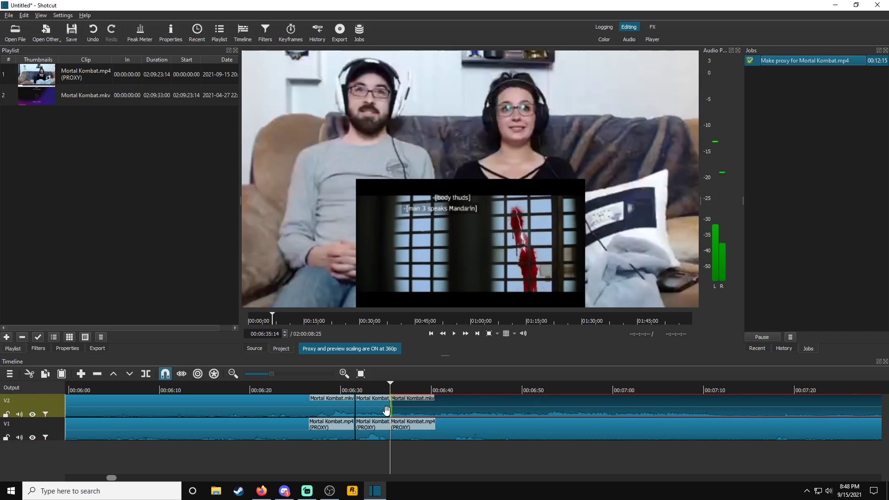
pyautogui.click(379, 409)
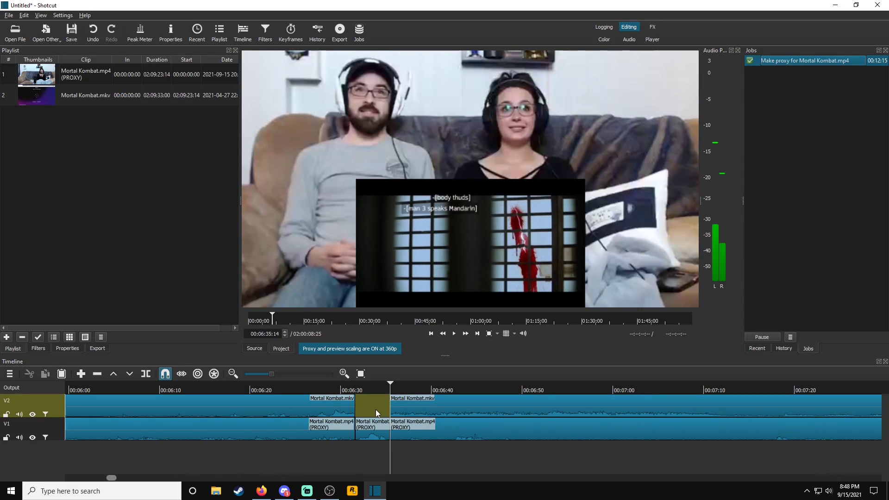
# - Replay the timeline from 00:06:27:05 to check the section where the movie is removed from V2
pyautogui.moveTo(345, 388); pyautogui.dragTo(315, 389)
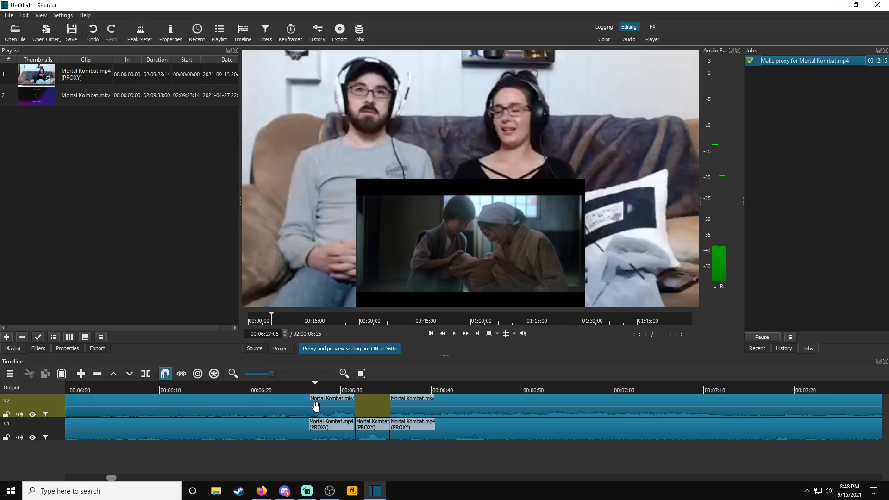
pyautogui.press('space')
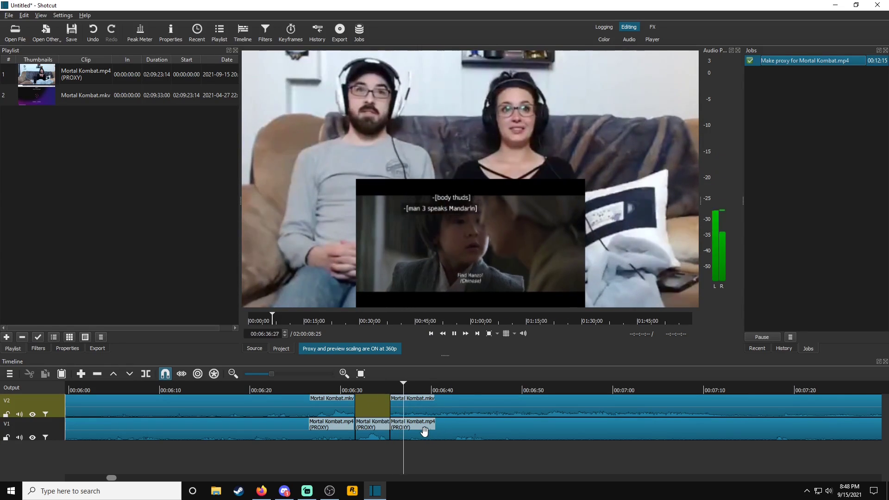
pyautogui.press('space')
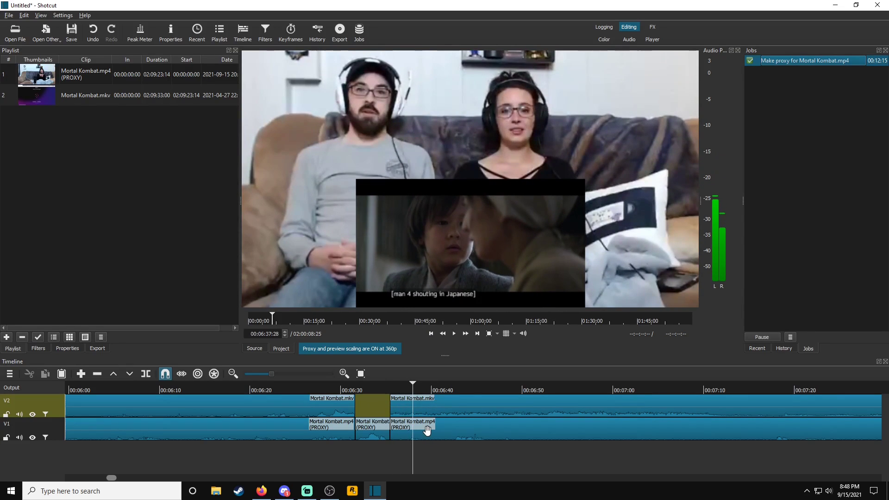
# - Split the V2 movie at about 00:06:41 and at 00:06:42:15, and lift the short piece between, leaving a gap
pyautogui.click(417, 401)
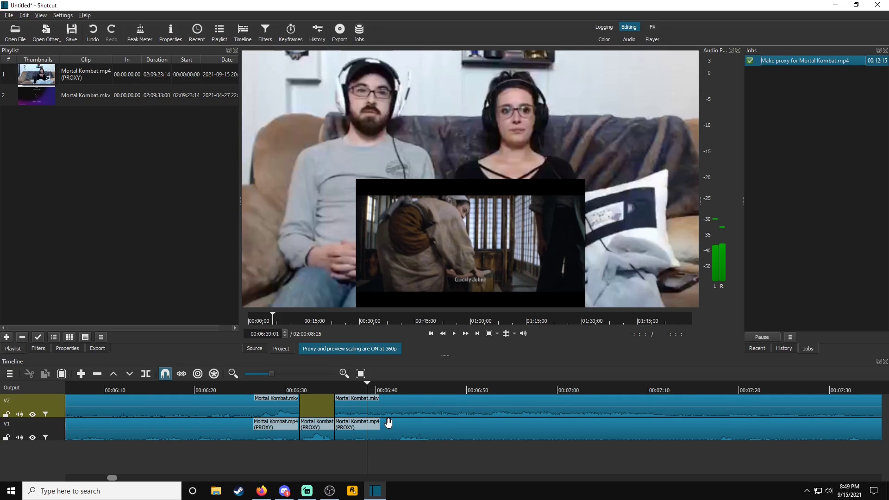
pyautogui.press('space')
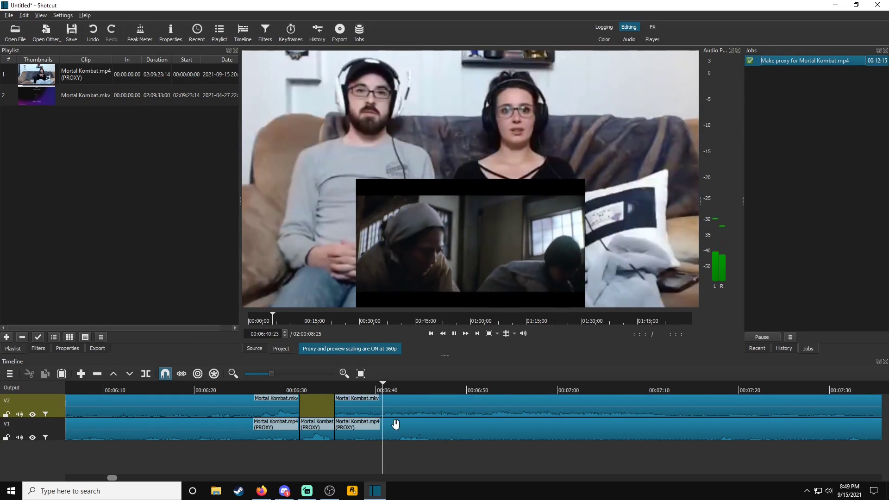
pyautogui.press('space')
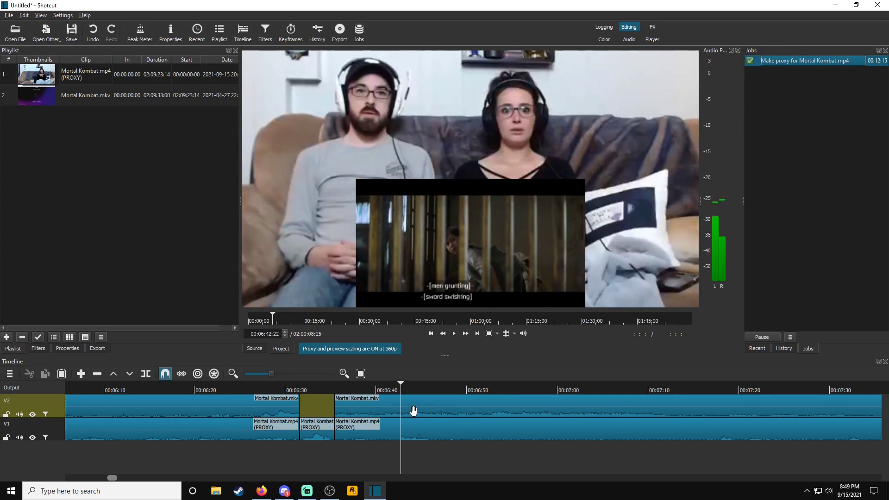
pyautogui.click(387, 389)
pyautogui.press('s')
pyautogui.press('space')
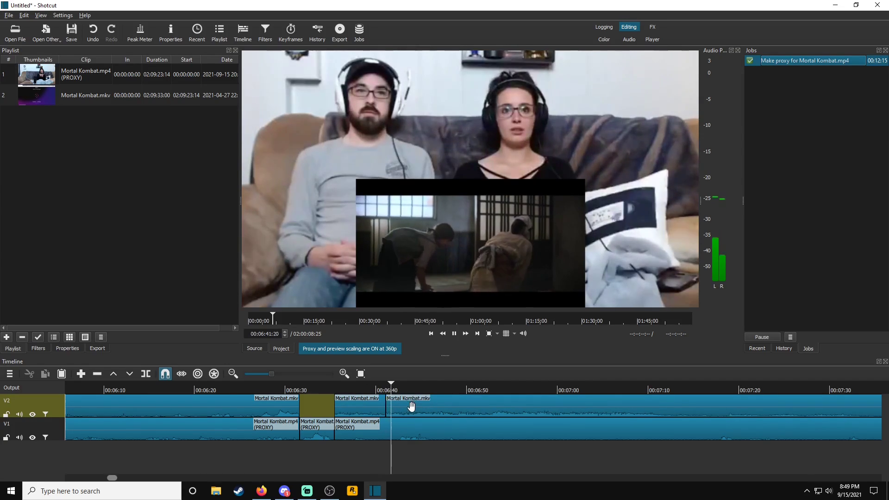
pyautogui.press('space')
pyautogui.press('s')
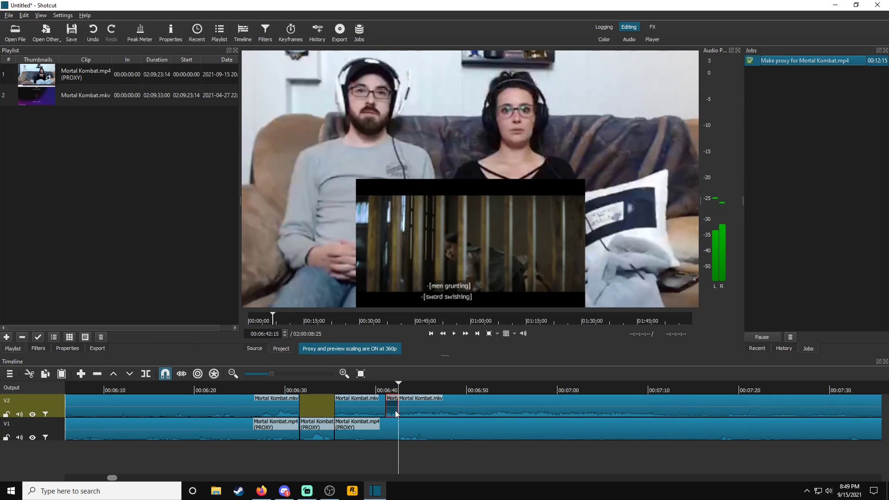
pyautogui.press('Delete')
# - Play on to 00:06:45:23 and split the clips on both tracks V2 and V1 there
pyautogui.press('space')
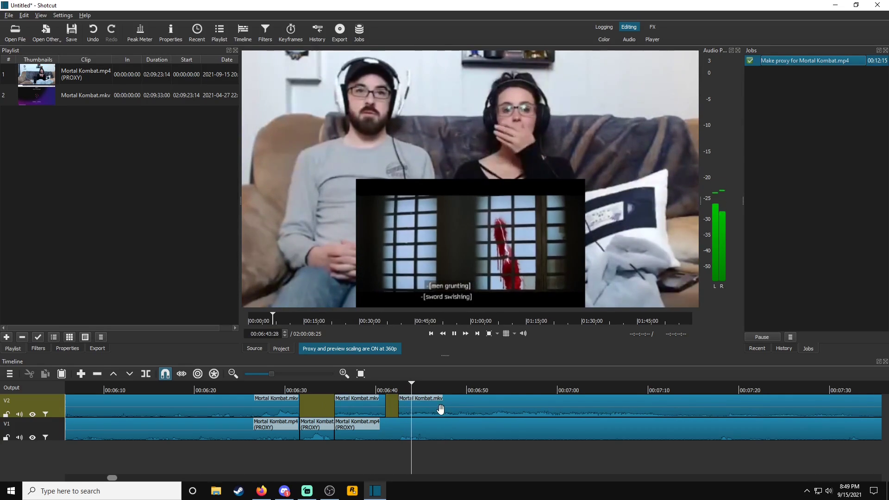
pyautogui.press('space')
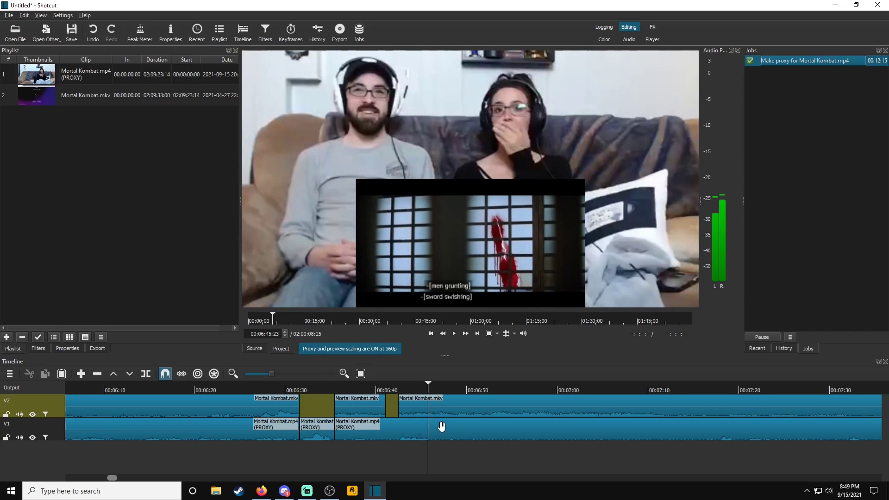
pyautogui.press('s')
pyautogui.click(437, 423)
pyautogui.press('s')
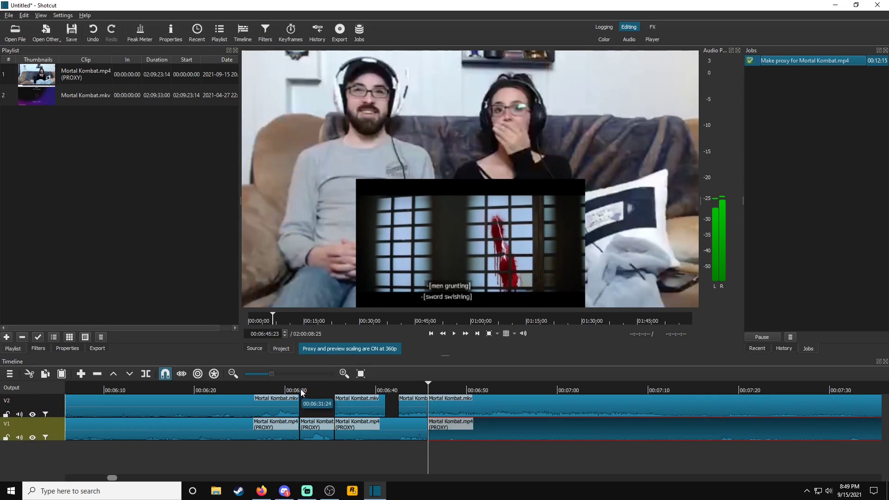
# - Replay briefly from about 00:06:38, and split the clips on both tracks V1 and V2 at 00:07:02:08
pyautogui.moveTo(309, 392); pyautogui.dragTo(357, 390)
pyautogui.press('space')
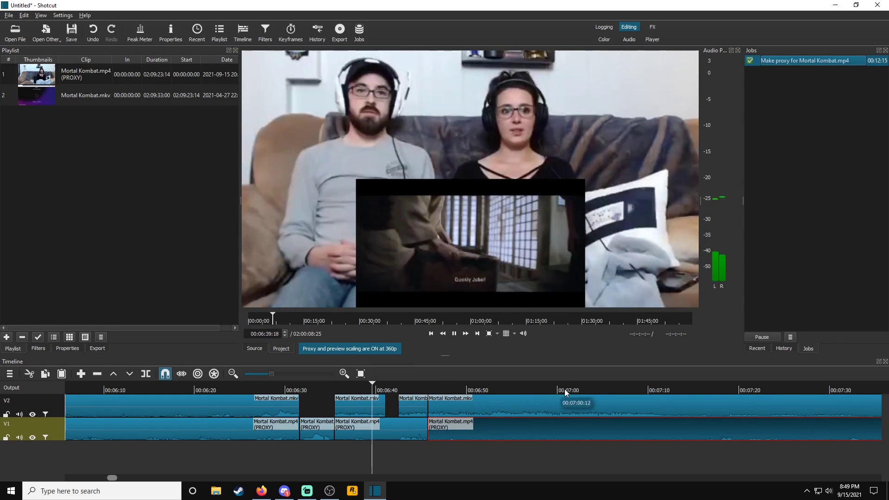
pyautogui.press('space')
pyautogui.click(578, 424)
pyautogui.press('s')
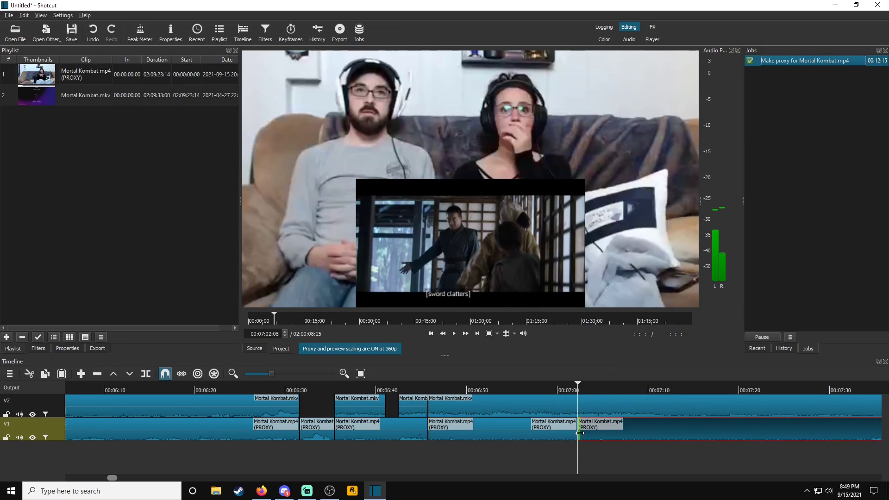
pyautogui.click(579, 409)
pyautogui.press('s')
pyautogui.hscroll(2, 546, 457)
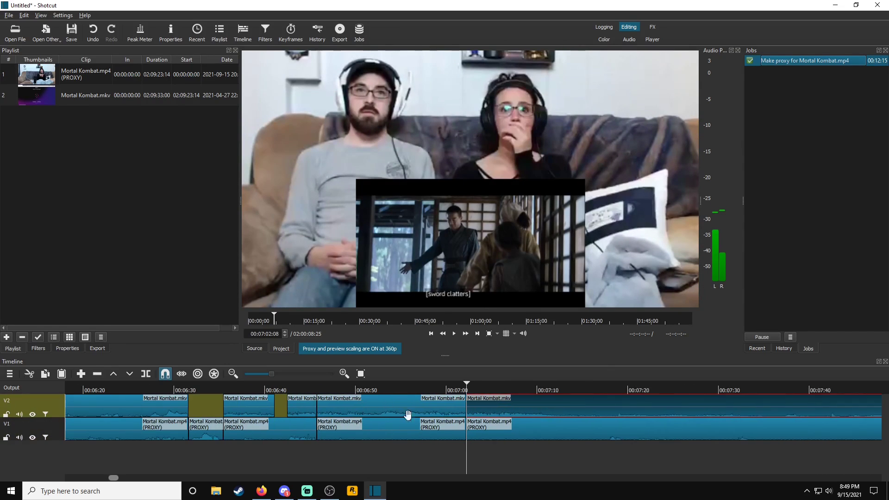
# - Preview the section after 00:06:45:23 and split the V2 movie clip at 00:06:51:11 and about 00:06:55:24
pyautogui.click(425, 415)
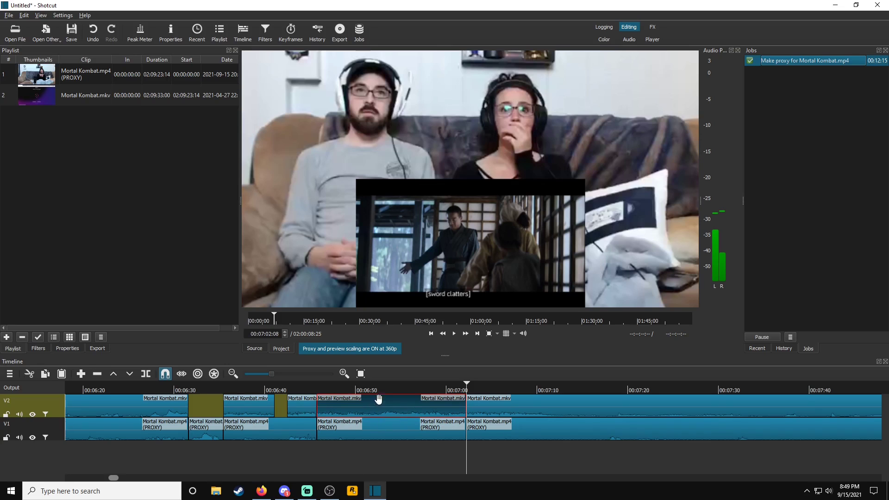
pyautogui.moveTo(369, 386); pyautogui.dragTo(345, 386)
pyautogui.press('space')
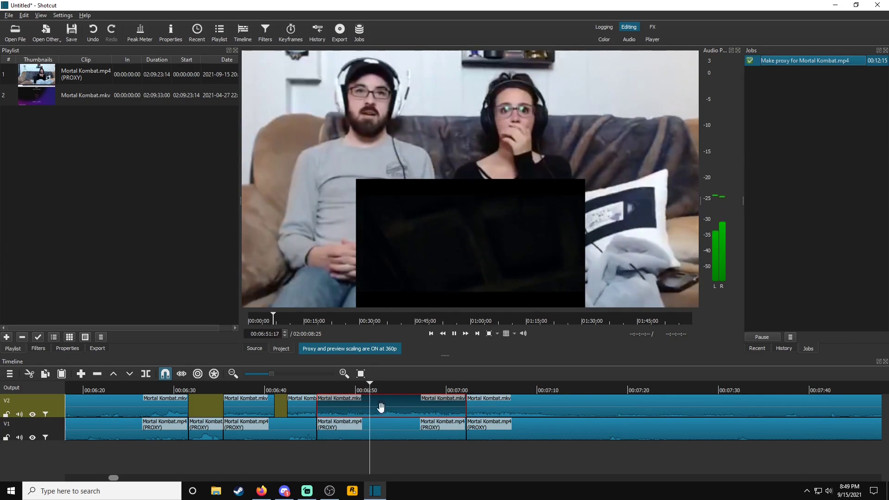
pyautogui.moveTo(355, 390); pyautogui.dragTo(319, 390)
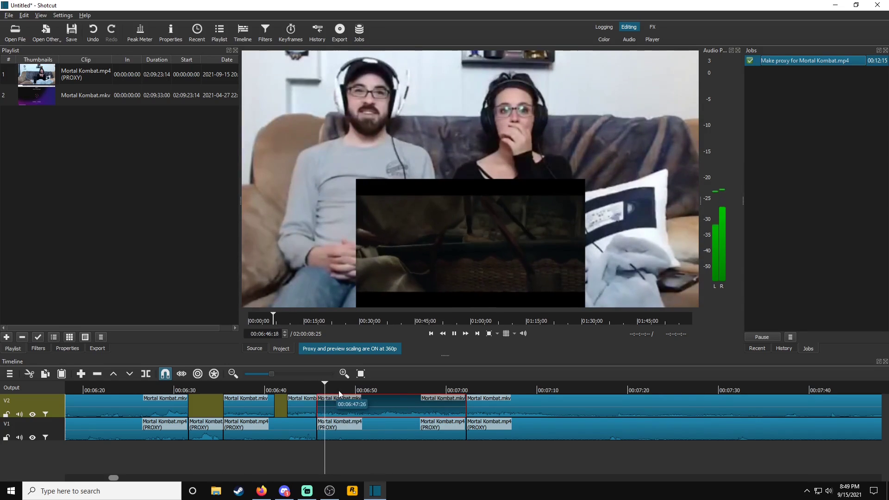
pyautogui.press('space')
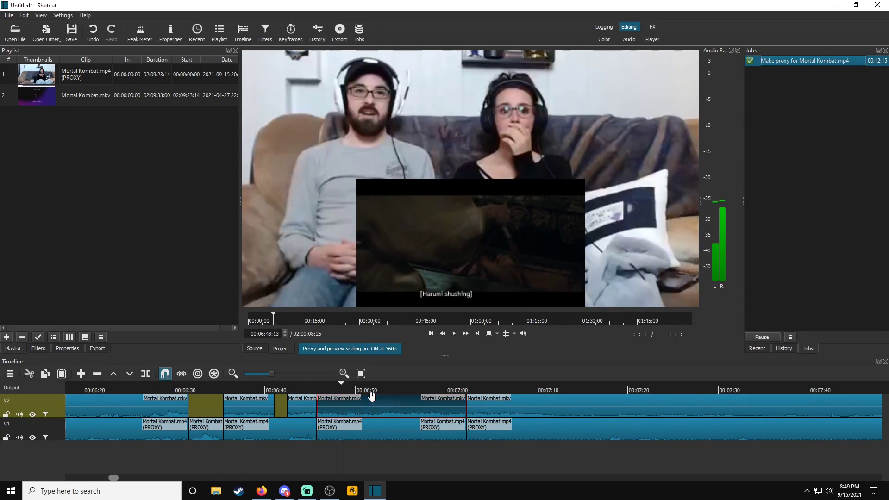
pyautogui.click(369, 391)
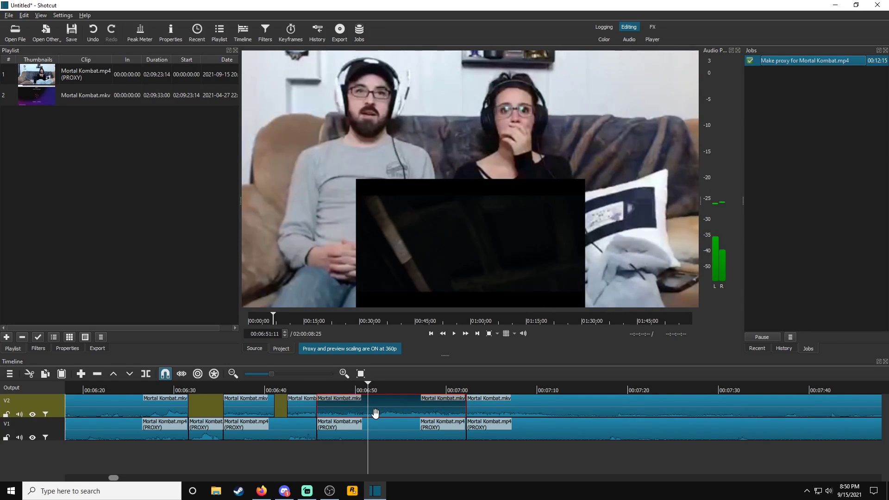
pyautogui.press('s')
pyautogui.press('space')
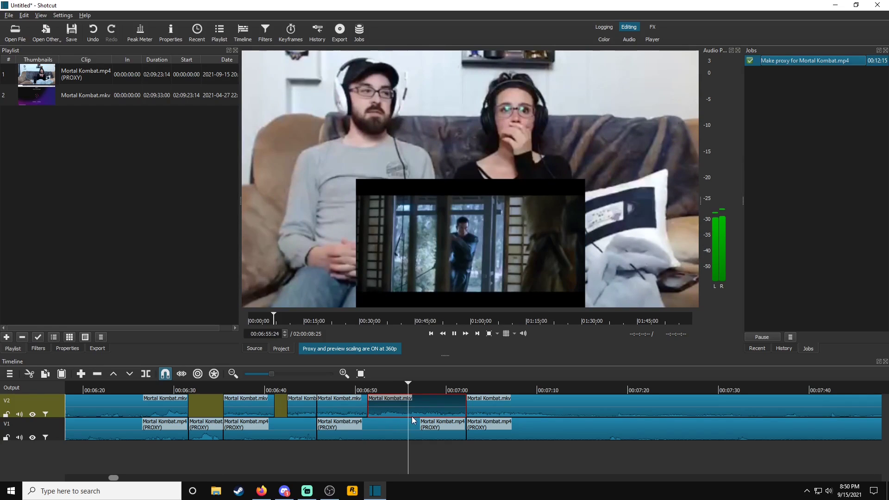
pyautogui.press('s')
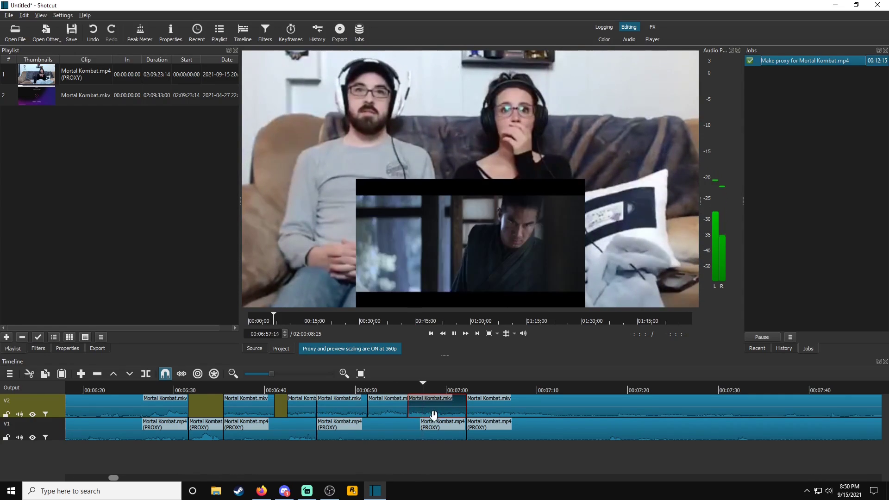
pyautogui.press('space')
# - Add a Blur: Box filter with 43 px width and height to the V2 piece between 00:06:51:11 and 00:06:55:24
pyautogui.click(389, 411)
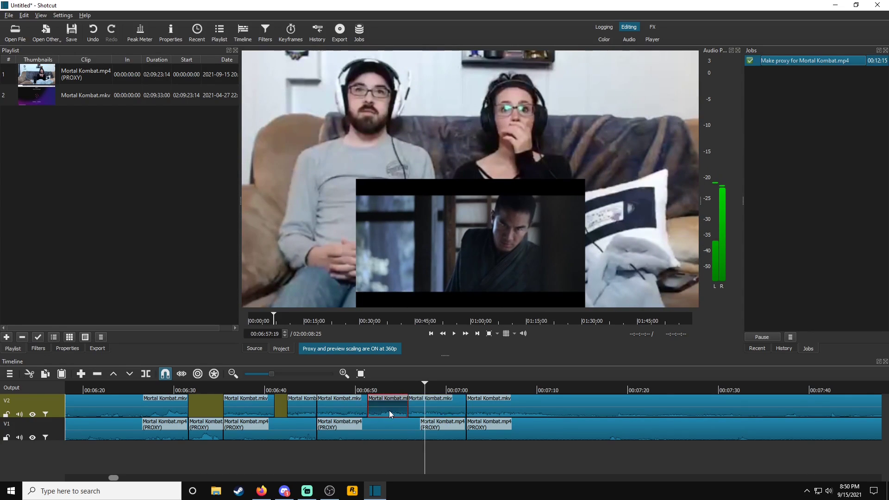
pyautogui.click(38, 349)
pyautogui.click(10, 140)
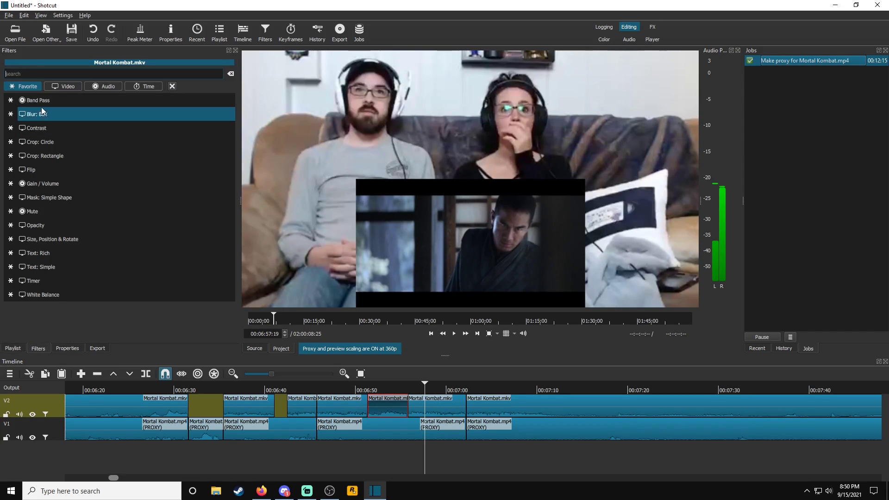
pyautogui.click(50, 115)
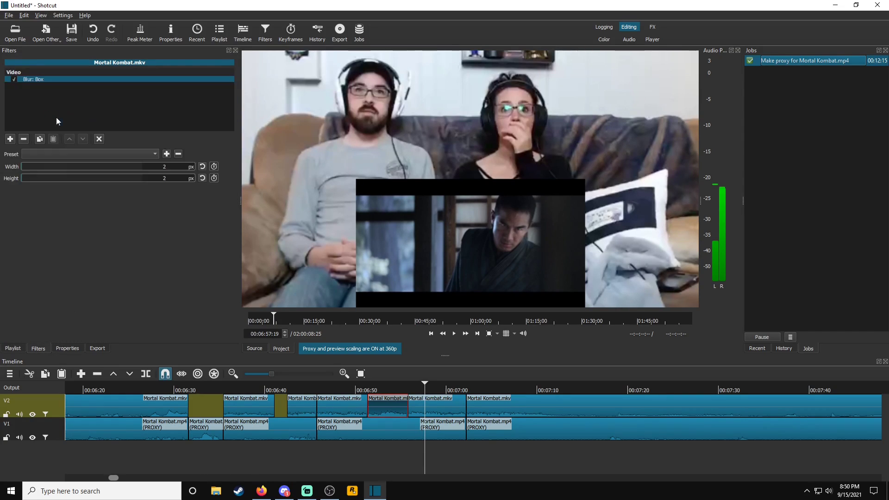
pyautogui.moveTo(61, 169); pyautogui.dragTo(72, 167)
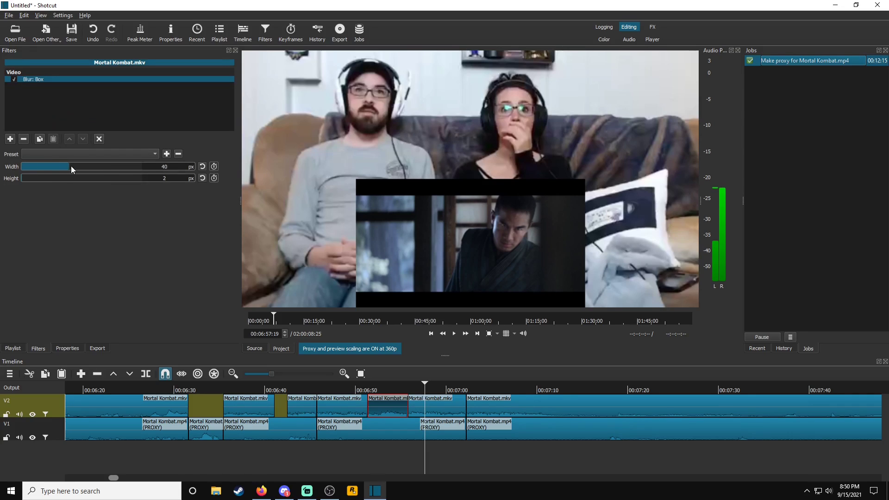
pyautogui.click(70, 182)
# - Replay the blurred movie piece and raise the box blur's width and height to 80 px
pyautogui.click(363, 386)
pyautogui.press('space')
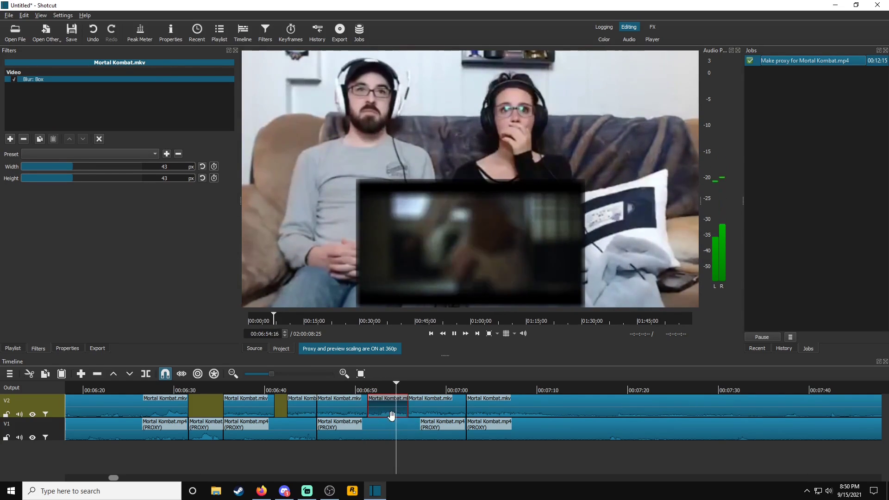
pyautogui.press('space')
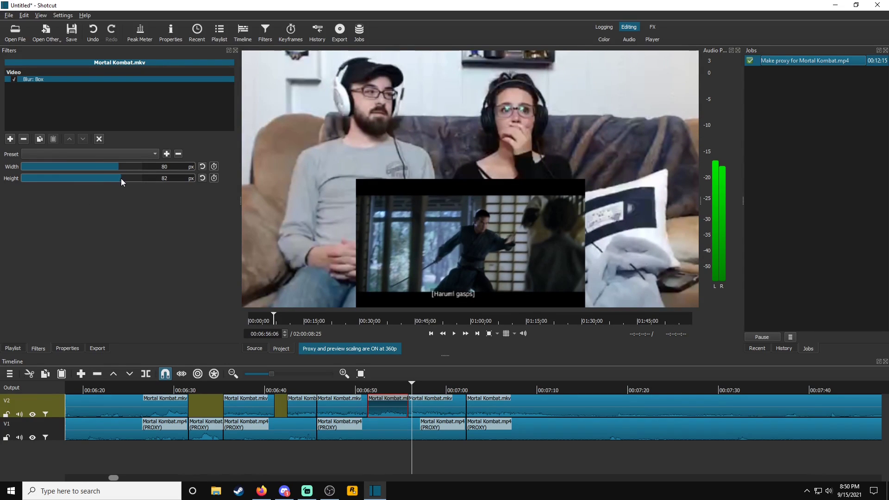
pyautogui.click(371, 390)
pyautogui.press('space')
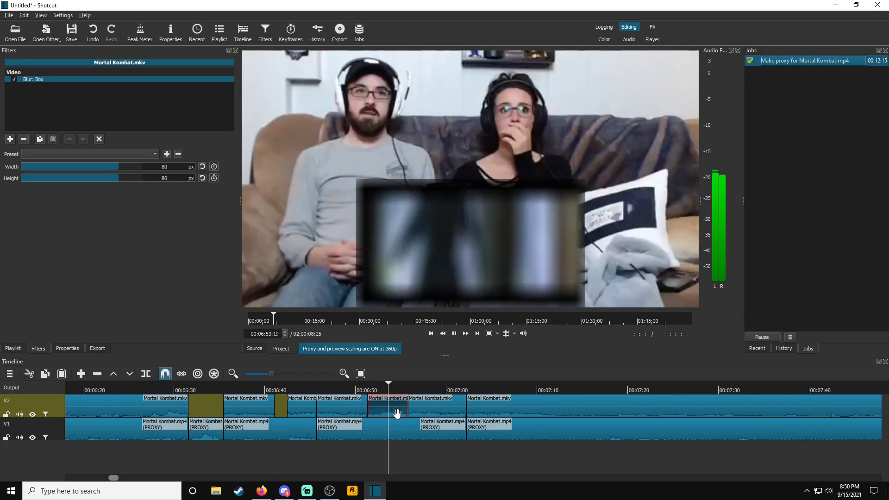
pyautogui.press('space')
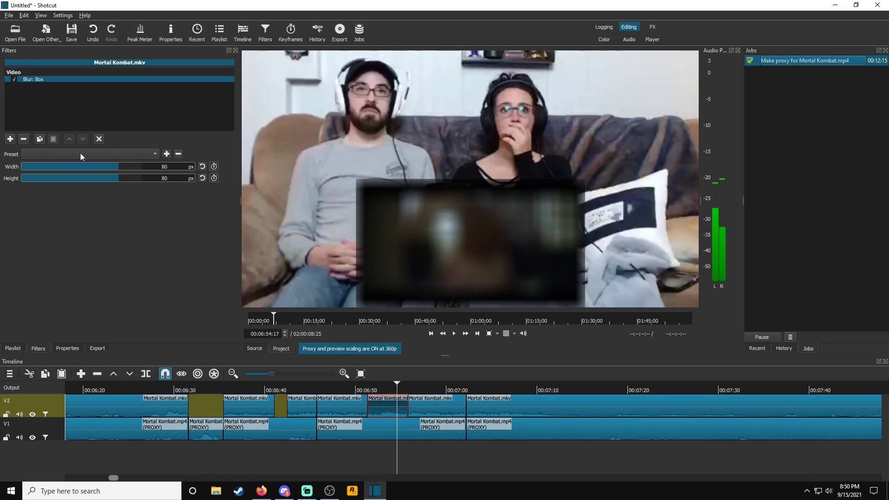
# - Add a Band Pass audio filter to the blurred movie piece on V2
pyautogui.click(10, 139)
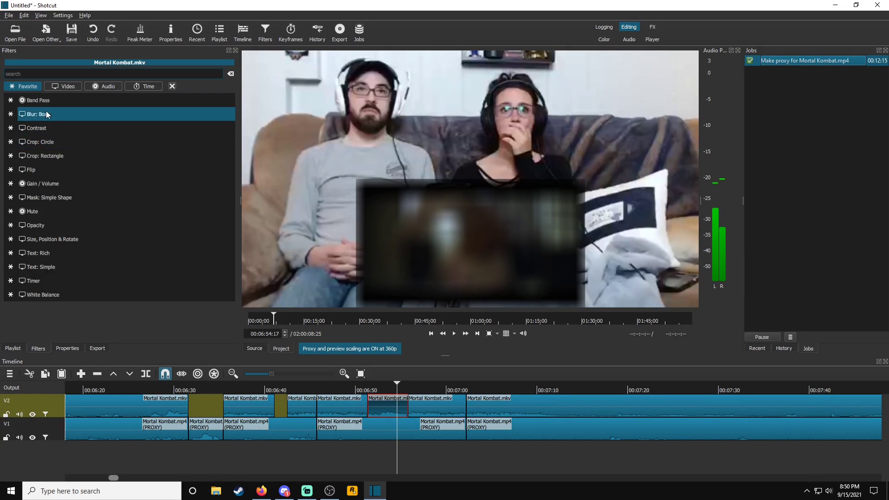
pyautogui.click(48, 101)
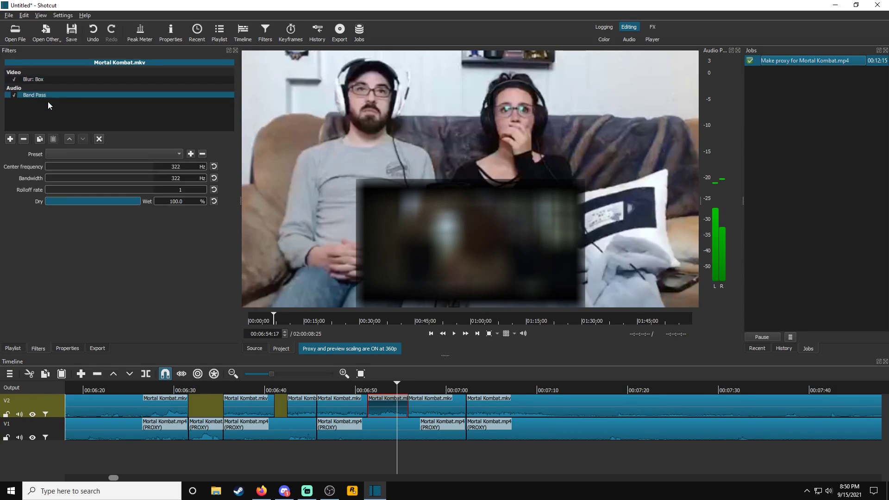
# - Set the Band Pass filter's rolloff rate to 5 and replay the blurred movie piece on V2 with the section around it
pyautogui.moveTo(55, 191); pyautogui.dragTo(80, 193)
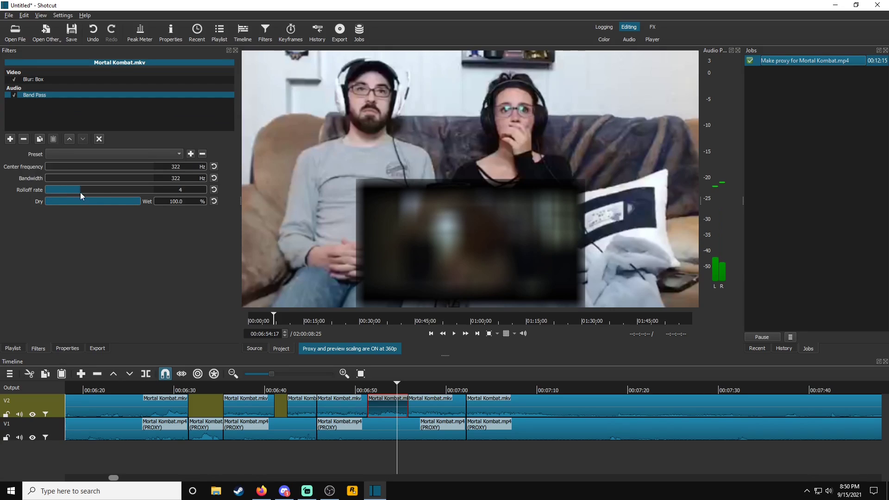
pyautogui.click(375, 391)
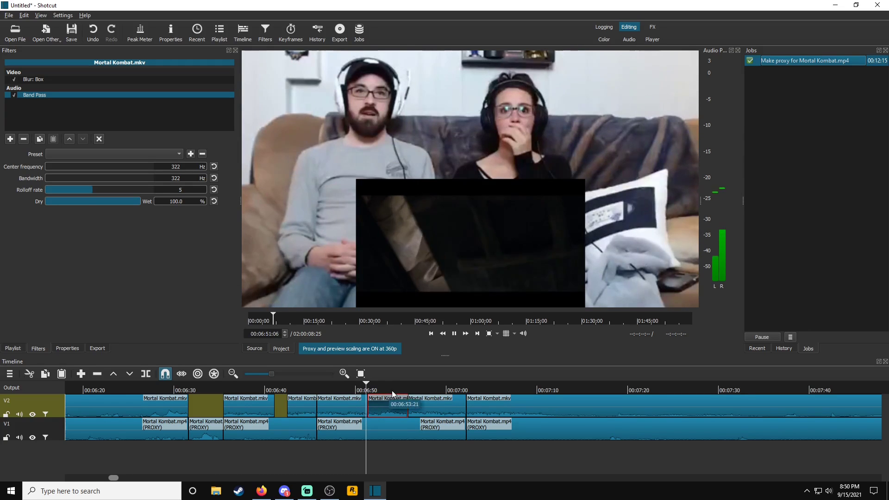
pyautogui.press('space')
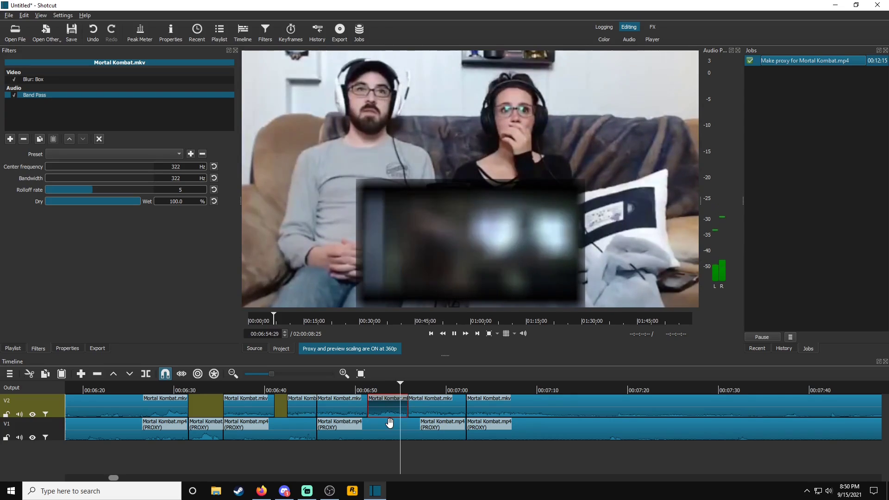
pyautogui.press('space')
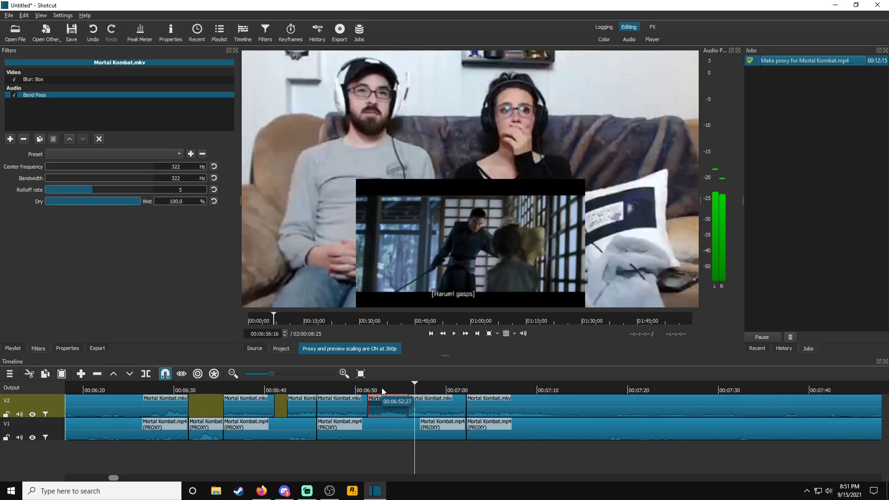
pyautogui.click(349, 384)
pyautogui.press('space')
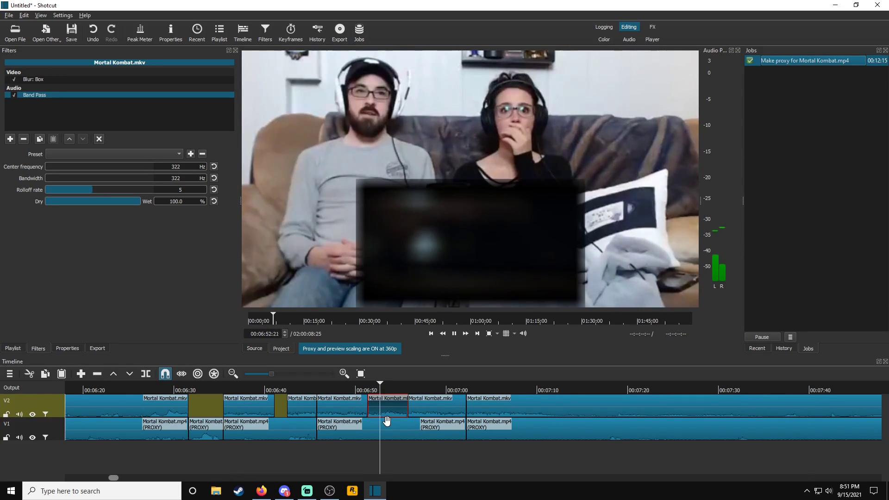
pyautogui.press('space')
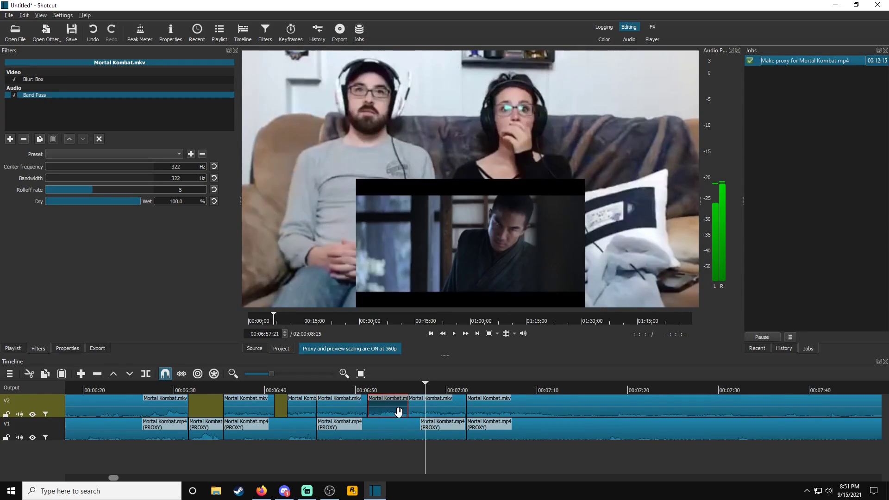
# - Lift the blurred movie piece out of V2, leaving a gap, and play the reaction through it
pyautogui.press('Delete')
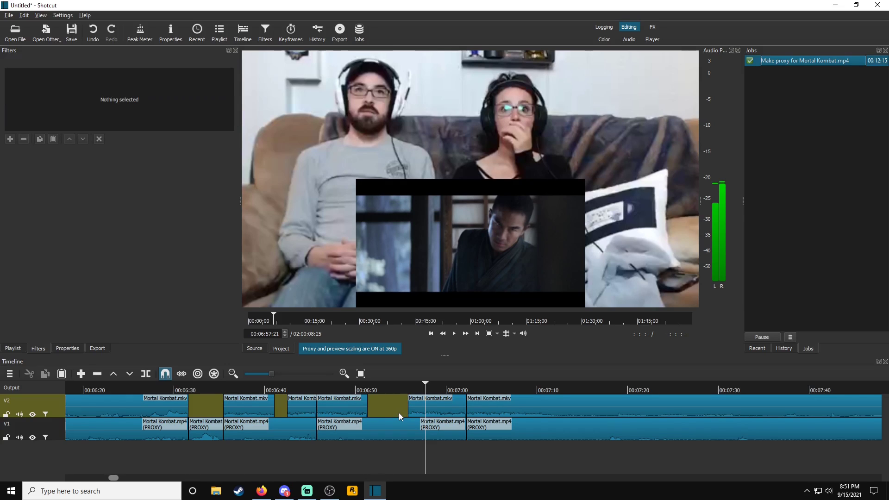
pyautogui.press('Up')
pyautogui.press('Up')
pyautogui.press('space')
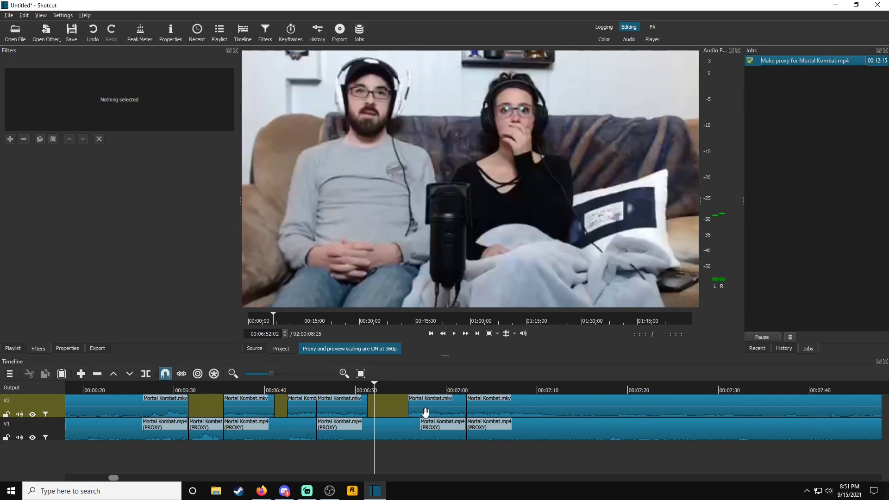
pyautogui.press('space')
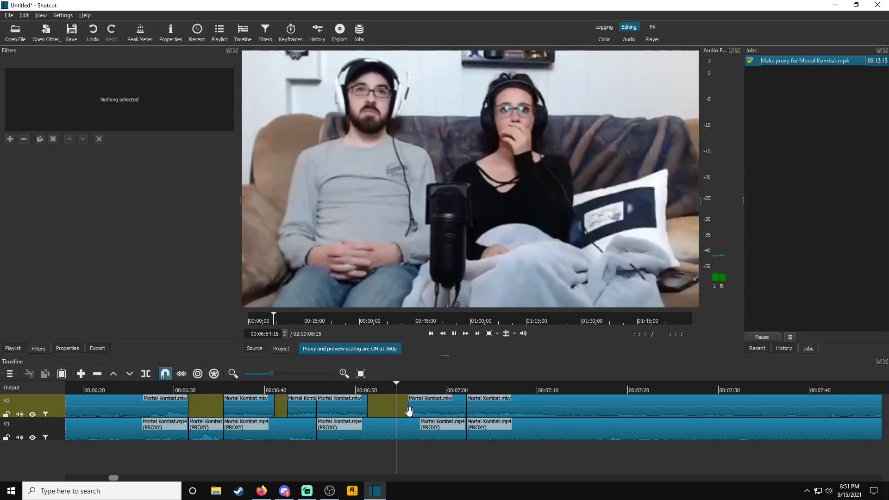
# - Split the V1 reaction clip at 00:06:51:26 and 00:06:55:12 and ripple-delete the piece between the cuts
pyautogui.click(373, 387)
pyautogui.click(372, 387)
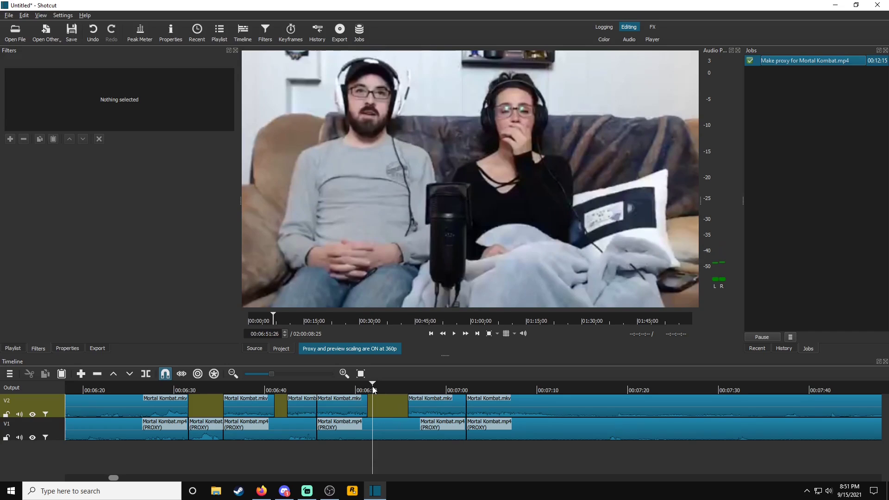
pyautogui.press('Down')
pyautogui.press('s')
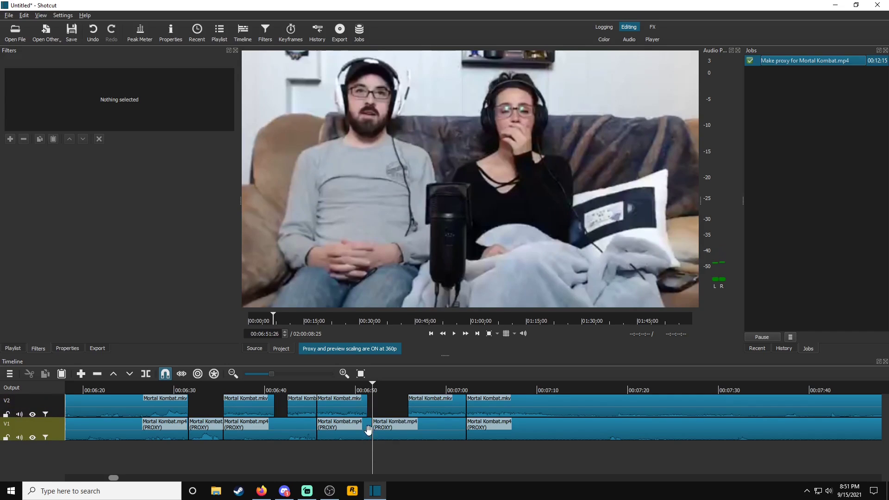
pyautogui.click(403, 388)
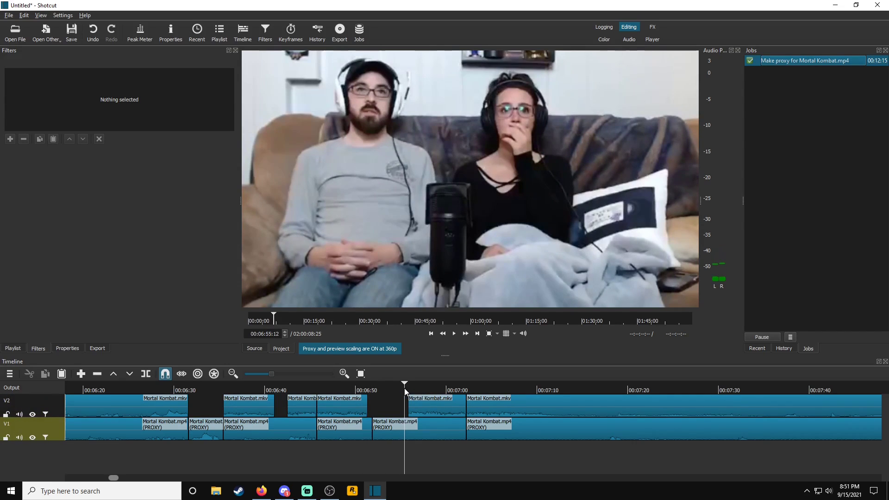
pyautogui.press('s')
pyautogui.click(389, 431)
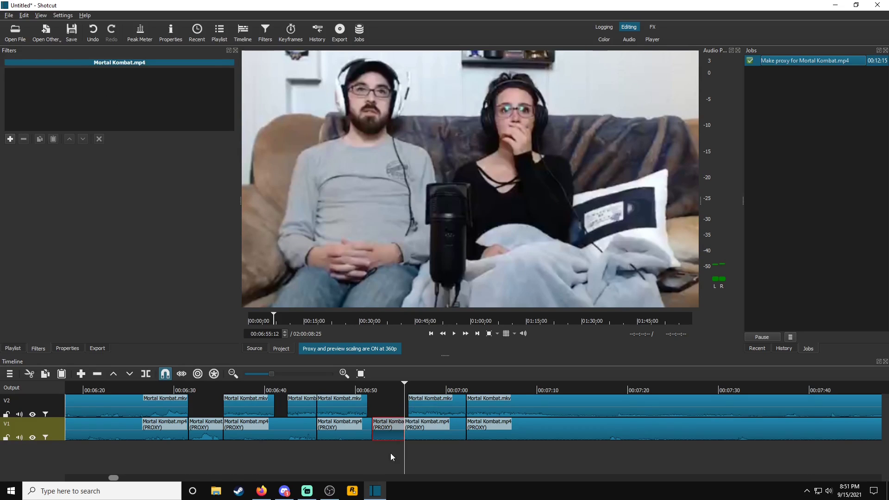
pyautogui.press('Delete')
# - Shift the two remaining V2 movie clips earlier to realign them with the V1 clips, and play across the shortened gap
pyautogui.moveTo(443, 410); pyautogui.dragTo(409, 410)
pyautogui.moveTo(469, 409); pyautogui.dragTo(436, 409)
pyautogui.press('space')
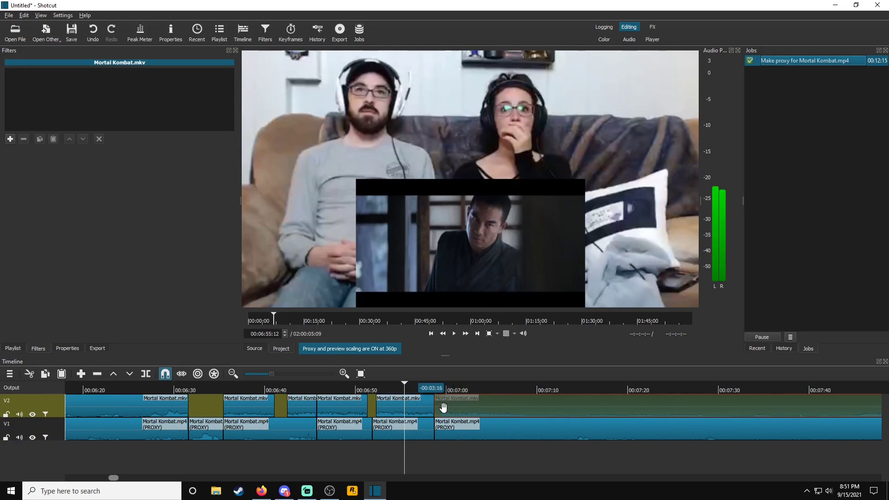
pyautogui.click(462, 454)
pyautogui.click(360, 390)
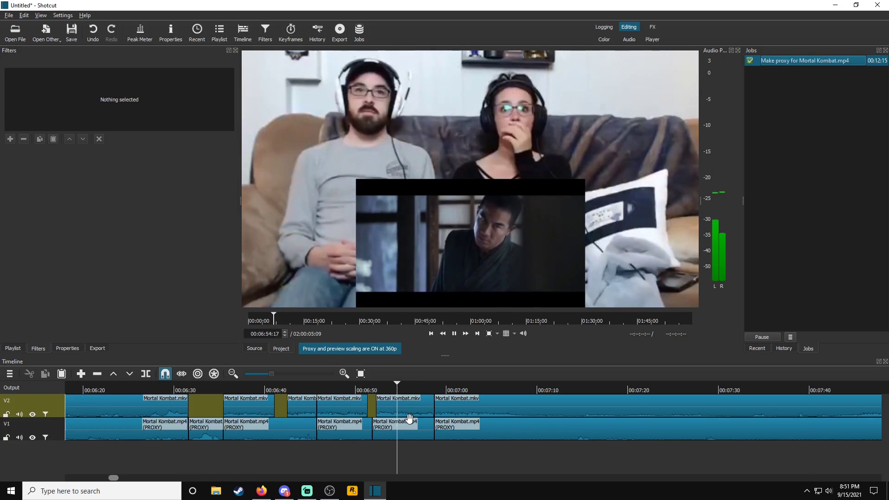
pyautogui.press('space')
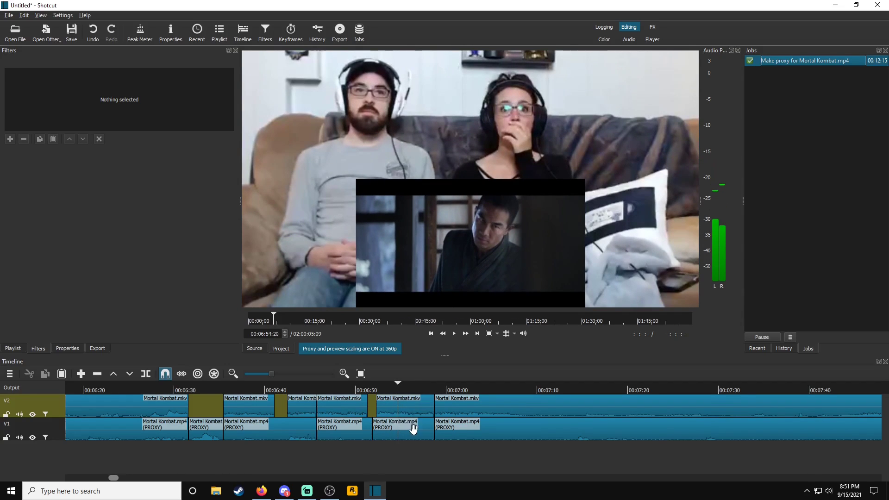
# - Examine the cut section up to 00:06:59:19 and the long uncut stretch of the movie and reaction tracks after it
pyautogui.scroll(-2, 410, 423)
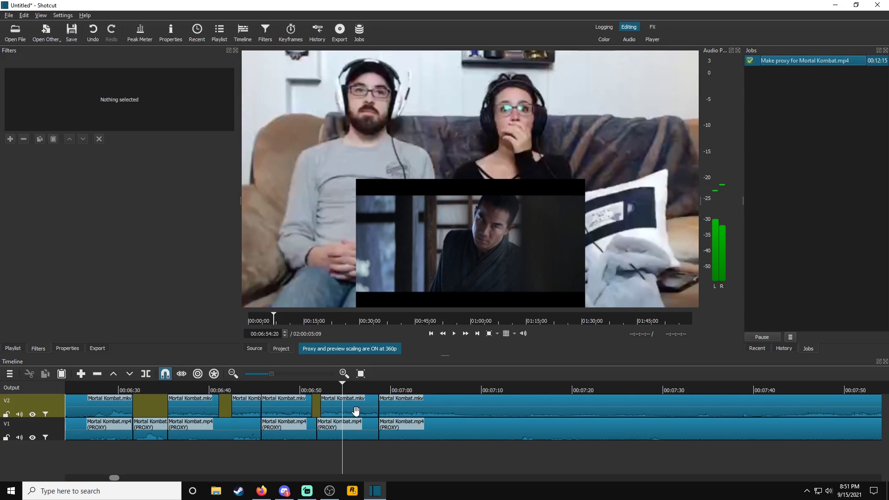
pyautogui.scroll(-1, 345, 410)
pyautogui.click(347, 388)
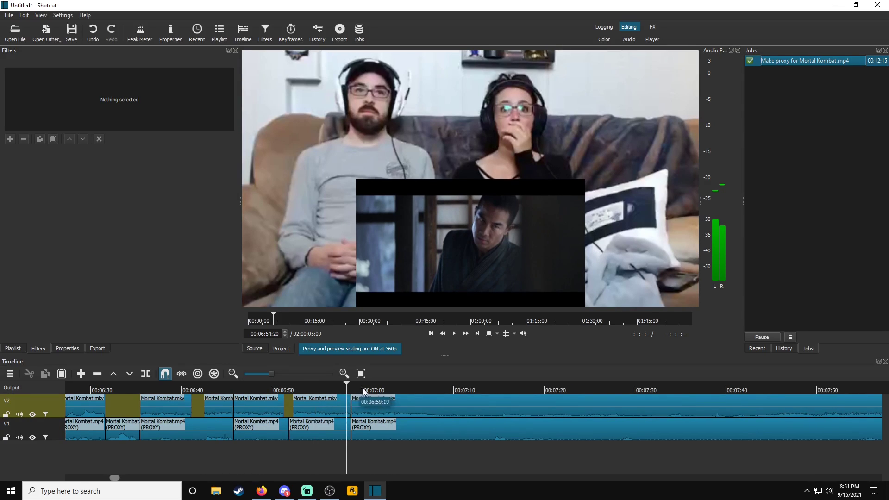
pyautogui.press('space')
pyautogui.press('space')
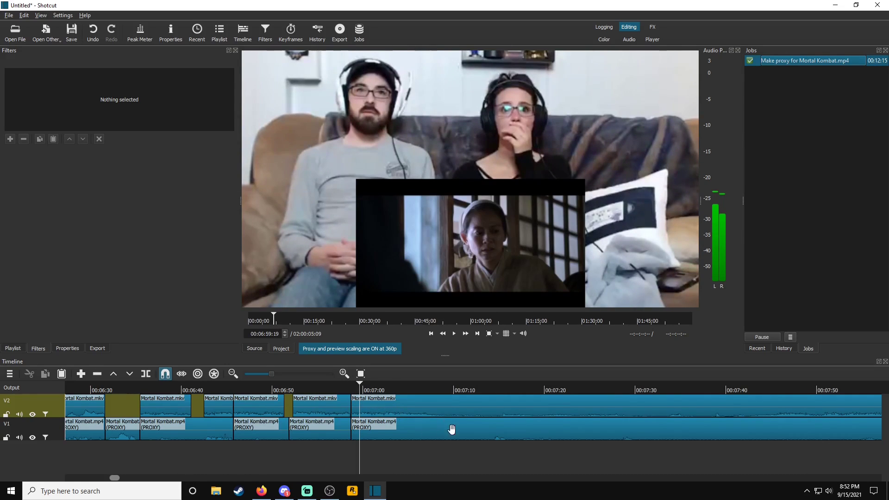
pyautogui.scroll(-10, 427, 437)
pyautogui.scroll(-3, 434, 445)
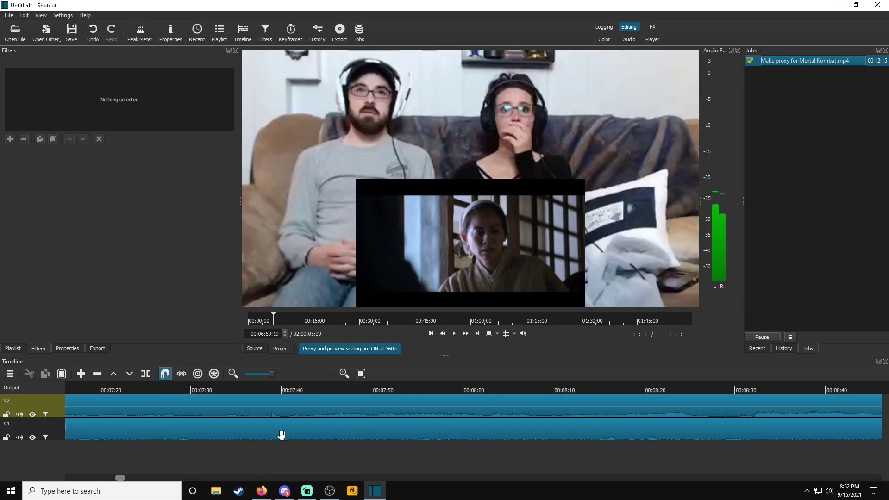
pyautogui.scroll(14, 224, 454)
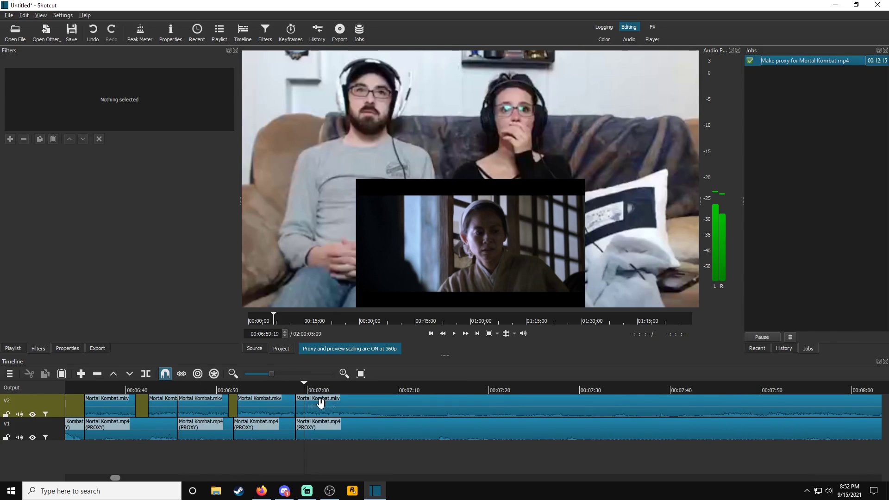
pyautogui.click(311, 408)
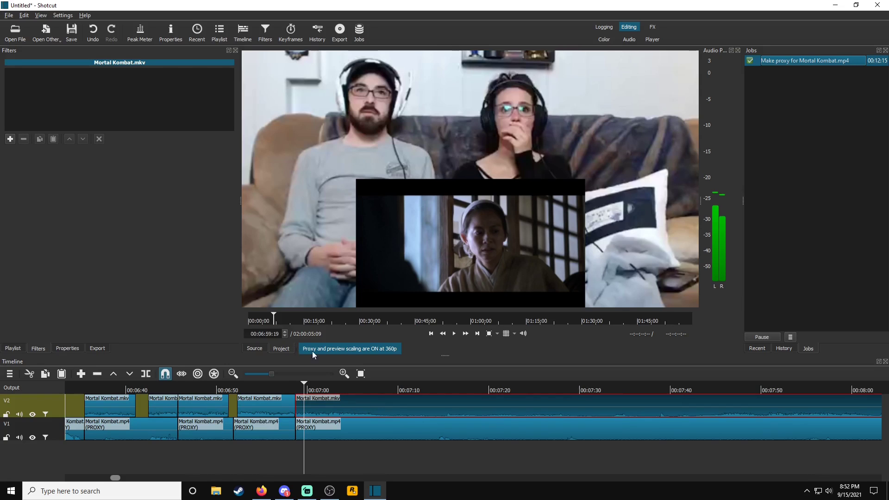
pyautogui.scroll(-2, 328, 419)
pyautogui.scroll(-2, 327, 416)
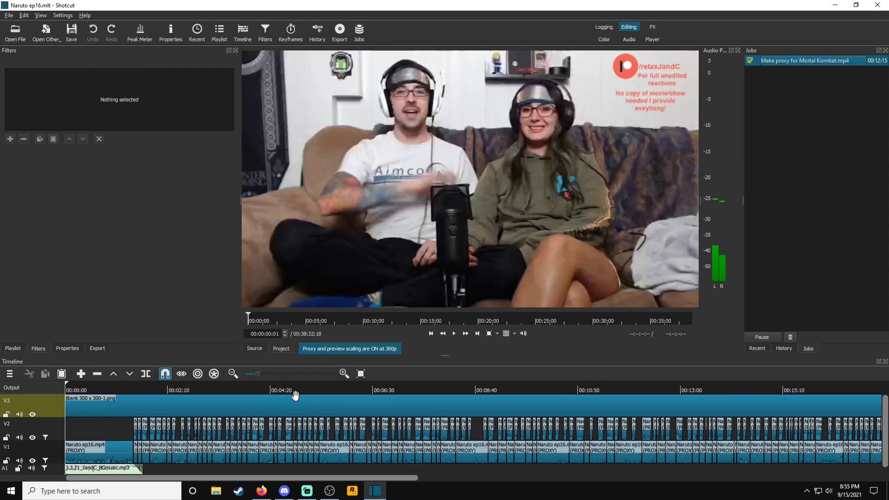
# - Examine the cuts in the Naruto ep16 timeline and play the wide movie-free stretch around 00:08:40
pyautogui.scroll(1, 295, 394)
pyautogui.scroll(10, 301, 396)
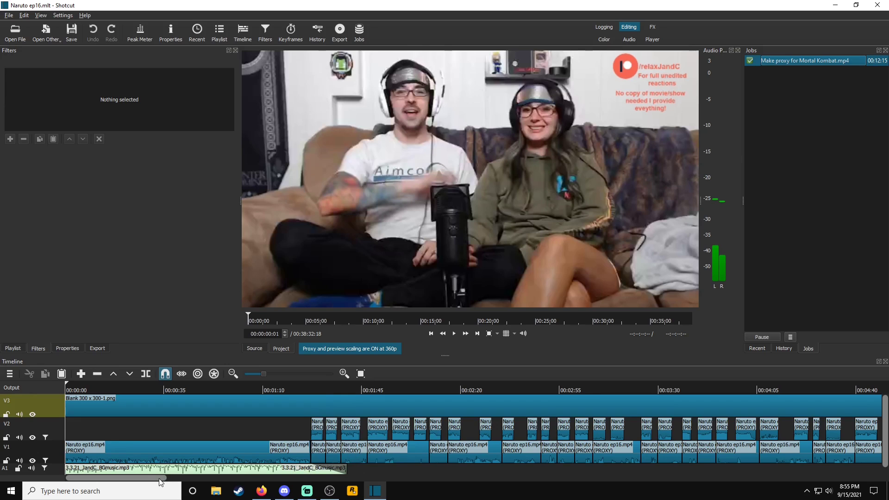
pyautogui.moveTo(159, 479); pyautogui.dragTo(318, 478)
pyautogui.scroll(-1, 253, 461)
pyautogui.scroll(1, 253, 461)
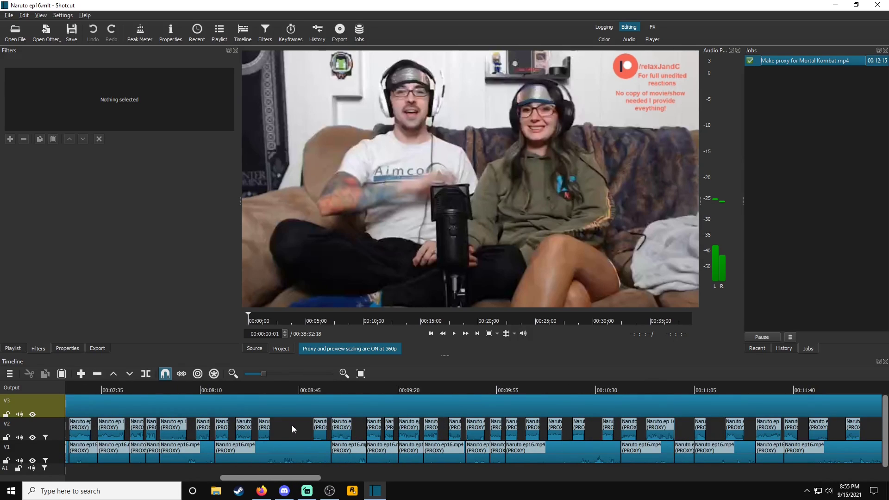
pyautogui.click(273, 391)
pyautogui.press('space')
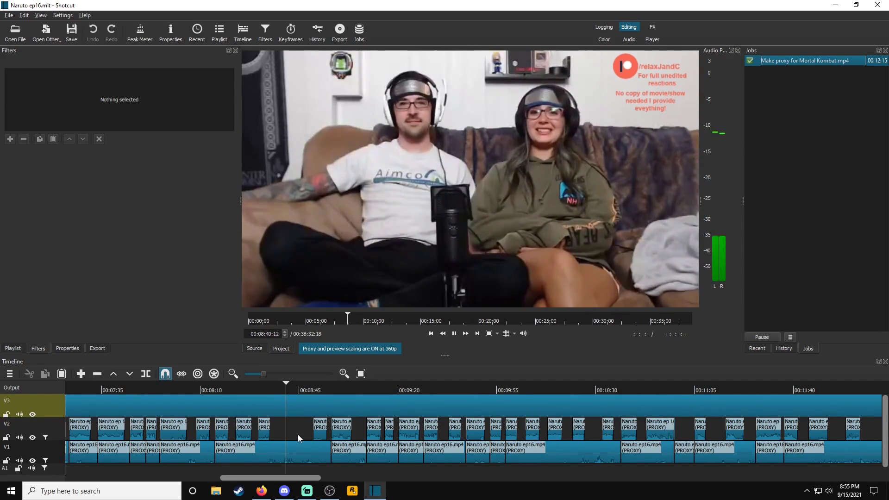
pyautogui.press('space')
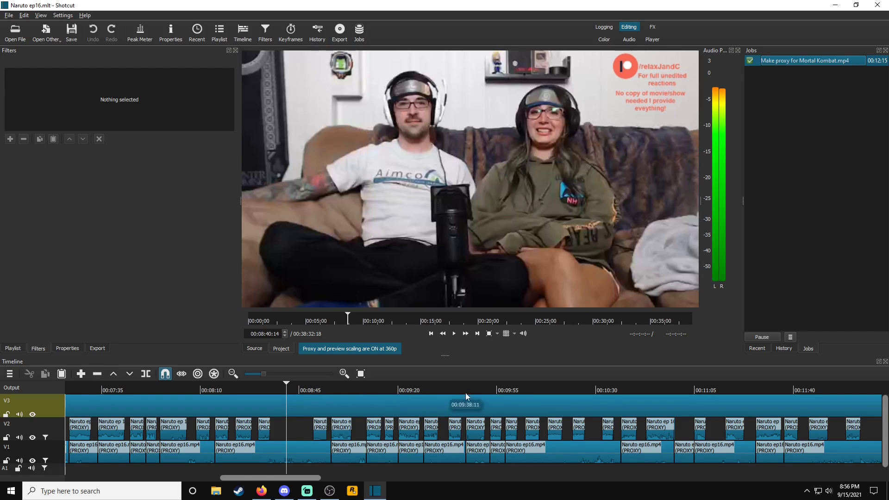
# - Play the Naruto ep16 edit from 00:09:08:06 to review its short, semi-transparent episode overlays
pyautogui.click(365, 390)
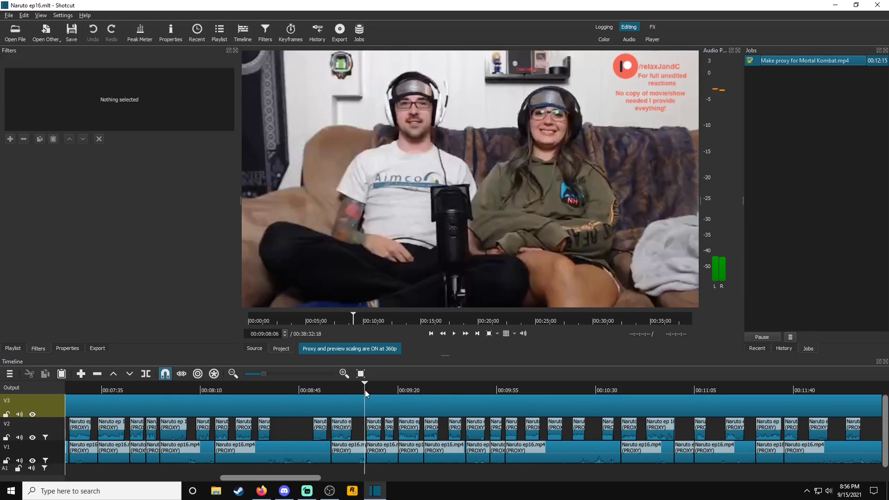
pyautogui.press('space')
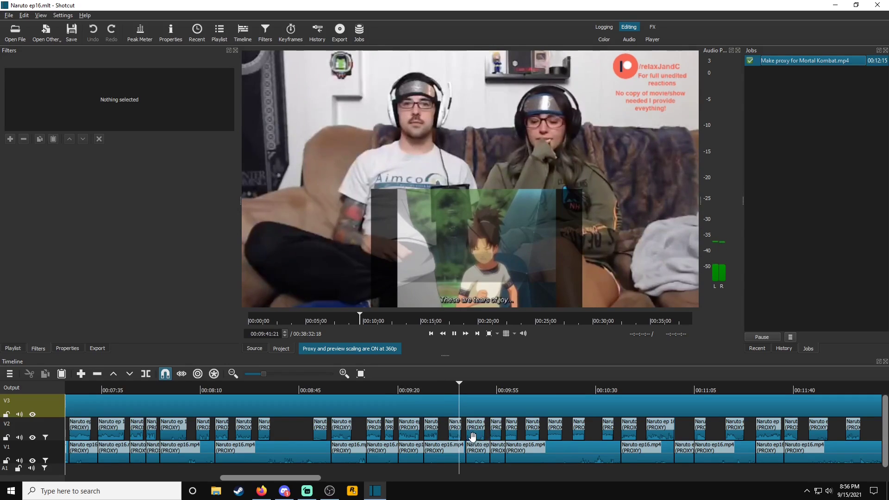
pyautogui.hscroll(1, 470, 446)
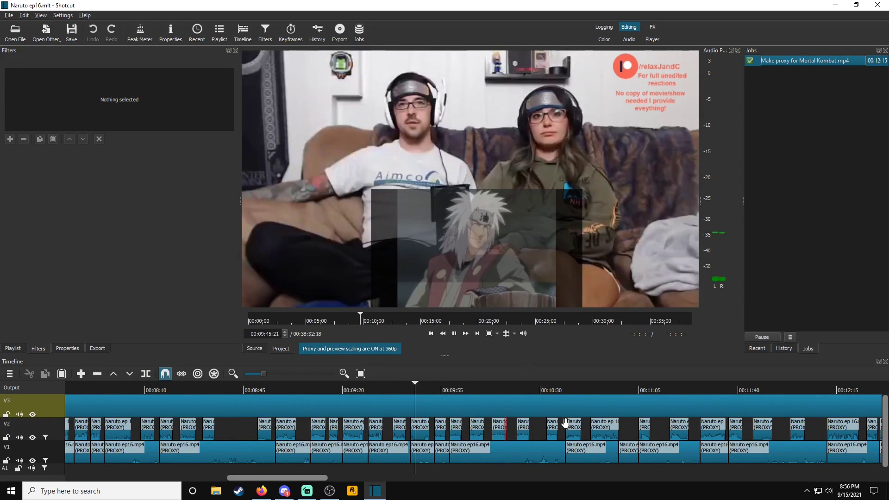
pyautogui.press('space')
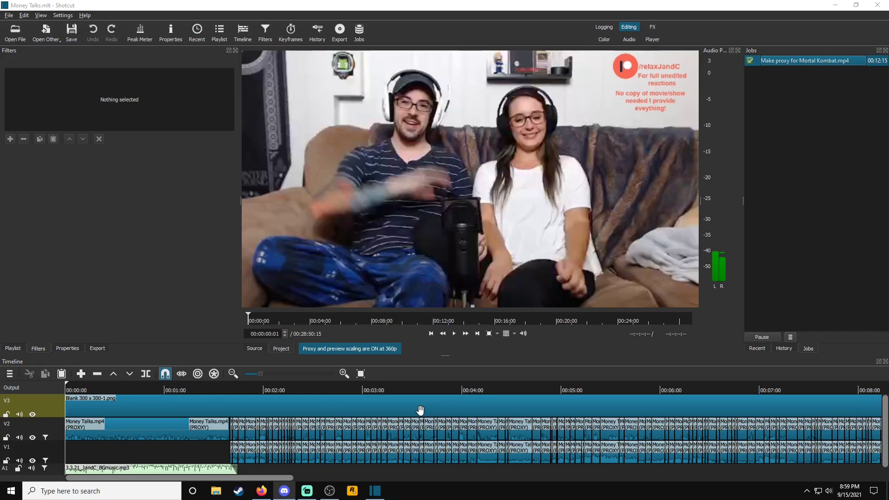
# - Play the Money Talks edit from about 00:02:19:15 to review the switch between full movie footage and the blurred-background reaction
pyautogui.click(296, 388)
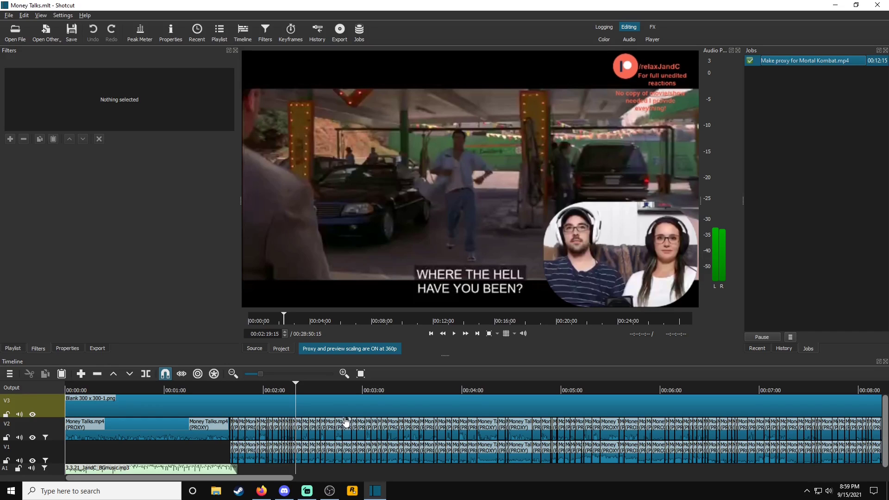
pyautogui.press('space')
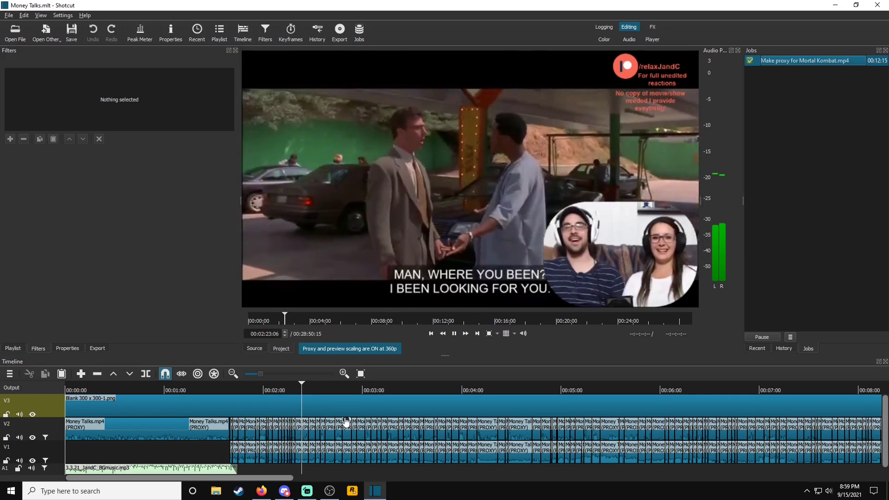
pyautogui.press('space')
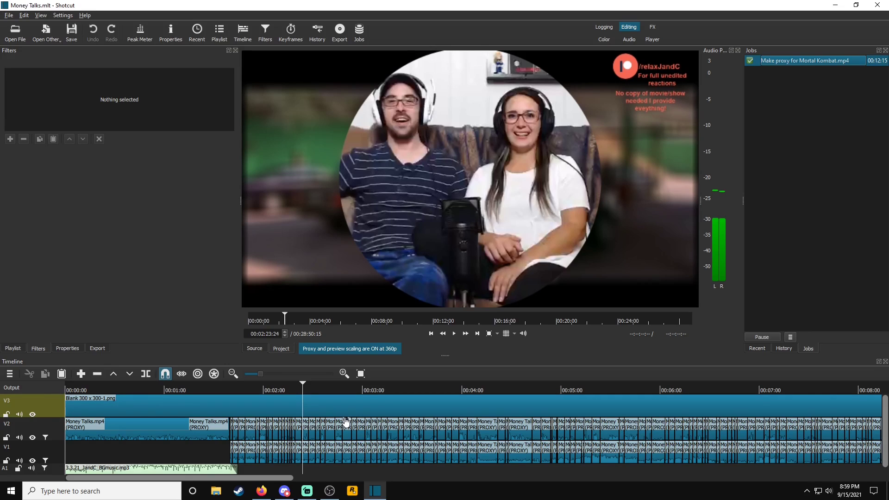
pyautogui.press('space')
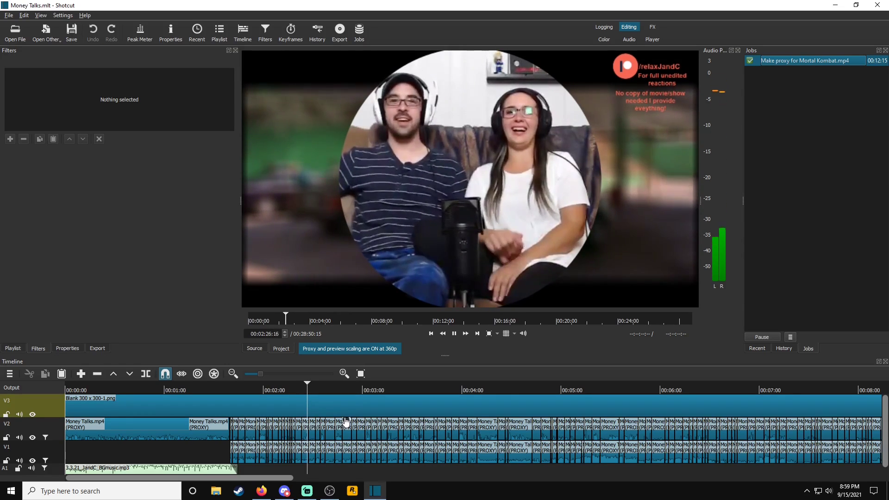
# - Play the Money Talks edit from 00:02:27:27 to about 00:02:35:08 to review the return to the blurred-background reaction
pyautogui.press('space')
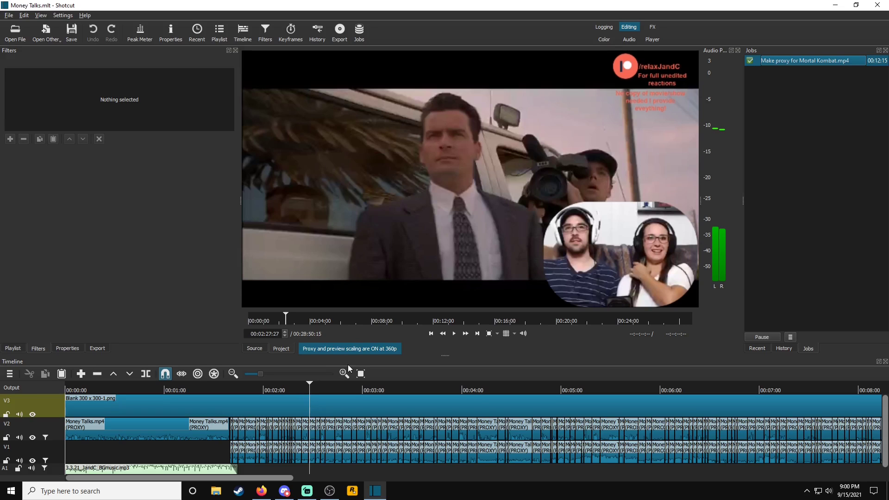
pyautogui.press('space')
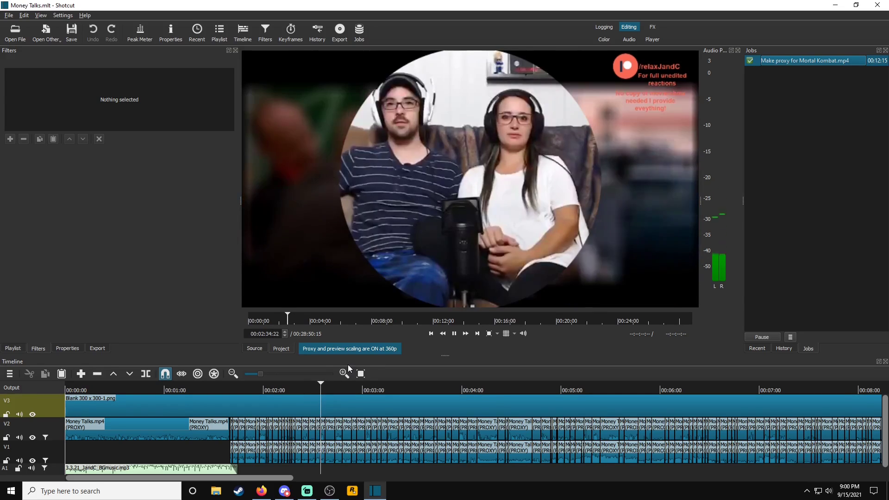
pyautogui.press('space')
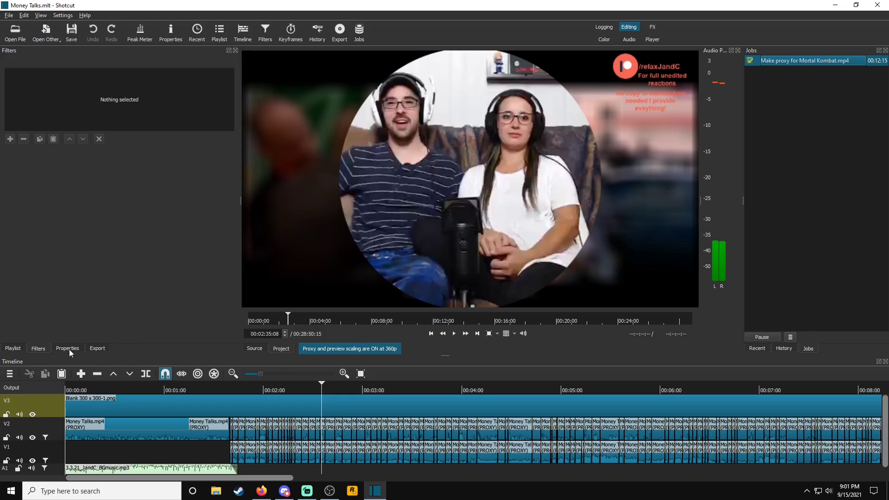
# - Choose the YouTube export preset, open the file export for Money Talks and cancel it without saving
pyautogui.click(99, 349)
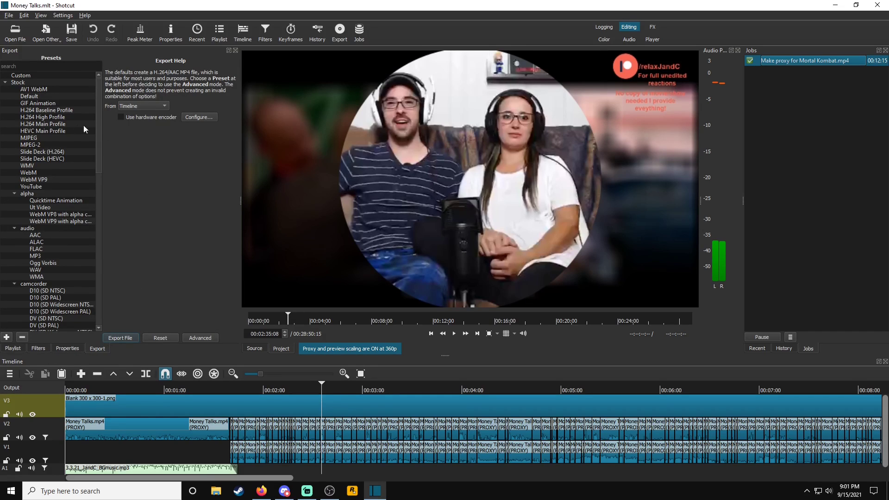
pyautogui.click(40, 187)
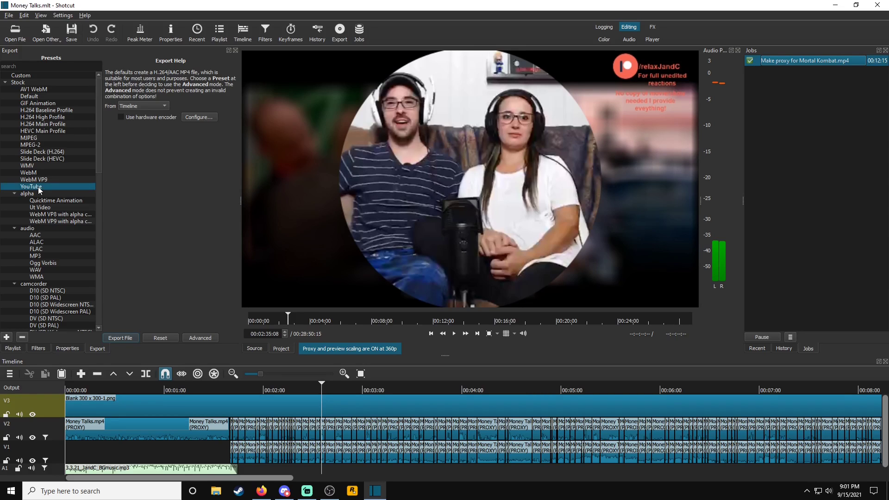
pyautogui.click(120, 338)
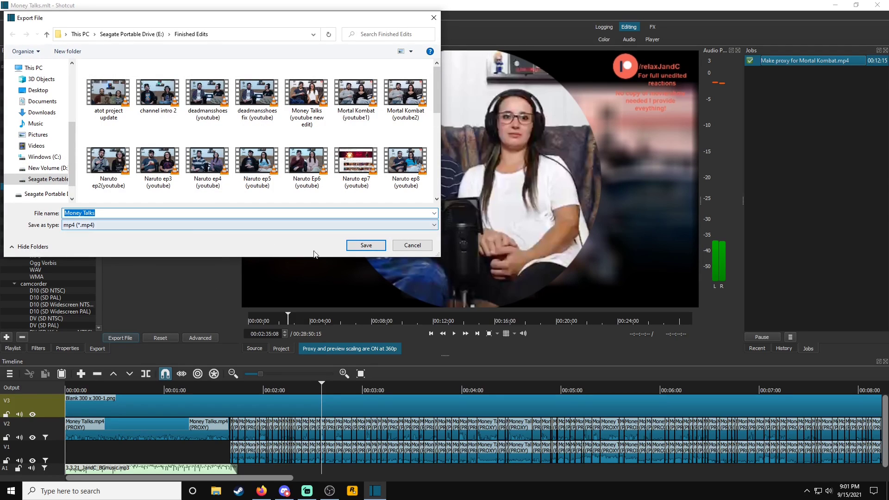
pyautogui.click(412, 246)
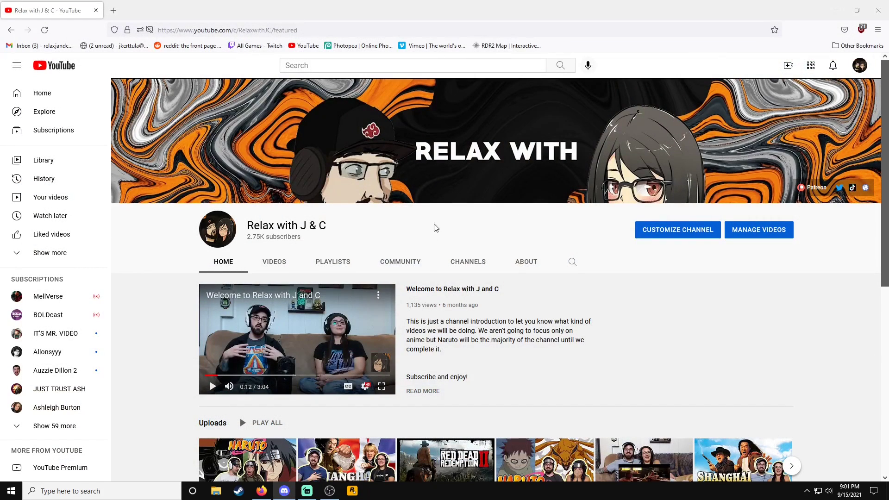
# - Switch to YouTube in the browser and start uploading the video file deadmansshoes (youtube).mp4
pyautogui.click(787, 68)
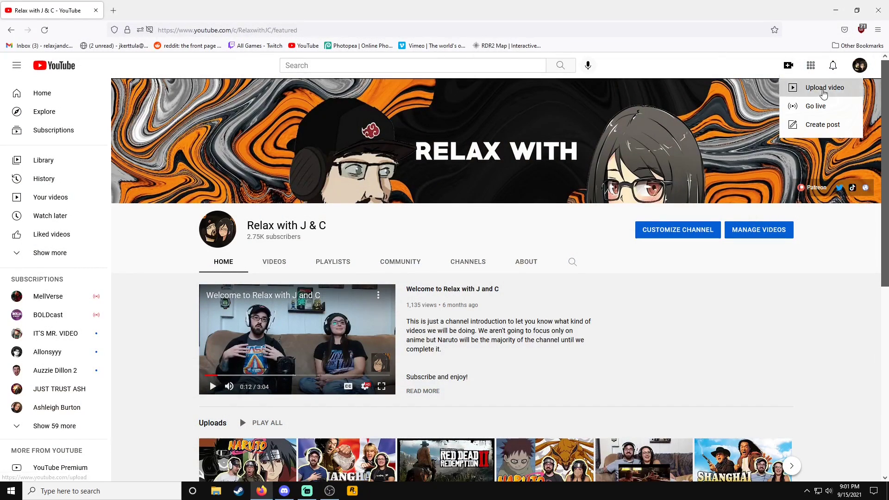
pyautogui.click(815, 87)
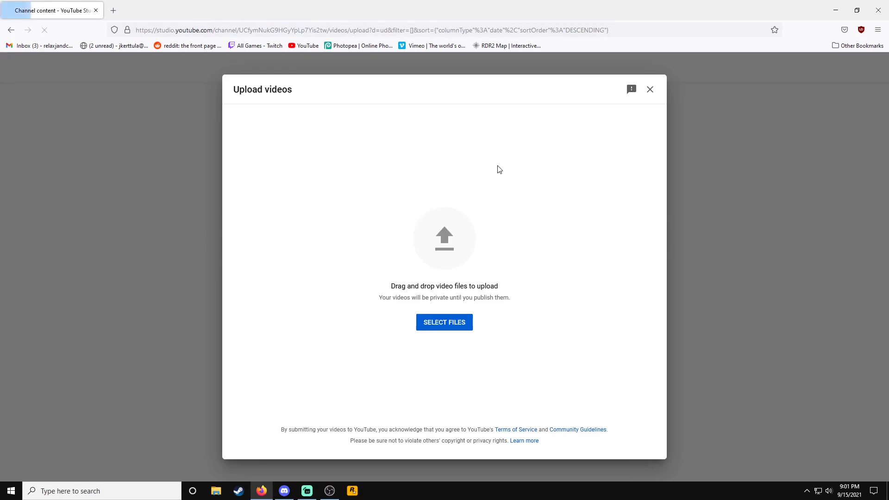
pyautogui.click(445, 322)
pyautogui.click(475, 288)
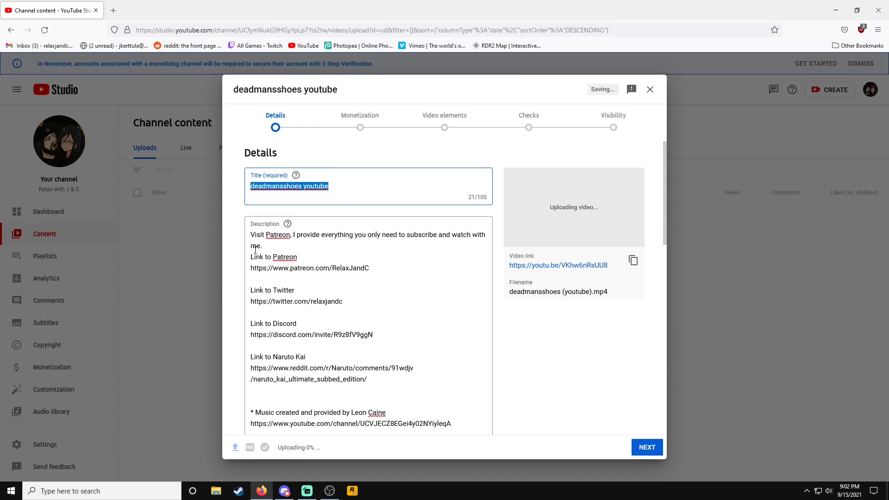
# - Look over the upload's thumbnail, playlist and audience details and mark the video as not made for kids
pyautogui.scroll(-10, 255, 250)
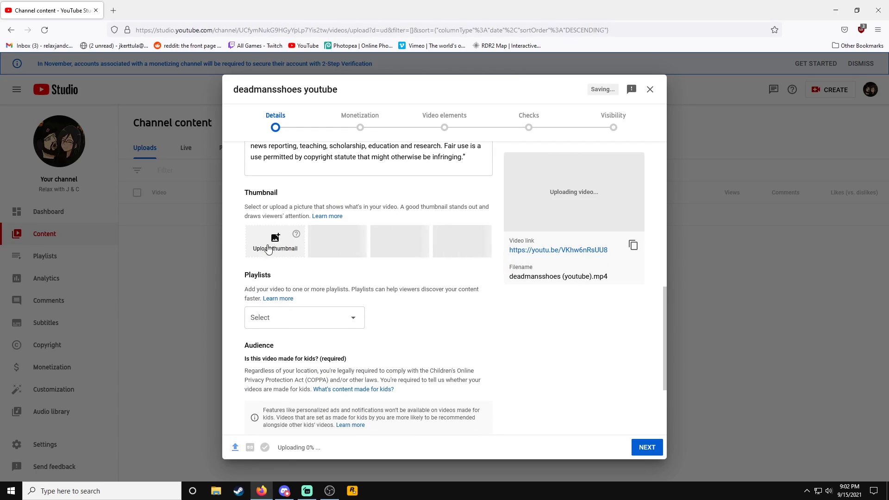
pyautogui.scroll(-1, 269, 250)
pyautogui.click(357, 270)
pyautogui.click(473, 299)
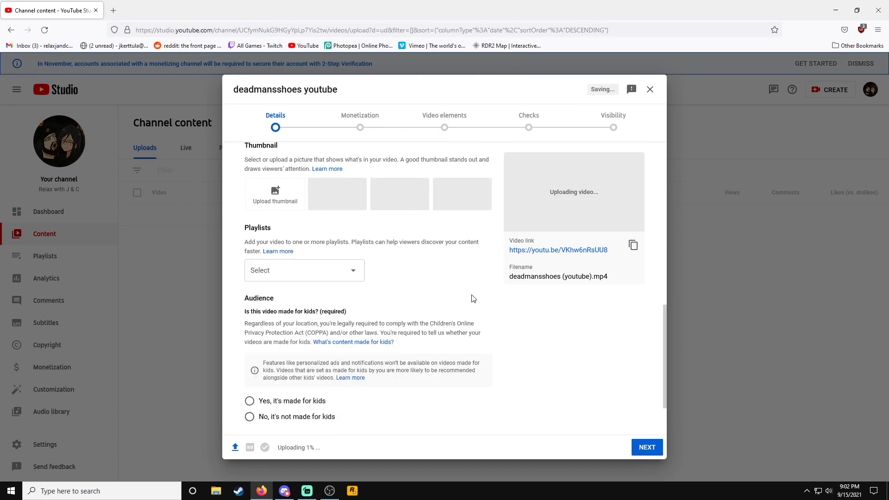
pyautogui.scroll(-1, 399, 308)
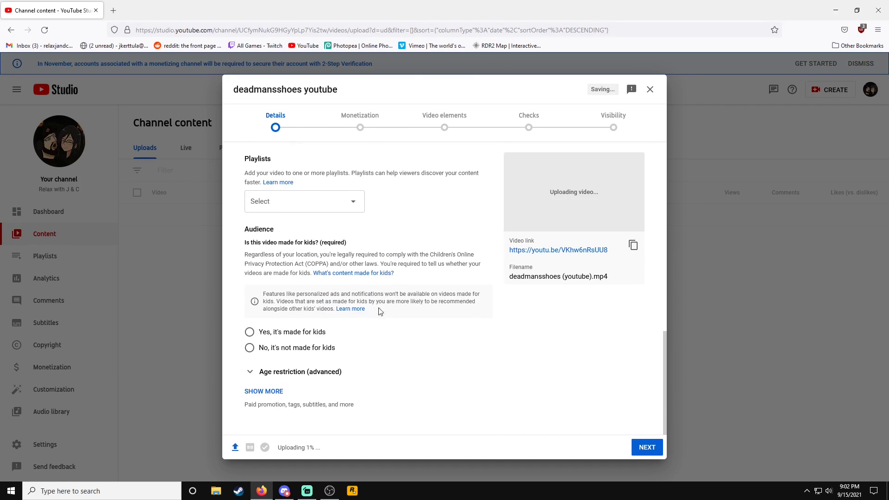
pyautogui.click(250, 348)
pyautogui.scroll(10, 394, 357)
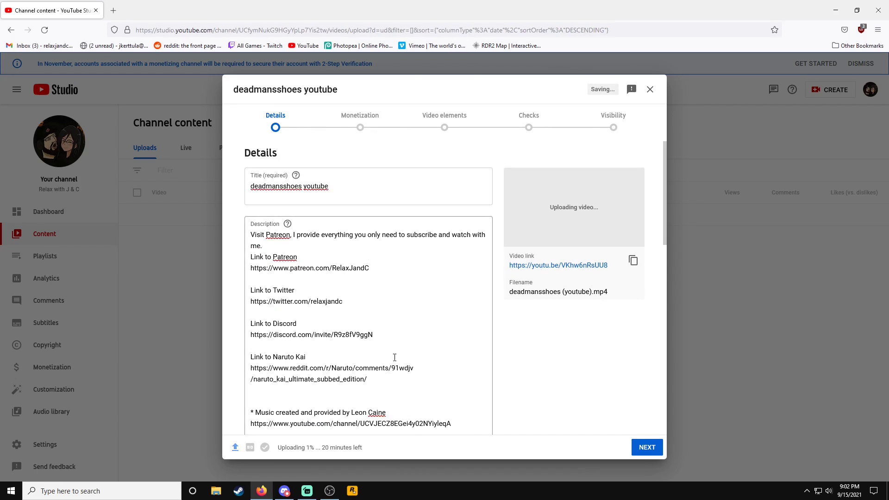
# - Close the upload details, cancel the deadmansshoes upload and dismiss its progress notice
pyautogui.click(650, 89)
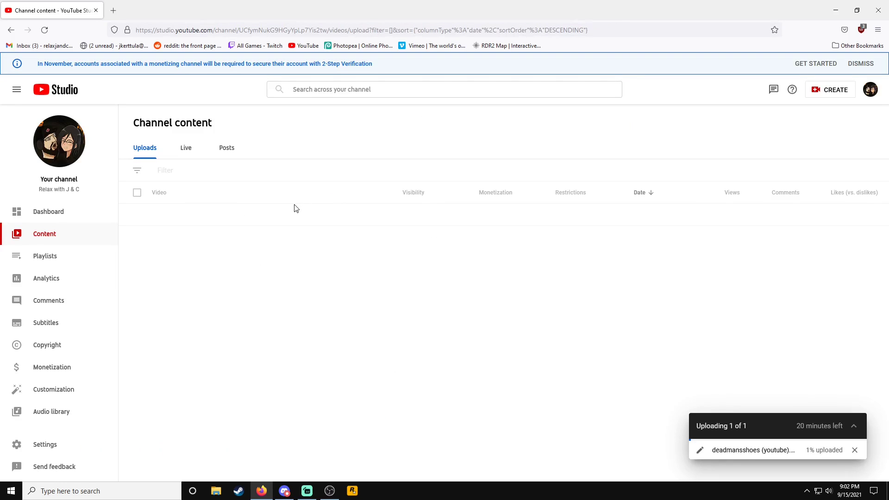
pyautogui.click(855, 450)
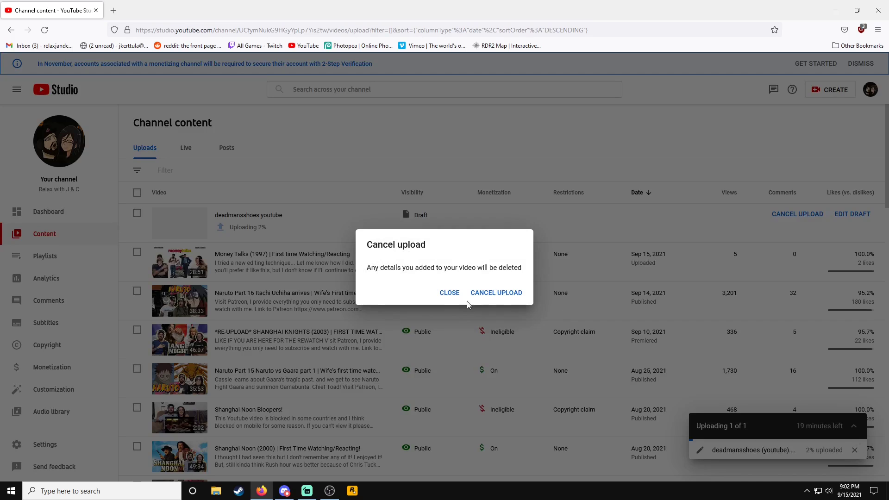
pyautogui.click(491, 295)
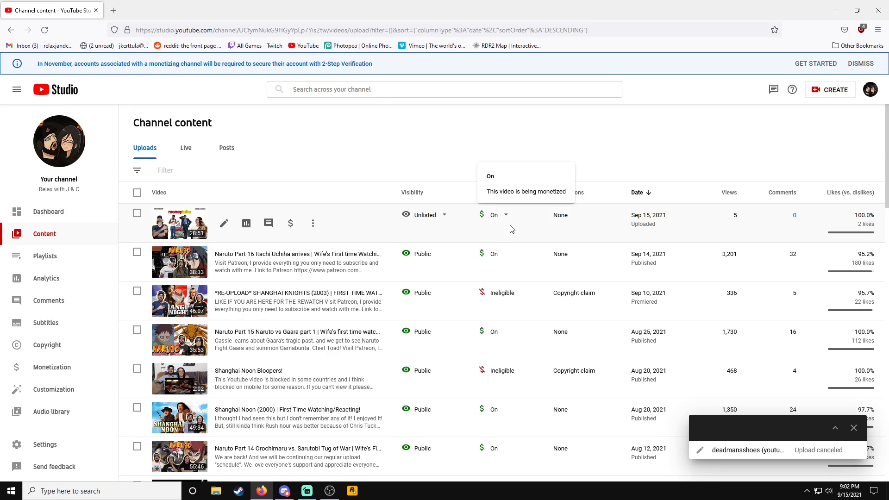
pyautogui.click(853, 427)
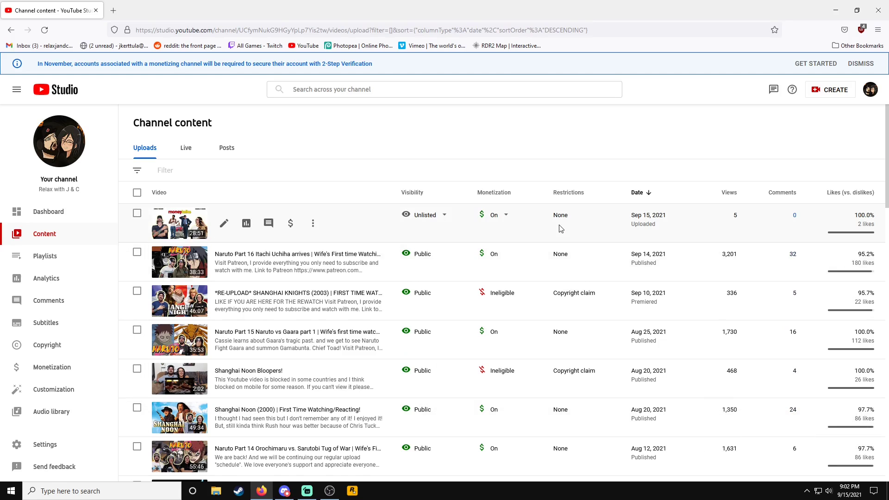
# - Examine the visibility, monetization and copyright restrictions of the channel's uploaded reaction videos
pyautogui.scroll(-1, 560, 229)
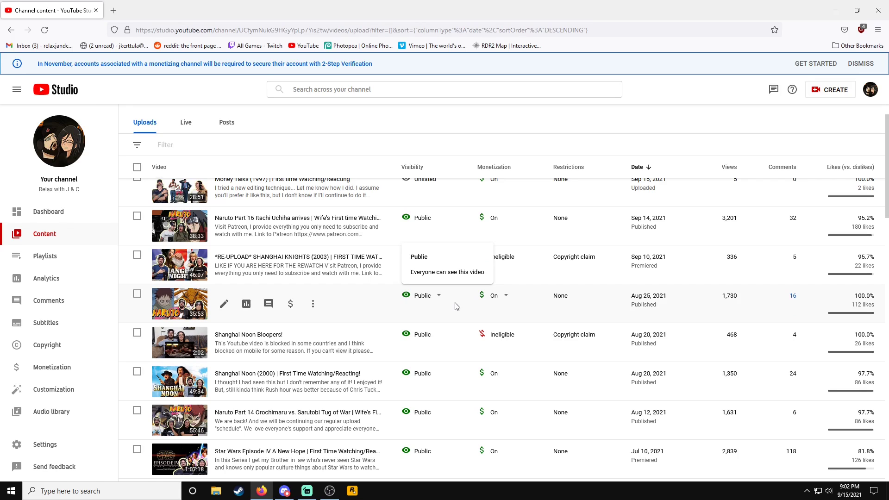
pyautogui.scroll(-4, 398, 318)
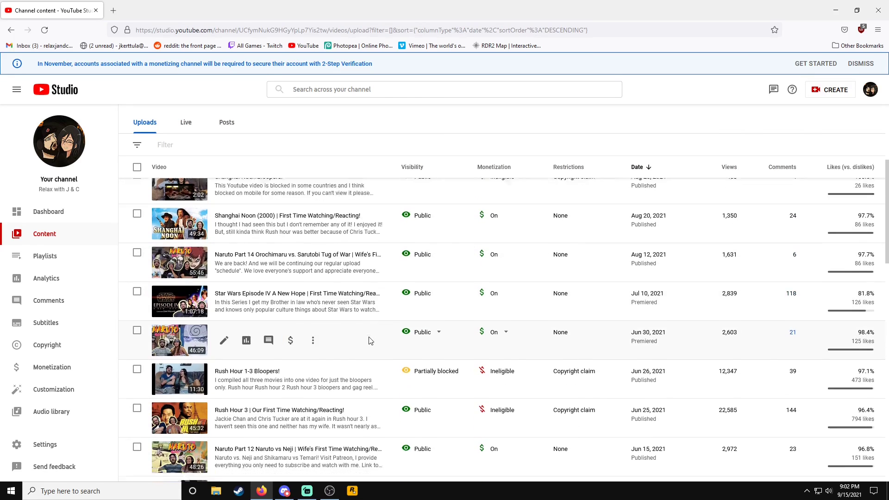
pyautogui.scroll(-4, 381, 342)
pyautogui.scroll(2, 277, 258)
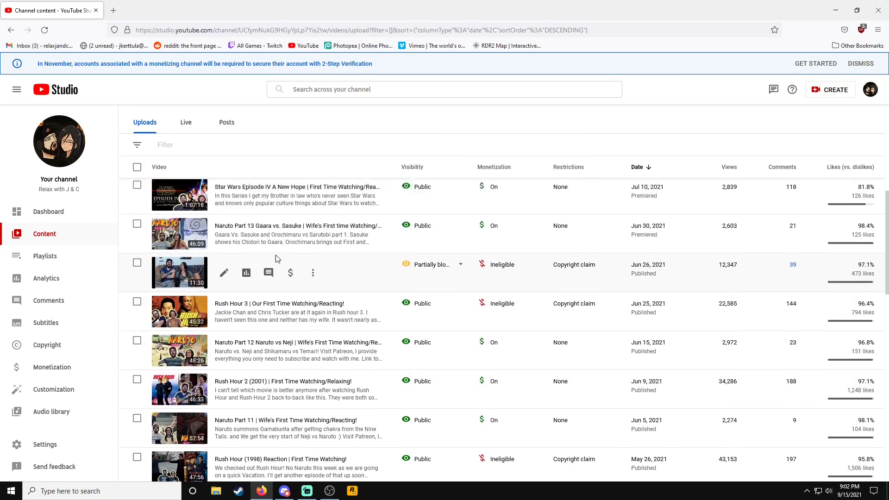
pyautogui.scroll(-2, 343, 273)
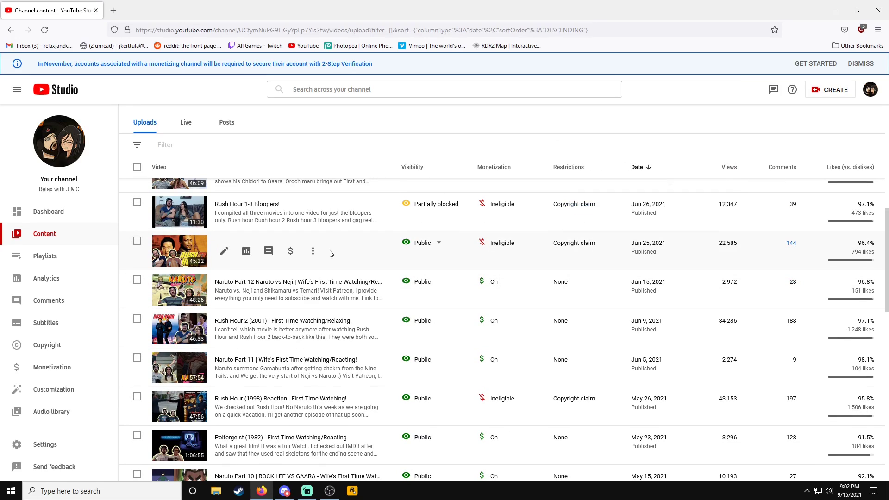
pyautogui.scroll(-12, 320, 278)
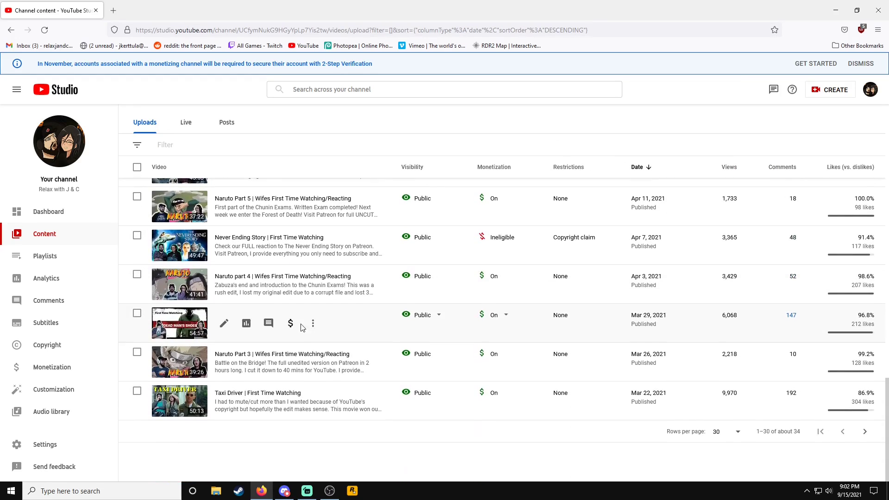
pyautogui.scroll(6, 302, 328)
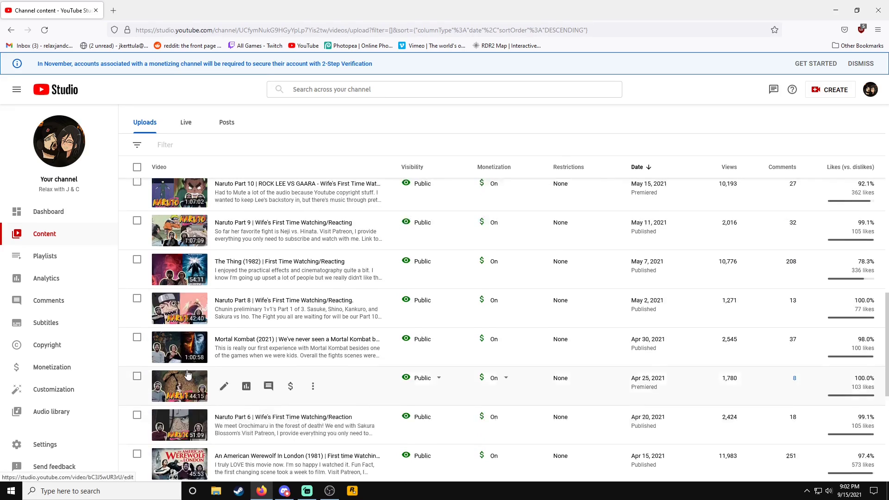
pyautogui.scroll(6, 187, 375)
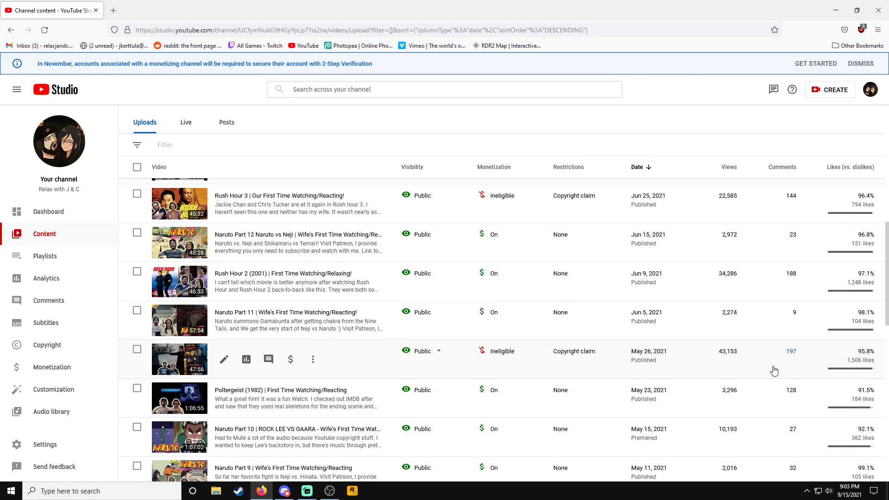
# - Open the copyright claim details of the Rush Hour (1998) reaction and view the claimed 19:08 – 19:20 segment
pyautogui.moveTo(545, 356)
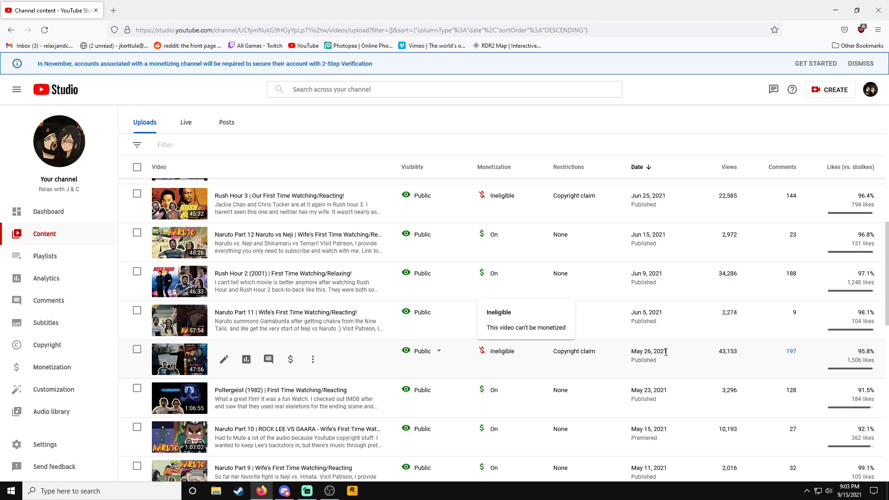
pyautogui.moveTo(721, 352); pyautogui.dragTo(774, 362)
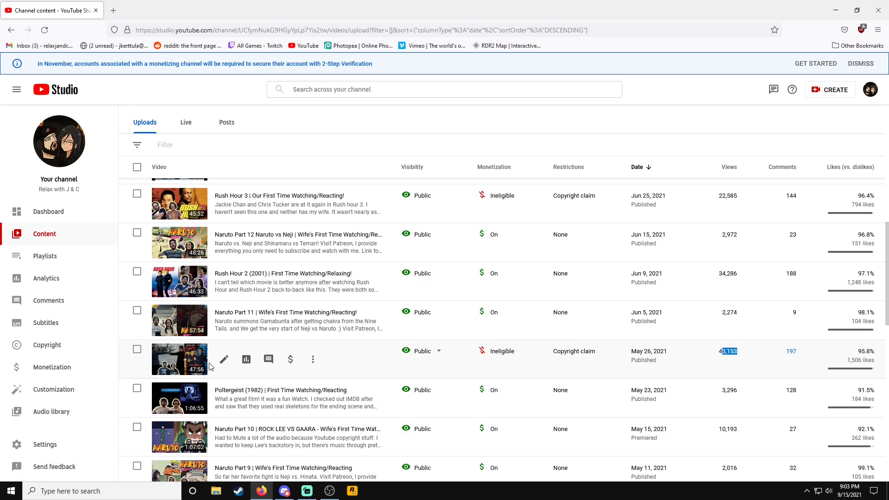
pyautogui.click(602, 373)
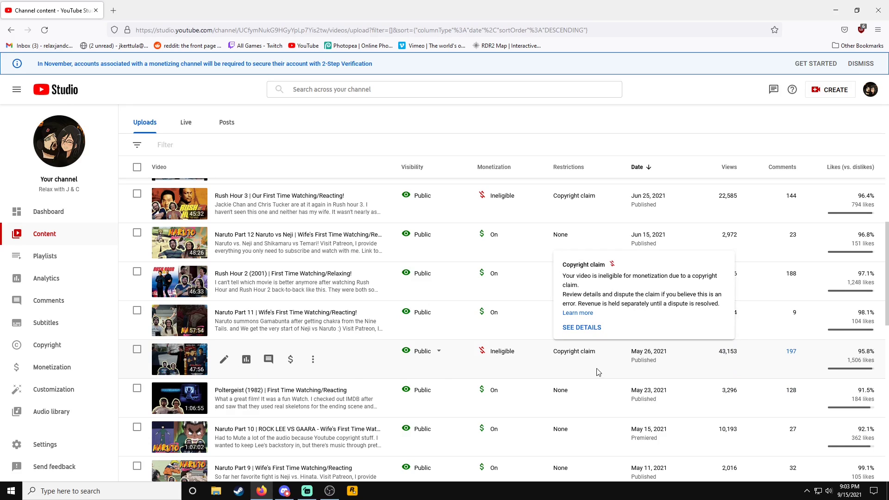
pyautogui.click(578, 329)
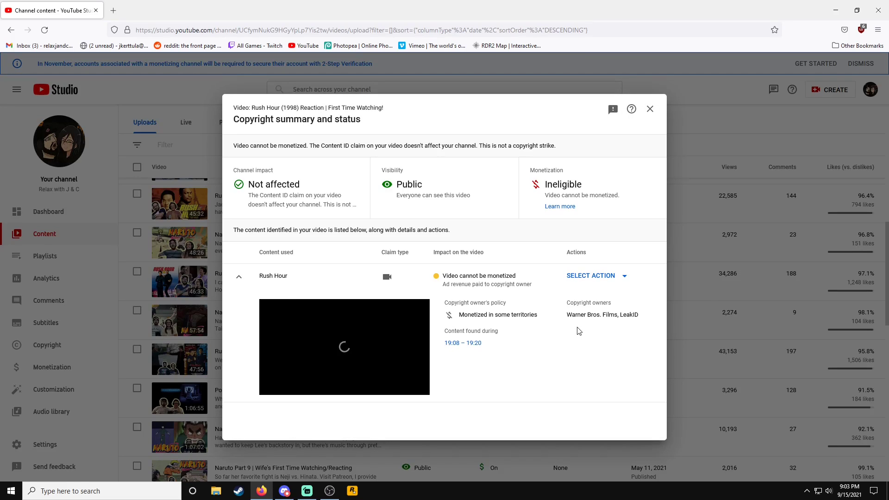
pyautogui.click(454, 343)
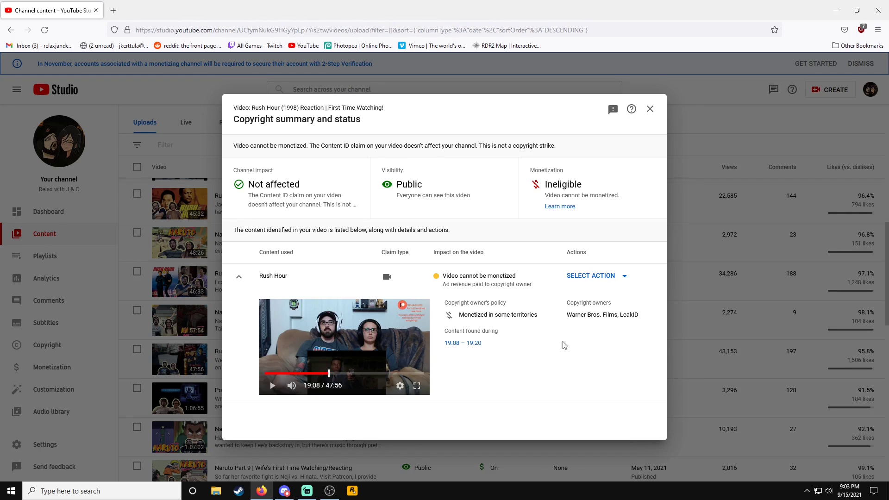
# - Enter a trim of the claimed Rush Hour segment from 19:08 to 19:21 and close the claim details without applying it
pyautogui.click(626, 277)
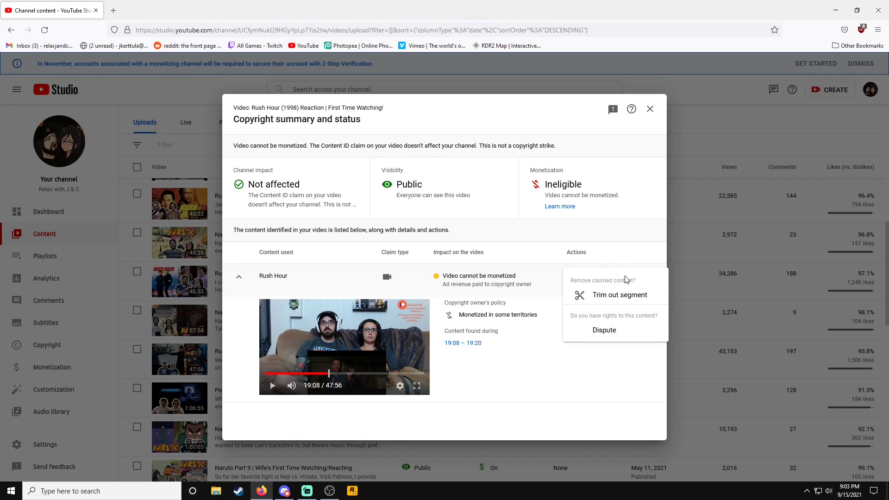
pyautogui.click(608, 297)
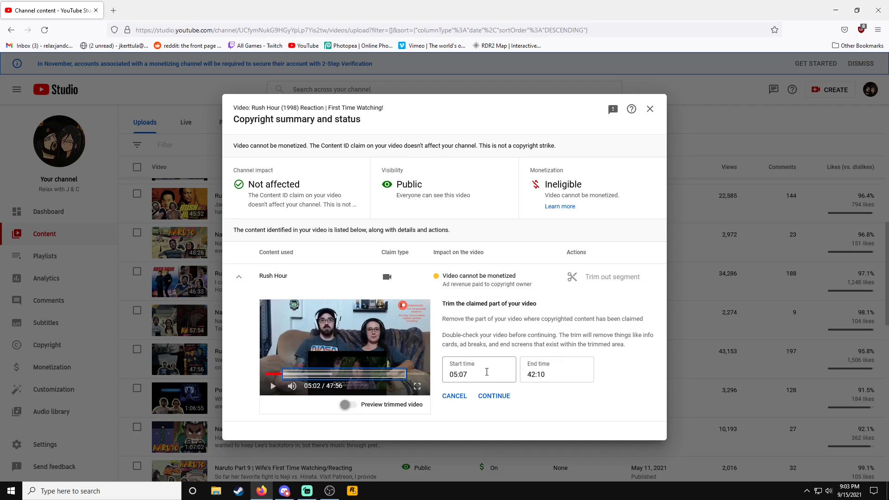
pyautogui.write('19')
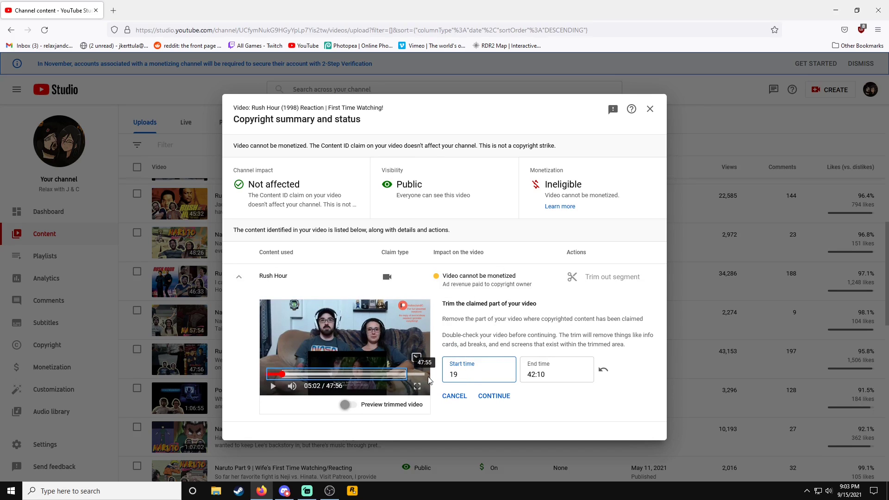
pyautogui.write(':08')
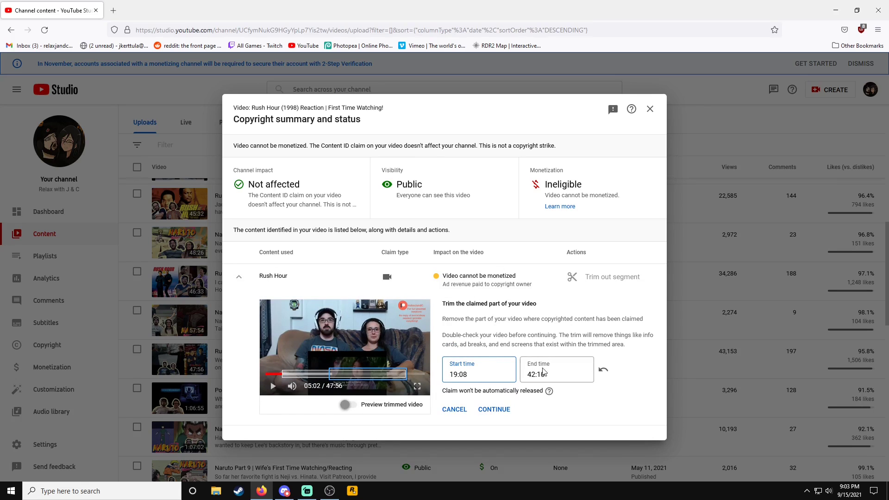
pyautogui.click(522, 378)
pyautogui.write('19')
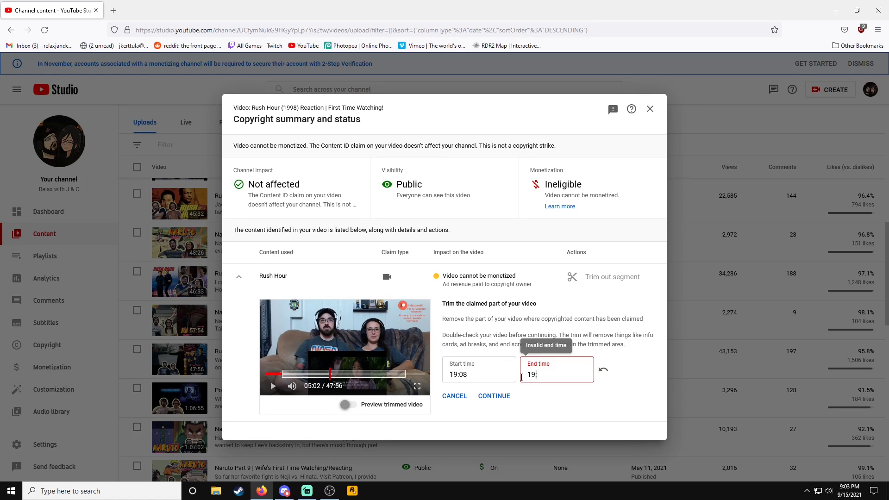
pyautogui.write(':21')
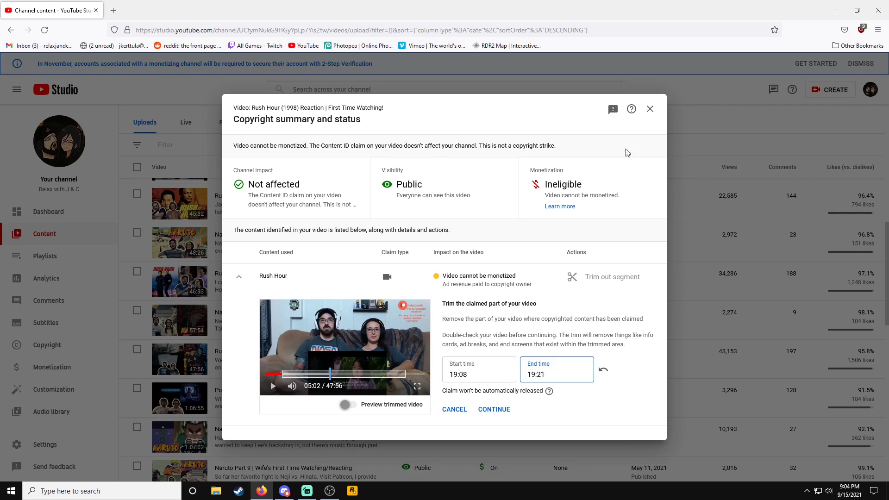
pyautogui.click(650, 109)
# - Open the copyright claim details of the *RE-UPLOAD* Shanghai Knights (2003) reaction, look at the available claim actions and close the details
pyautogui.scroll(5, 350, 345)
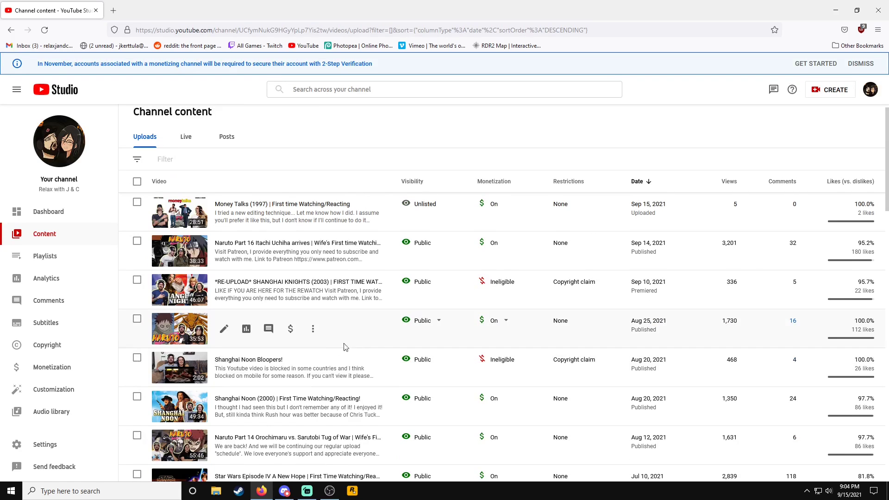
pyautogui.scroll(1, 344, 348)
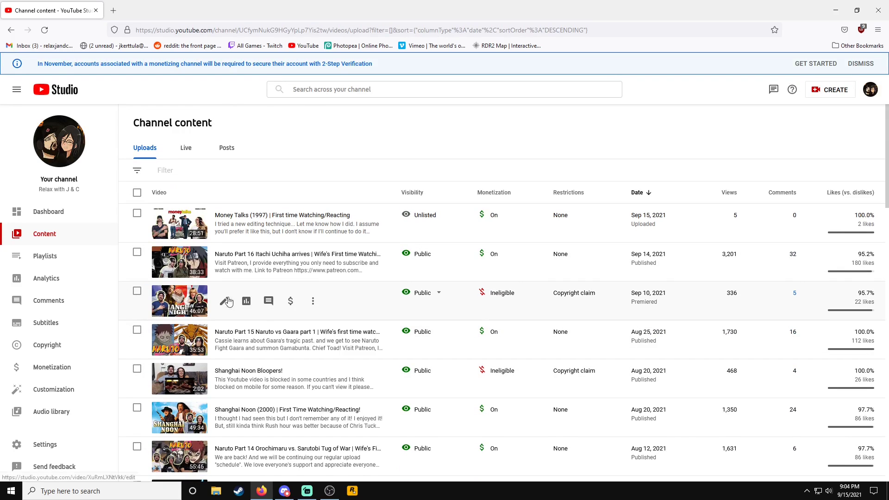
pyautogui.moveTo(567, 294)
pyautogui.click(591, 273)
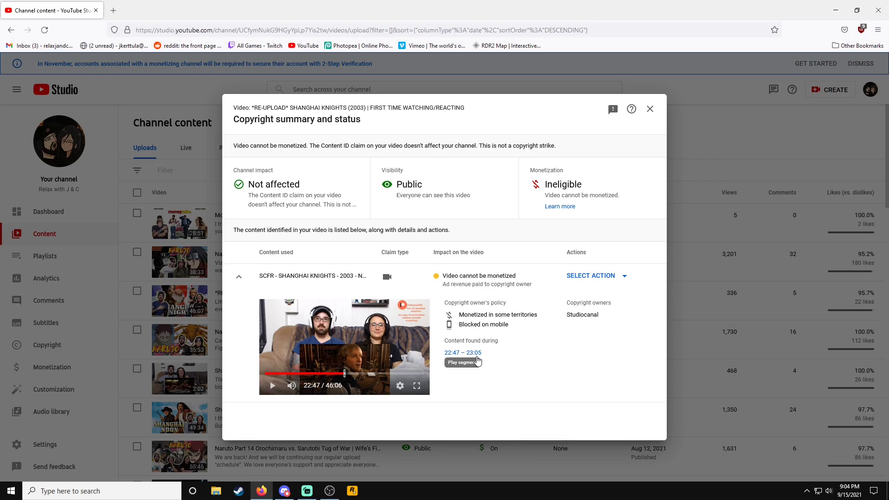
pyautogui.click(616, 278)
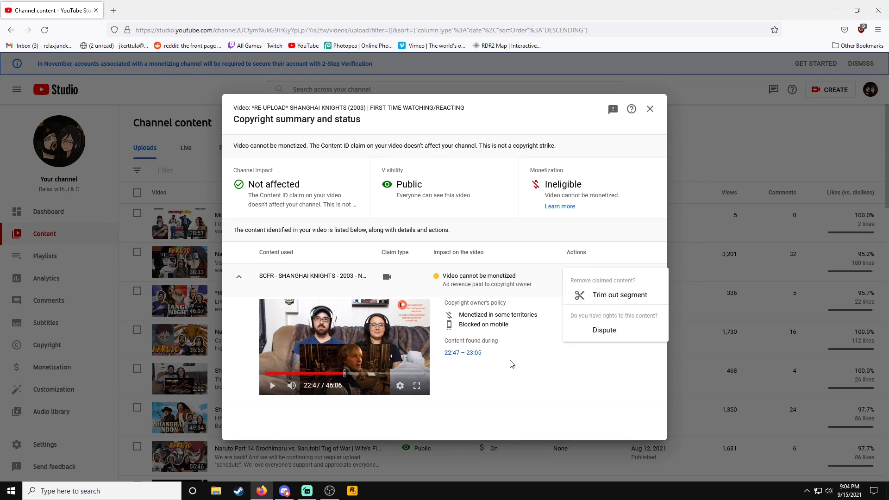
pyautogui.click(482, 382)
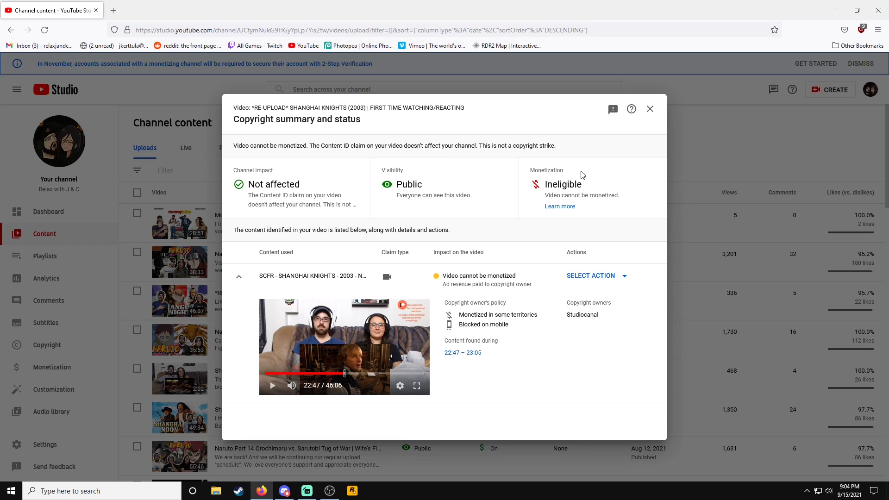
pyautogui.click(650, 109)
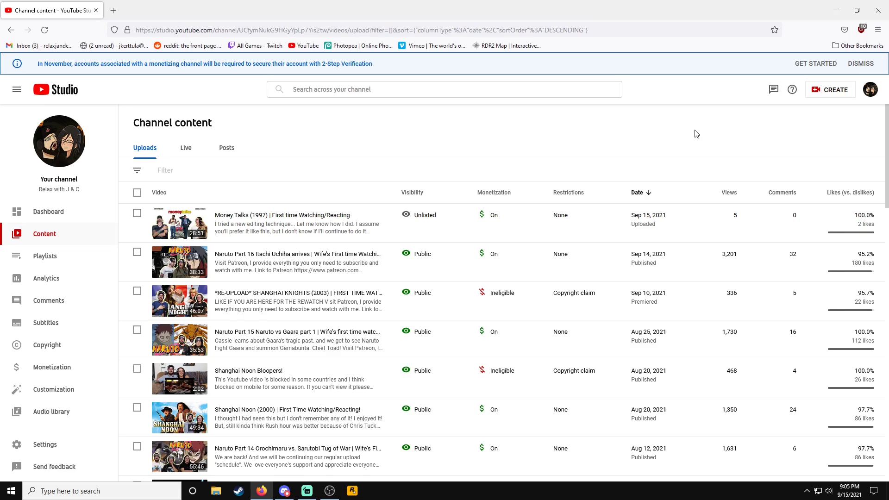
# - Start a new video upload with the file Mortal Kombat (youtube1) from the Finished Edits folder
pyautogui.click(821, 101)
pyautogui.click(829, 110)
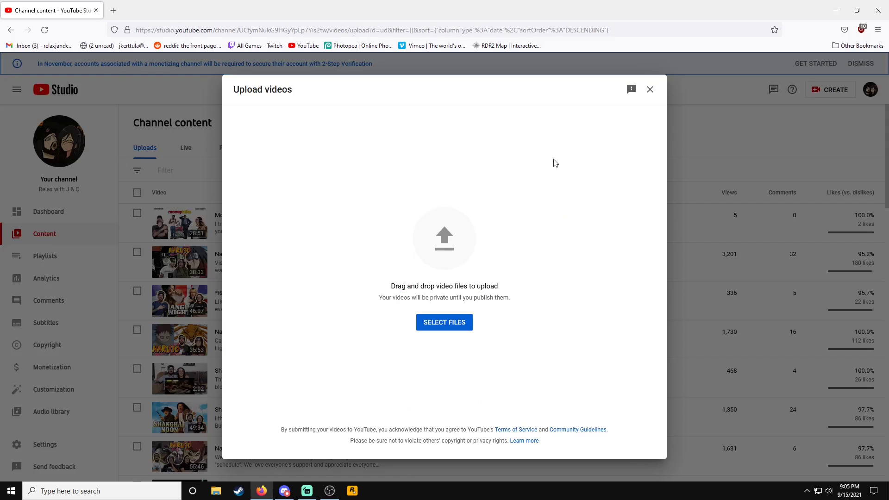
pyautogui.click(440, 326)
pyautogui.click(360, 86)
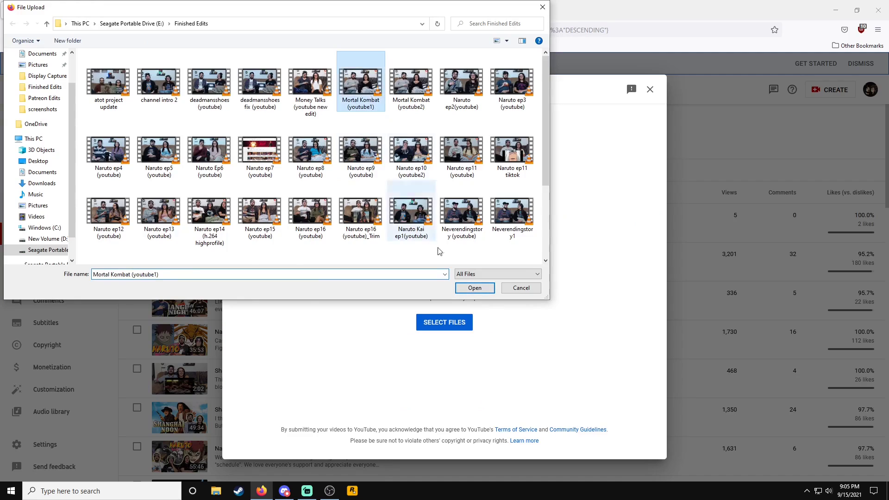
pyautogui.click(476, 284)
# - Look through the Mortal Kombat upload's details and mark the video as not made for kids
pyautogui.scroll(-10, 290, 290)
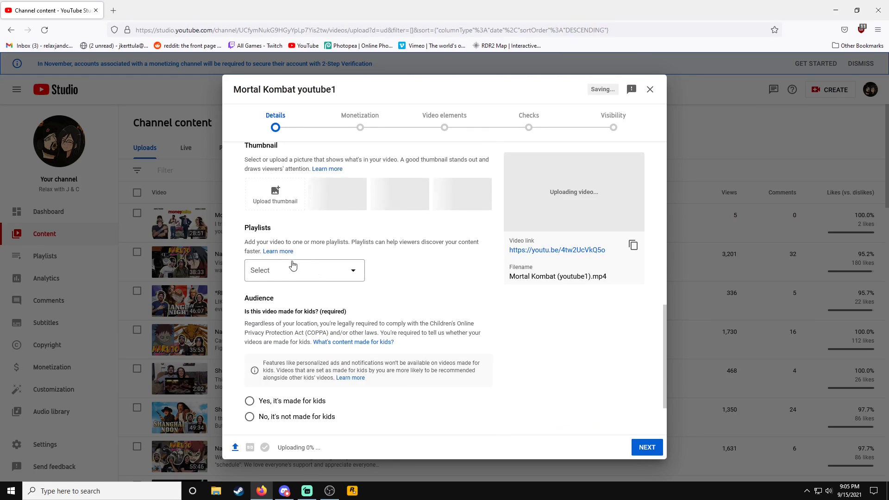
pyautogui.scroll(3, 291, 290)
pyautogui.scroll(6, 325, 287)
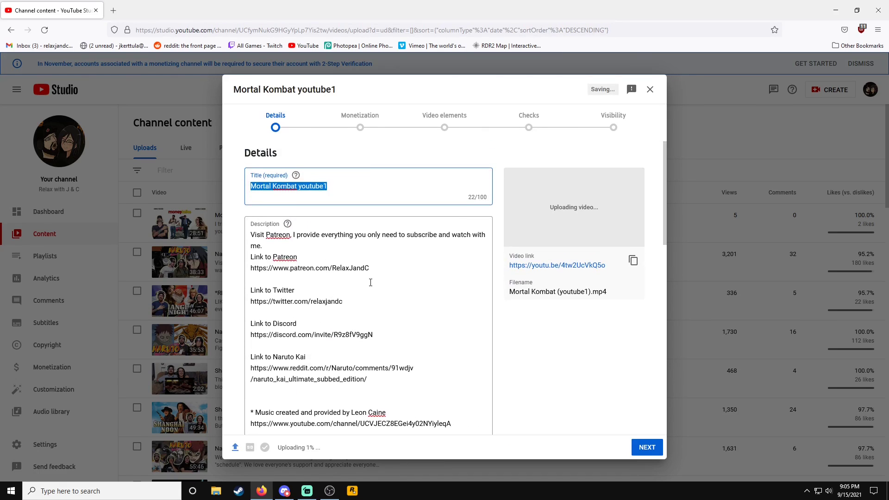
pyautogui.click(369, 121)
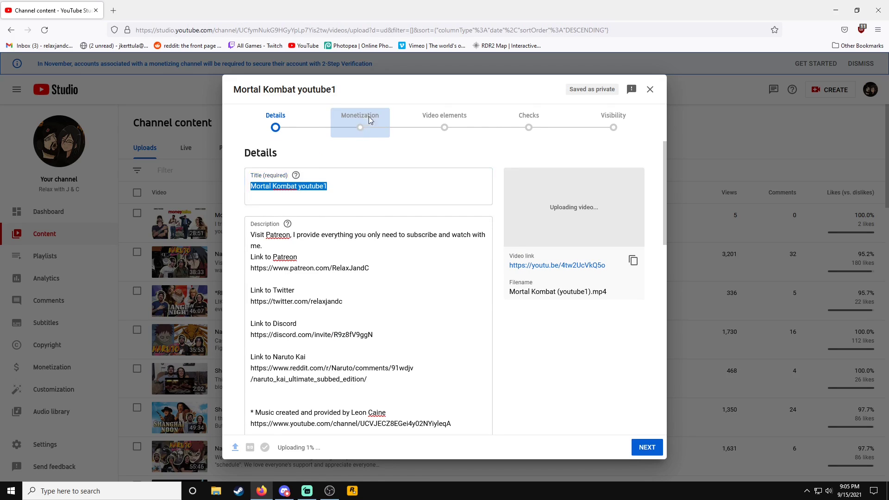
pyautogui.click(250, 347)
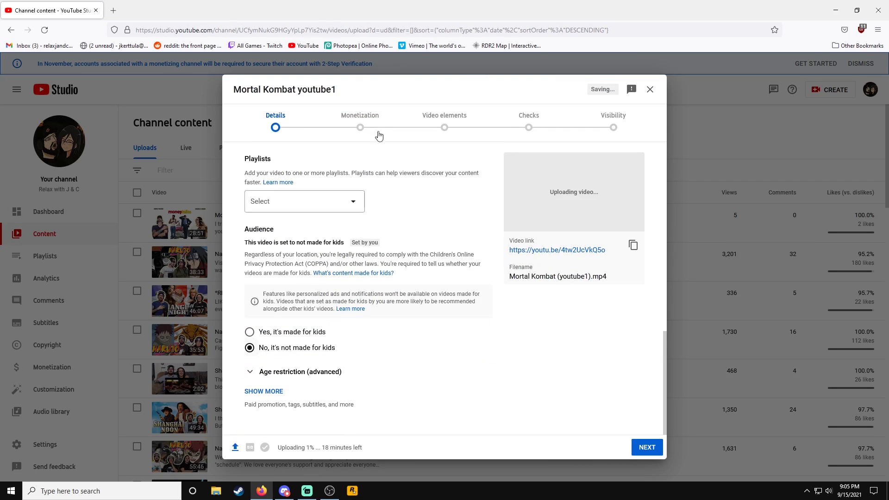
# - Set monetization to On for the Mortal Kombat upload
pyautogui.click(376, 134)
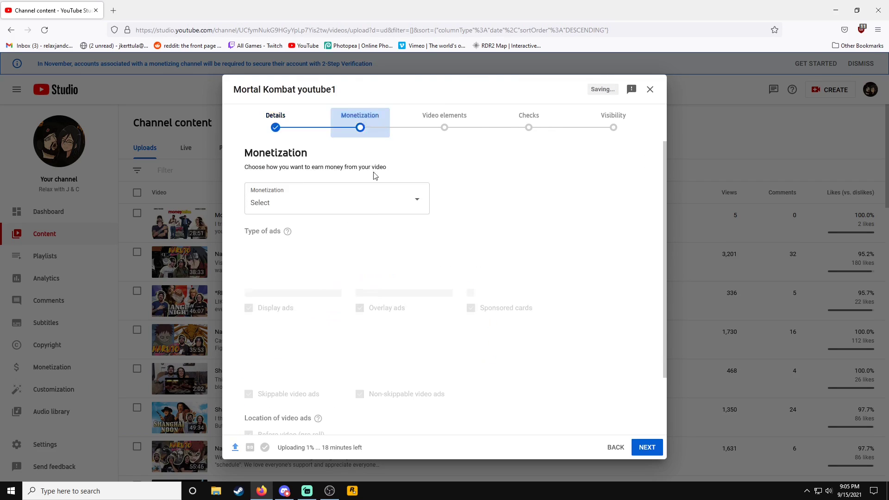
pyautogui.click(415, 199)
pyautogui.click(260, 197)
pyautogui.click(376, 245)
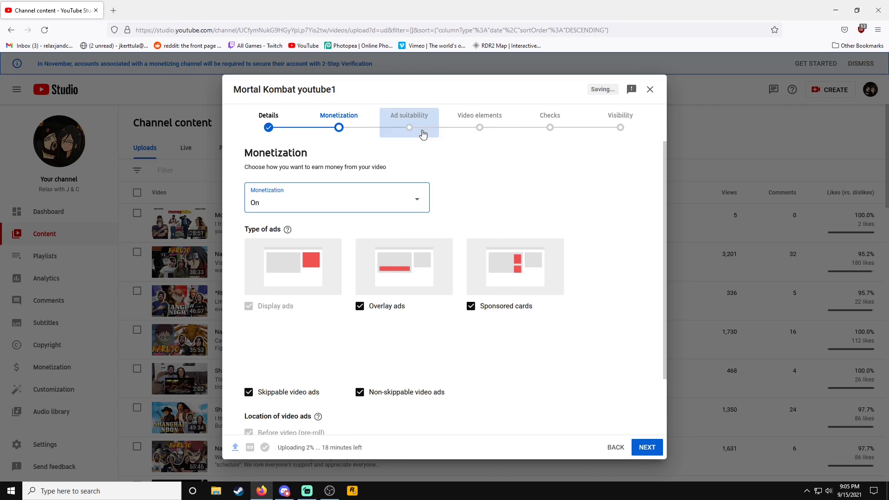
# - Rate the upload's inappropriate language as abbreviated, censored or light profanity and continue to the video elements
pyautogui.click(415, 121)
pyautogui.scroll(-5, 410, 248)
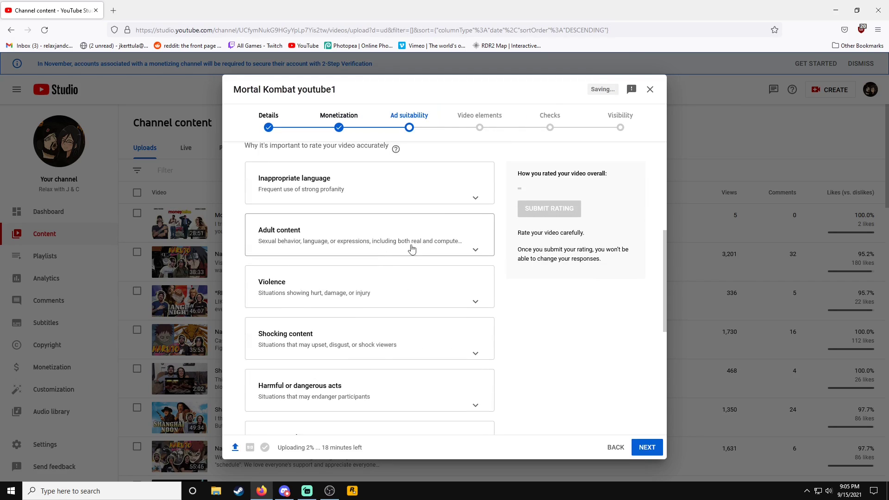
pyautogui.click(469, 190)
pyautogui.click(265, 213)
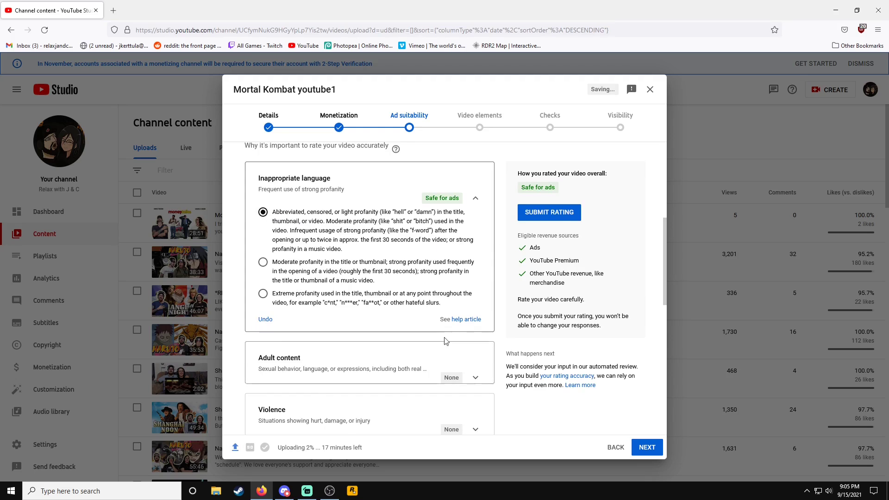
pyautogui.scroll(-2, 307, 209)
pyautogui.scroll(8, 308, 223)
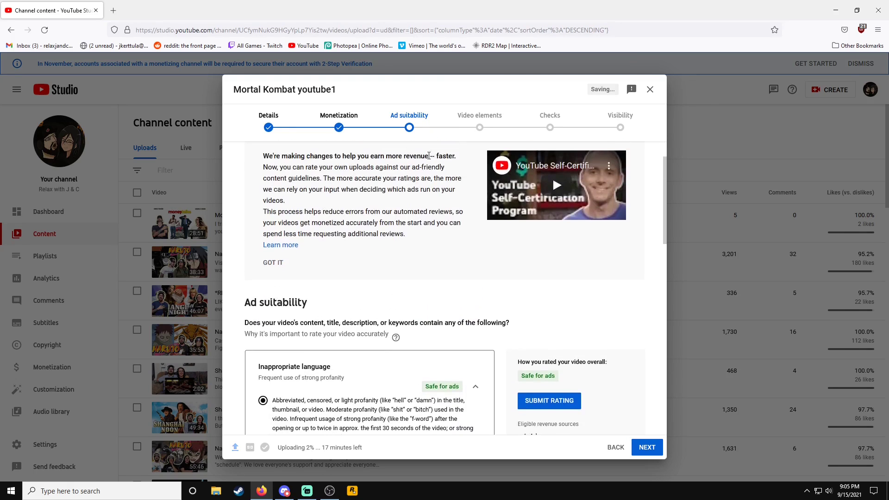
pyautogui.click(487, 122)
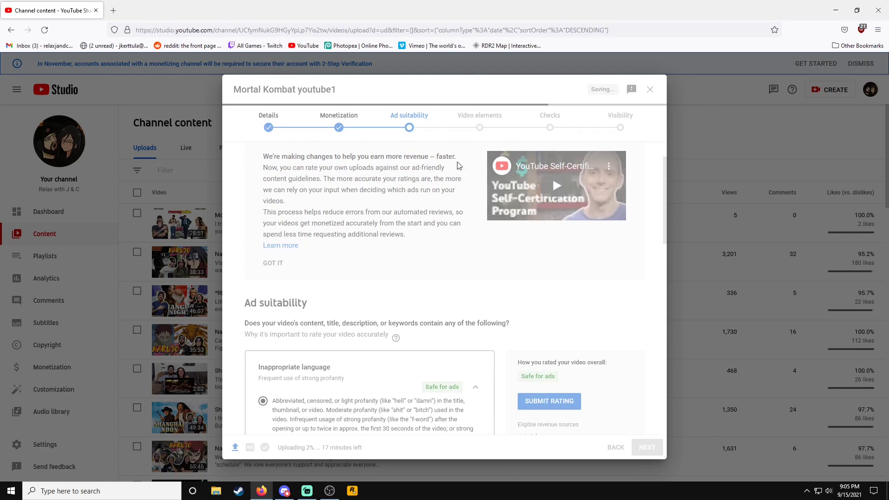
pyautogui.click(480, 123)
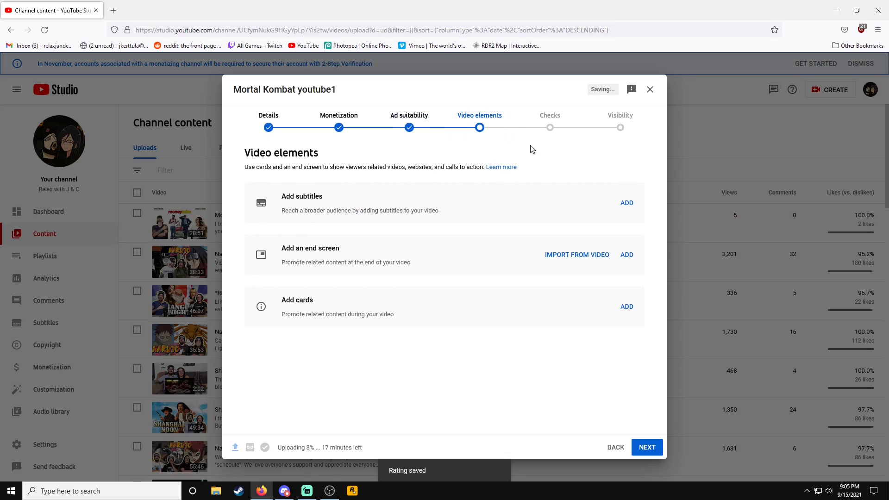
# - Go to the upload's checks and examine the copyright check entry
pyautogui.click(563, 133)
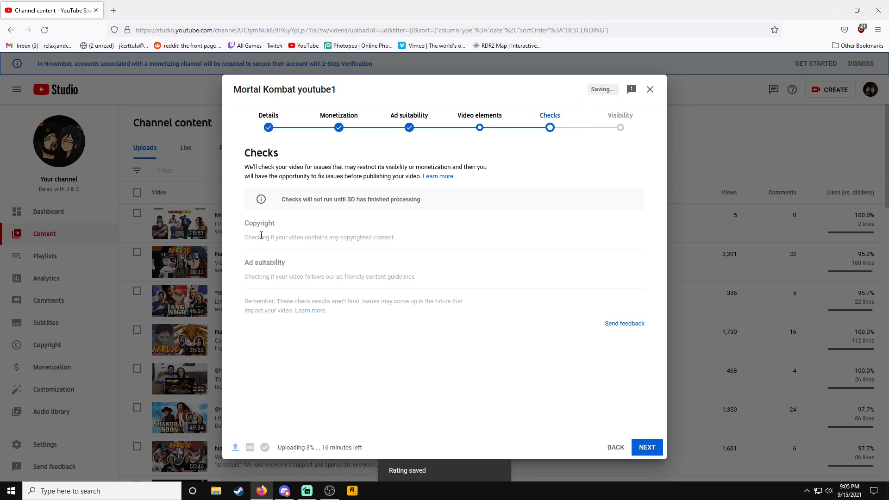
pyautogui.moveTo(245, 223); pyautogui.dragTo(345, 243)
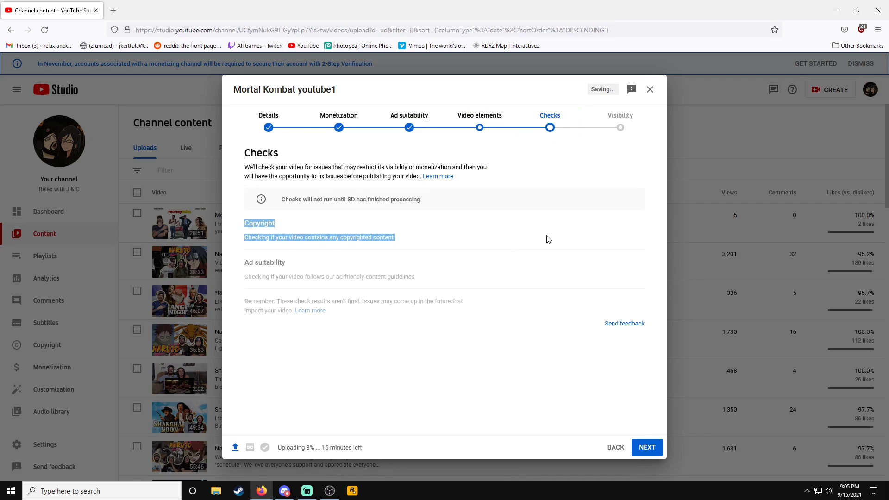
pyautogui.click(564, 235)
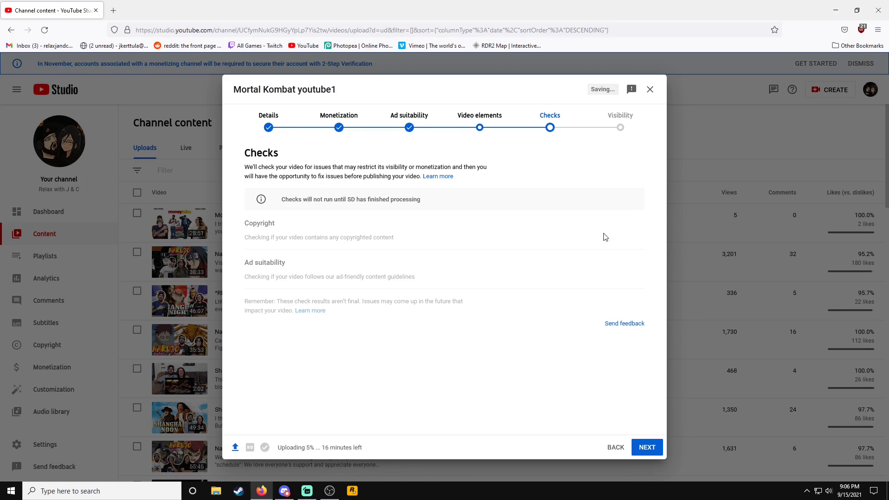
# - Close the upload details, cancel the Mortal Kombat upload and dismiss its progress notice
pyautogui.click(649, 90)
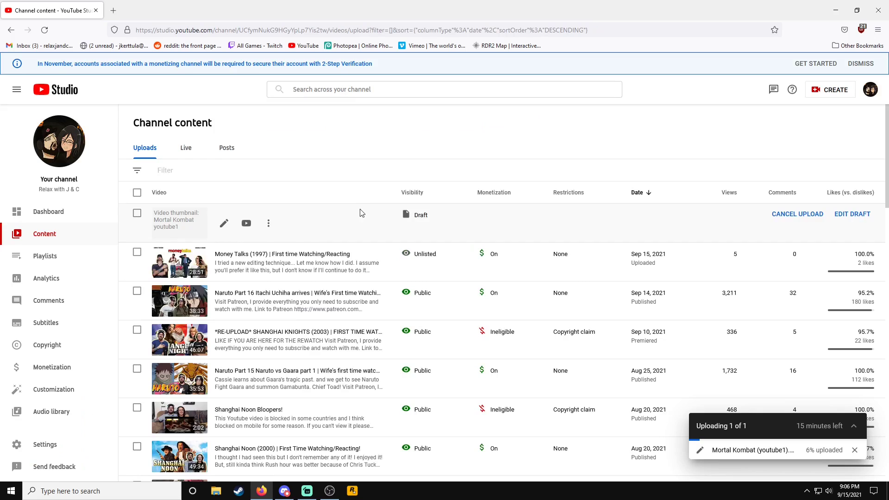
pyautogui.click(812, 216)
pyautogui.click(509, 300)
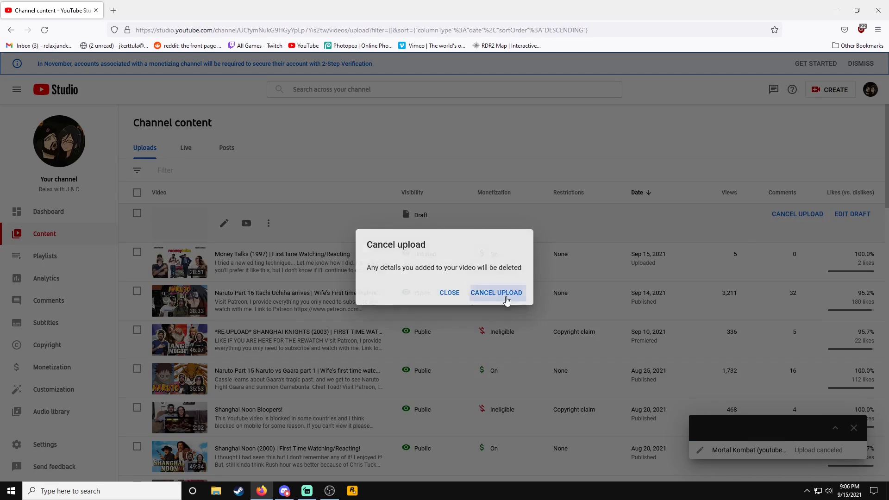
pyautogui.moveTo(575, 295)
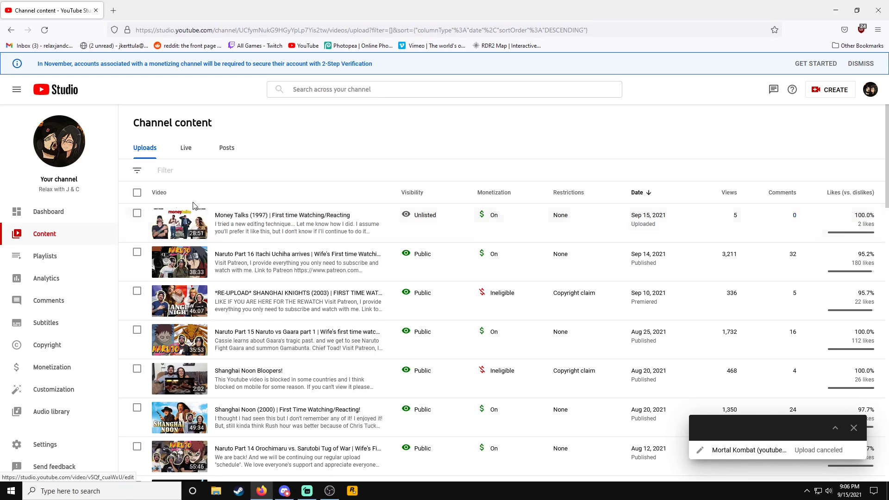
pyautogui.moveTo(440, 223)
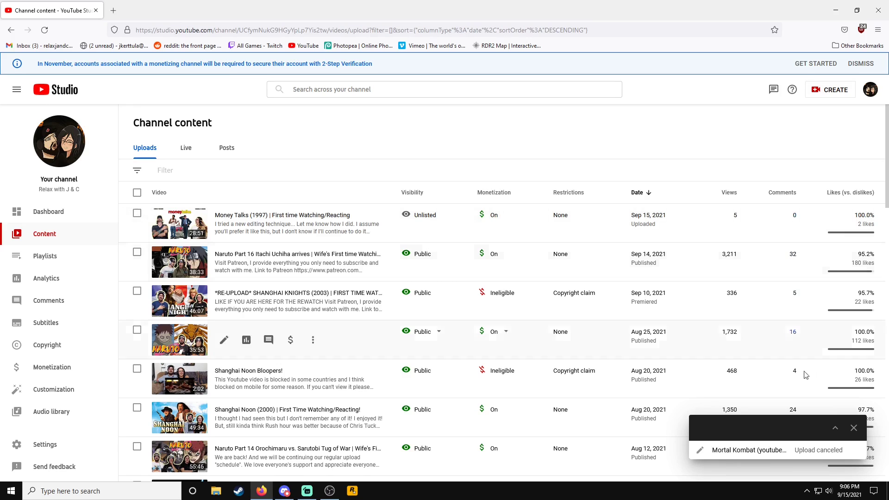
pyautogui.click(854, 428)
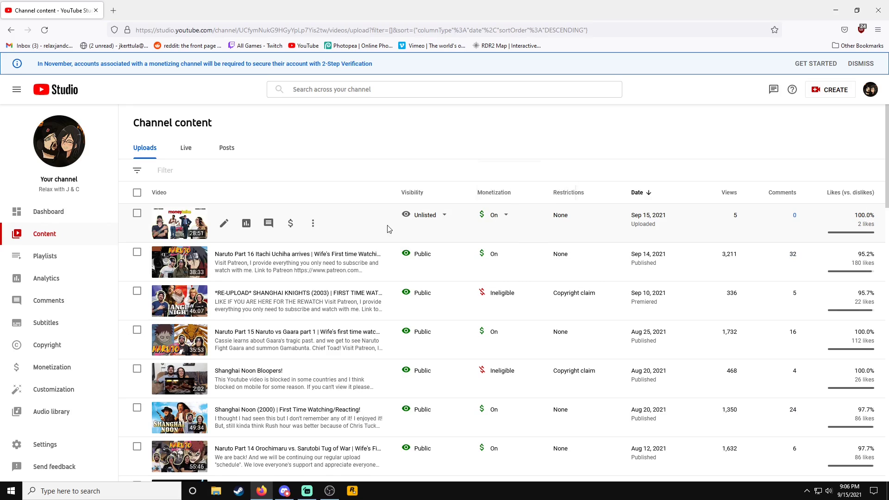